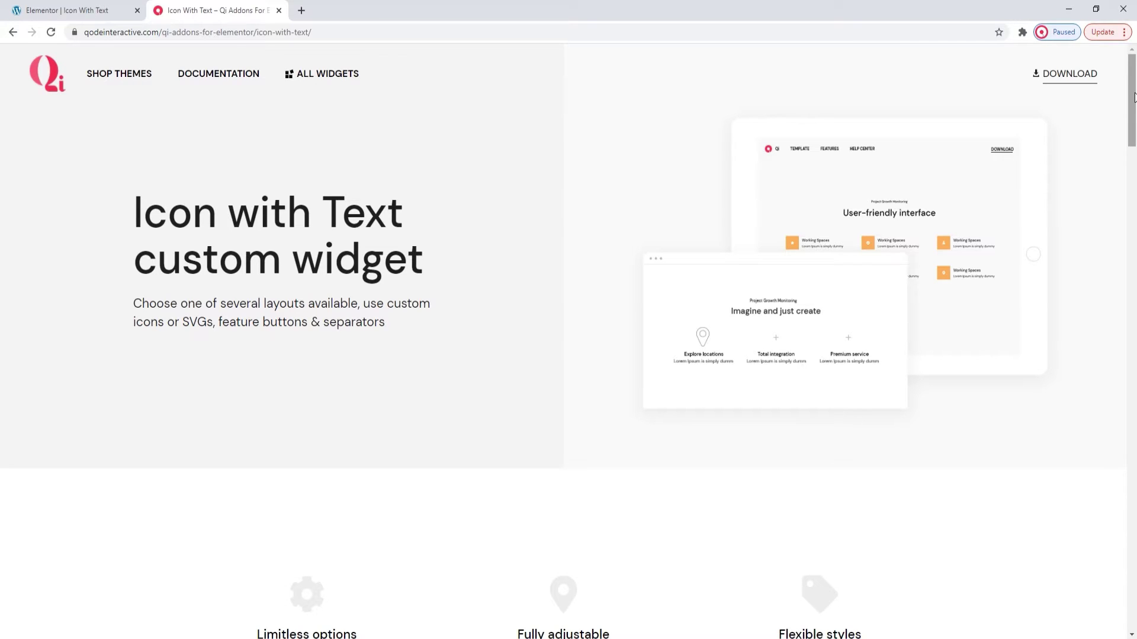
Search widgets for 'icon with' and drop Icon With Text into the page's first column
left_click_drag(1133, 97, 1135, 330)
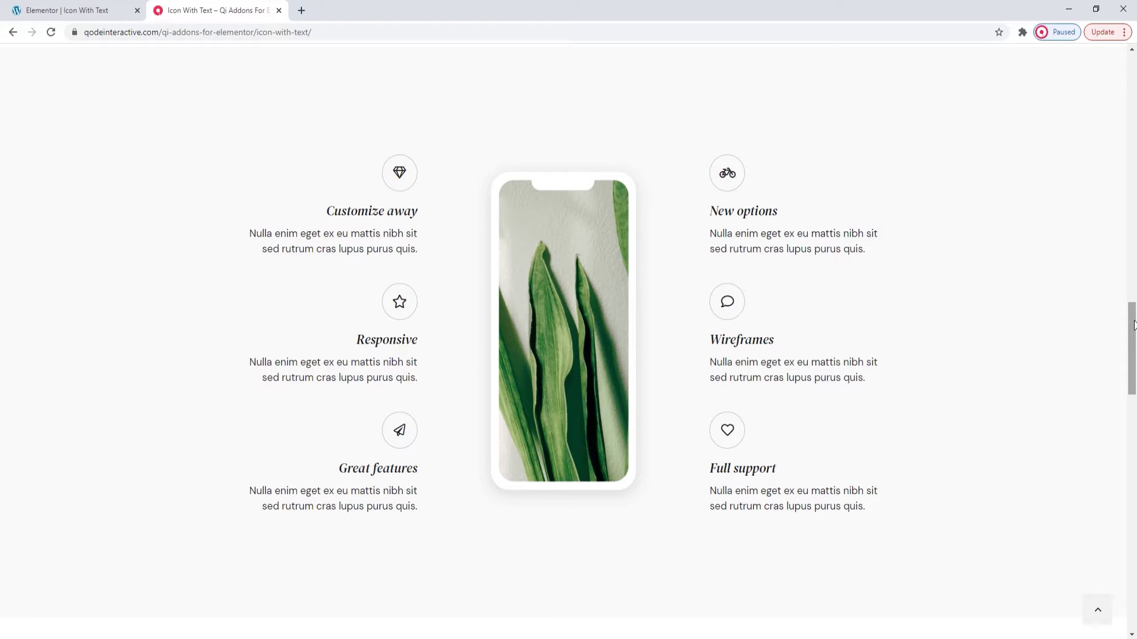
left_click_drag(1133, 325, 1131, 505)
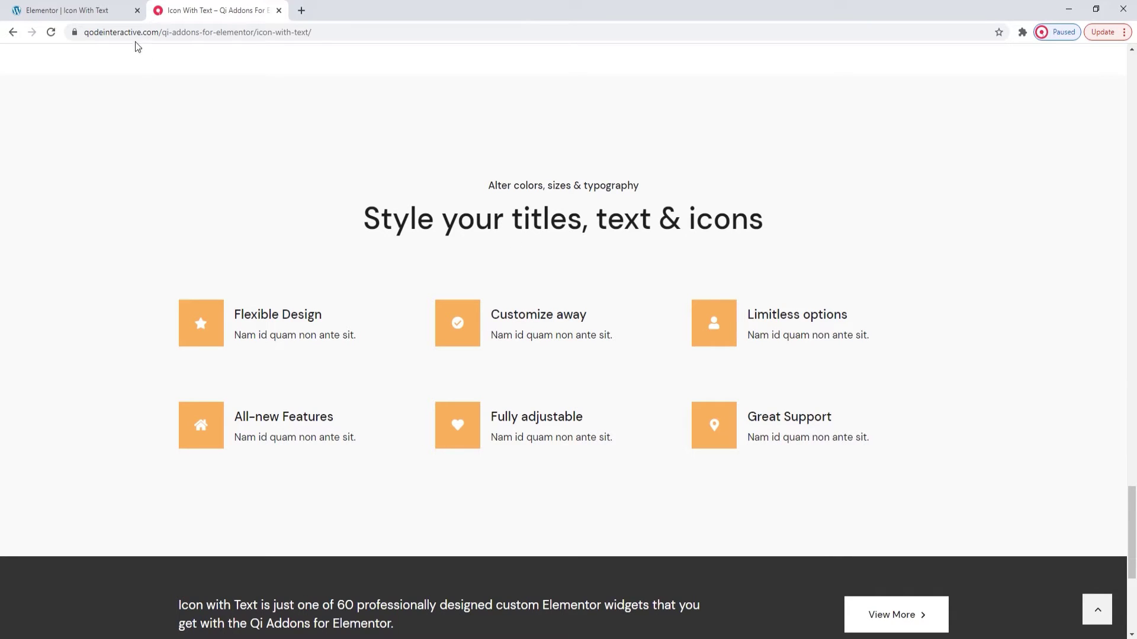
left_click(98, 10)
left_click(95, 112)
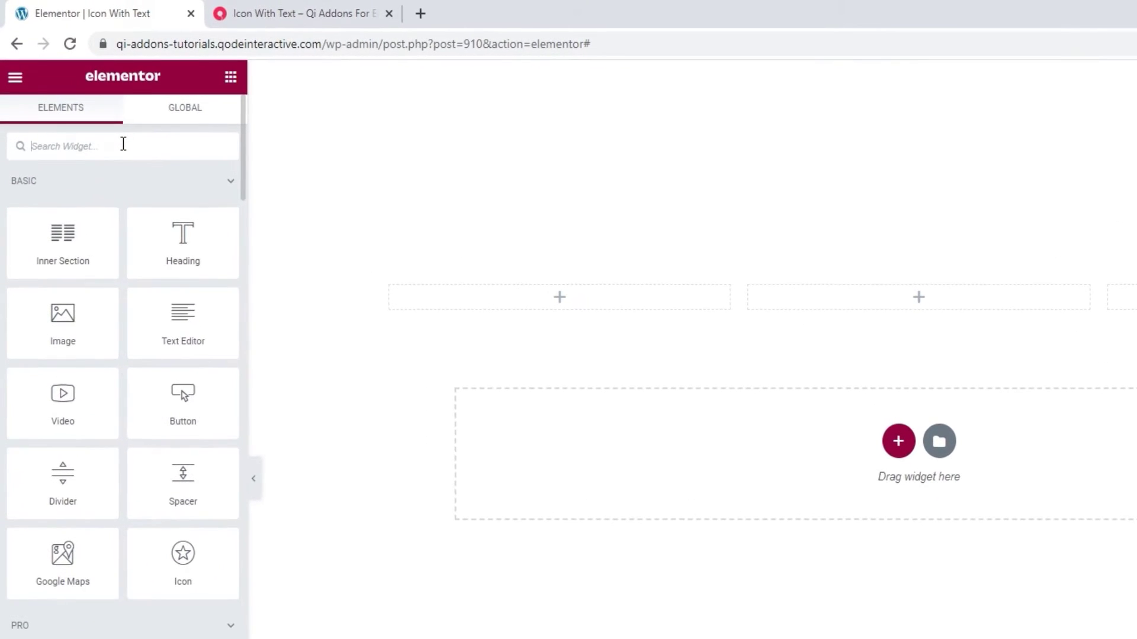
type("icon with")
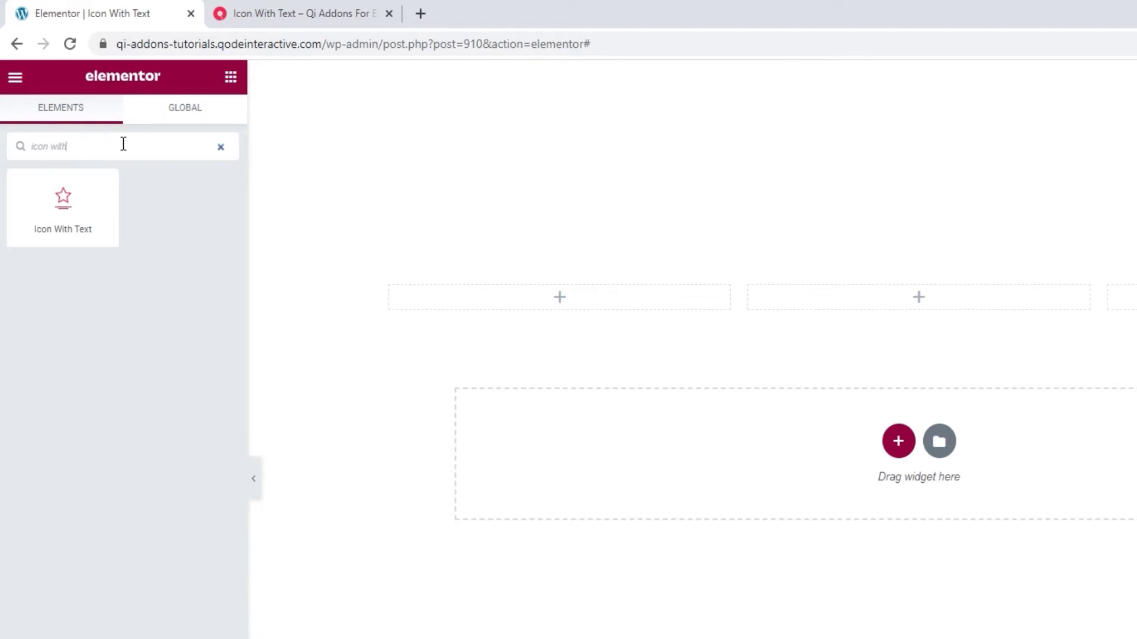
left_click_drag(76, 195, 549, 310)
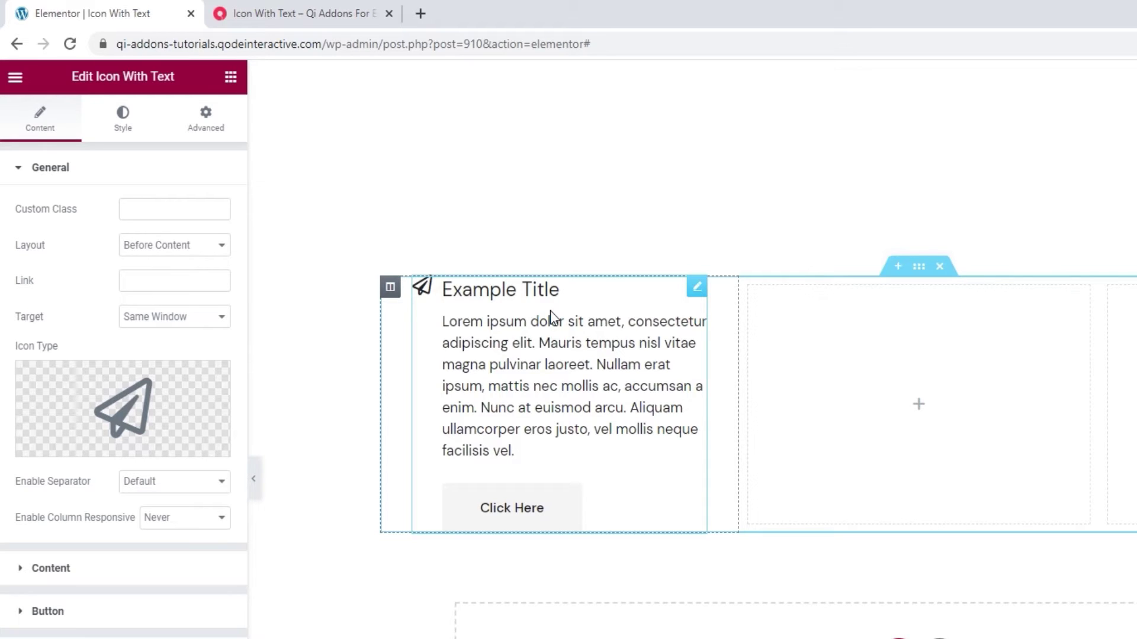
left_click(157, 245)
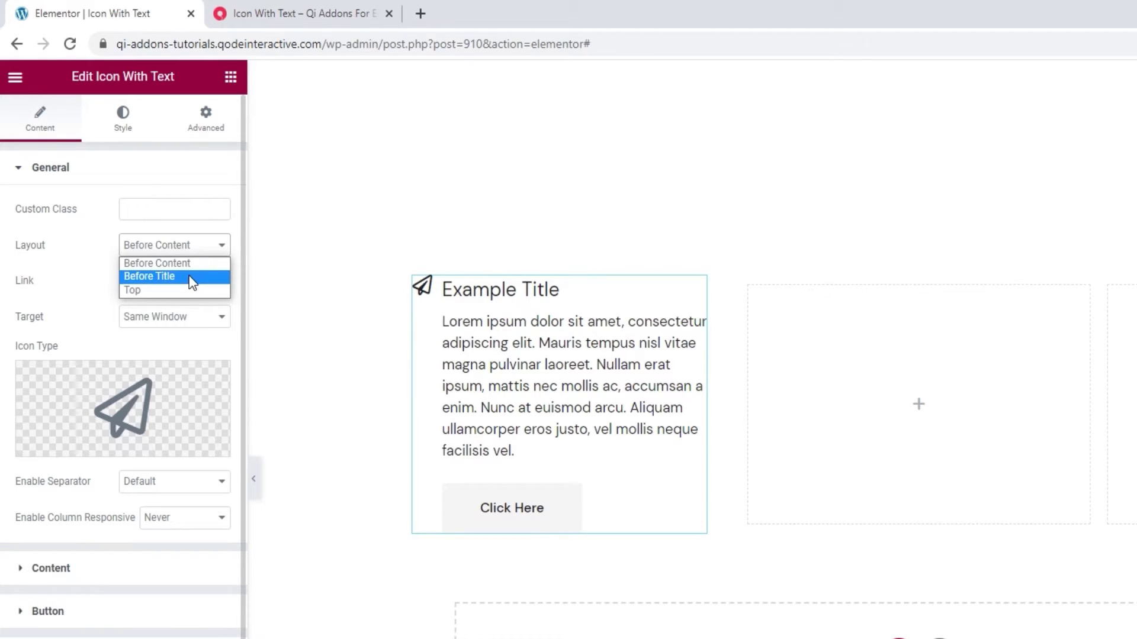
Set the widget's layout to Top
left_click(192, 282)
left_click(186, 254)
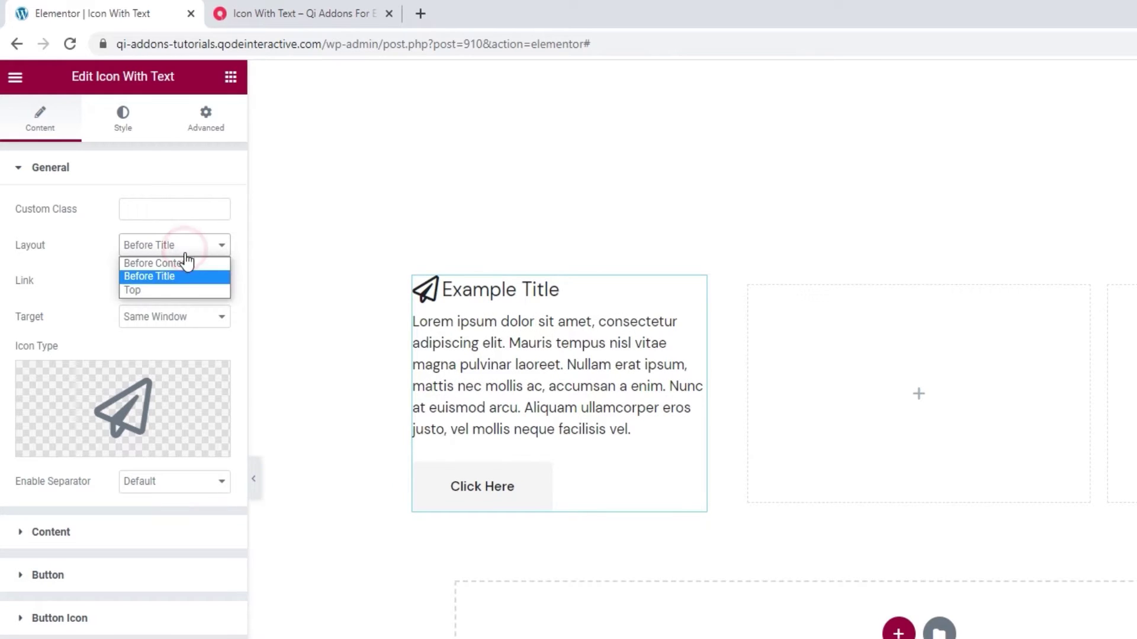
left_click(187, 290)
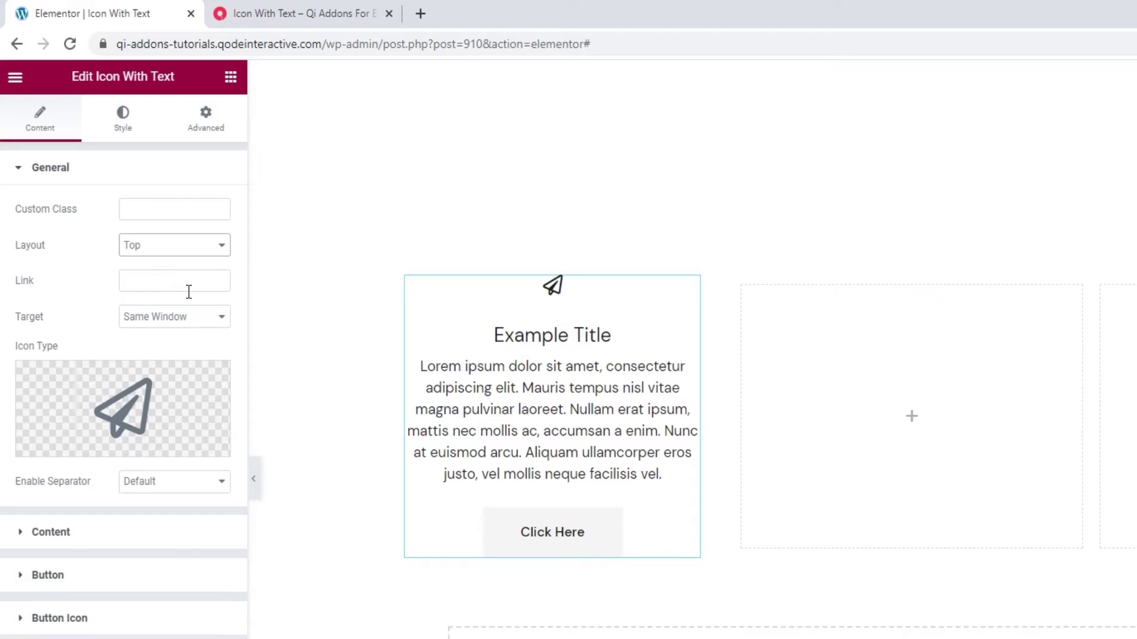
Leave the widget link empty and its target on Same Window
left_click(184, 289)
type("#")
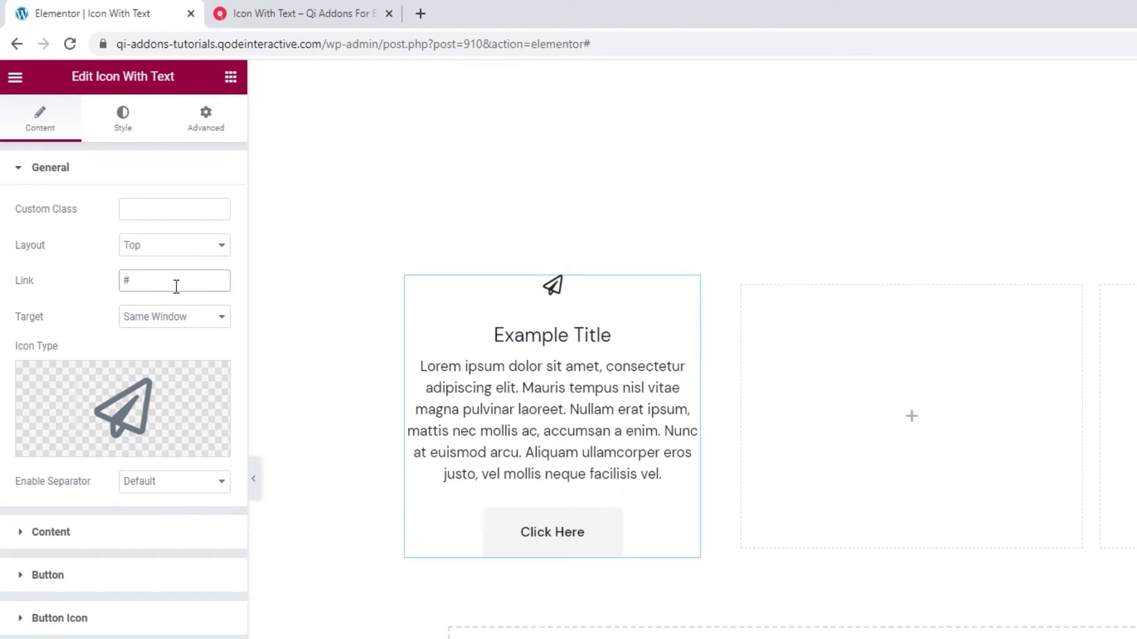
double_click(170, 287)
key("BackSpace")
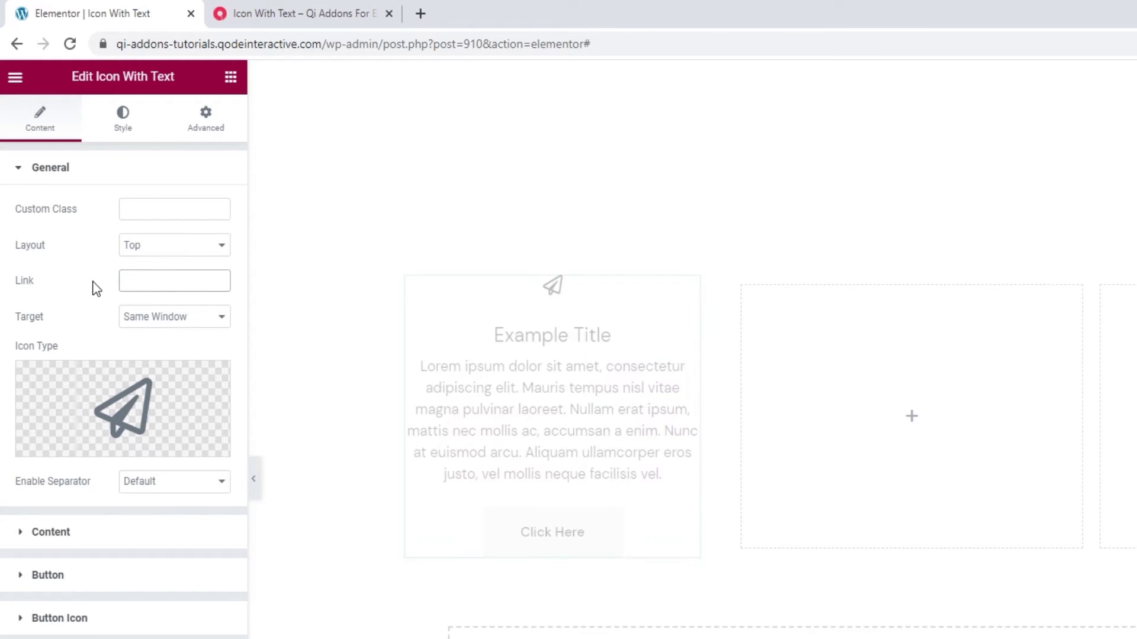
left_click(134, 318)
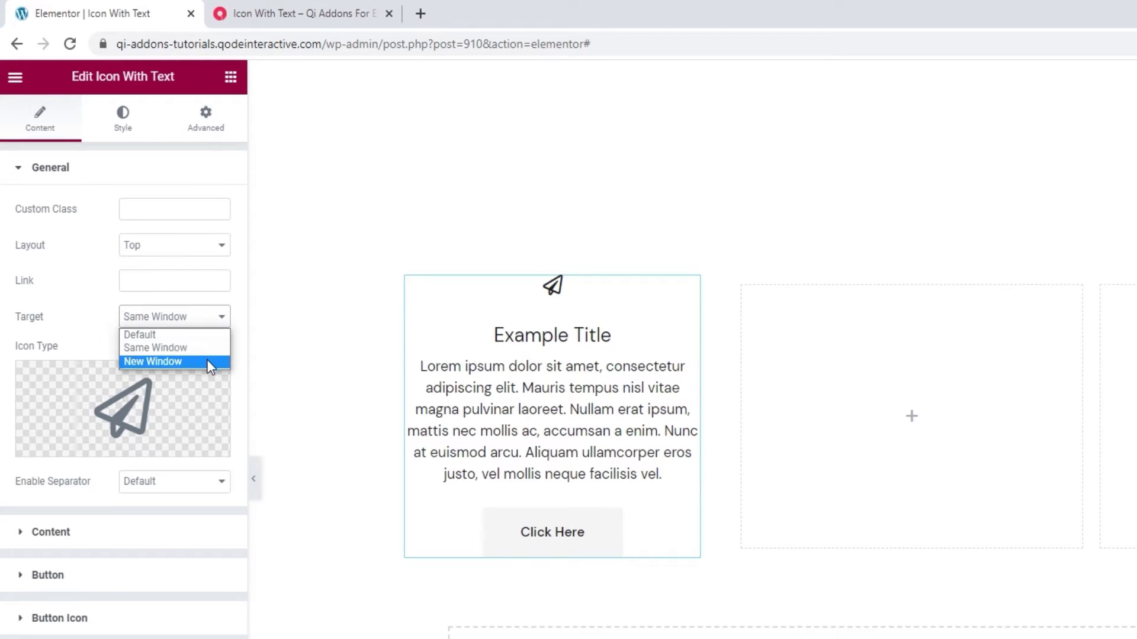
left_click(190, 317)
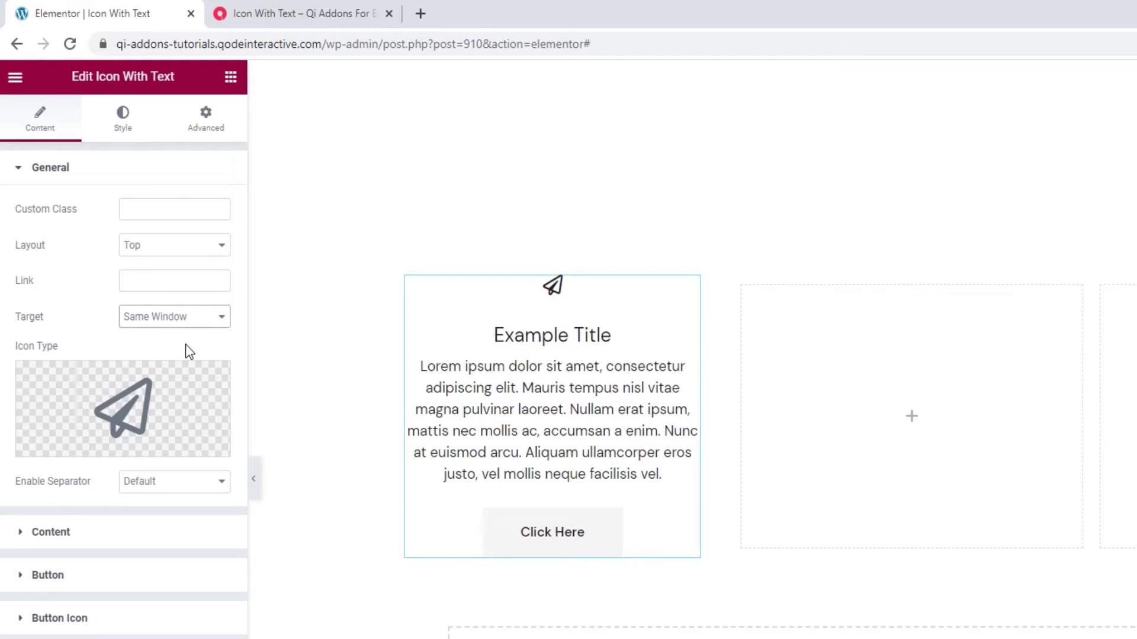
mouse_move(153, 392)
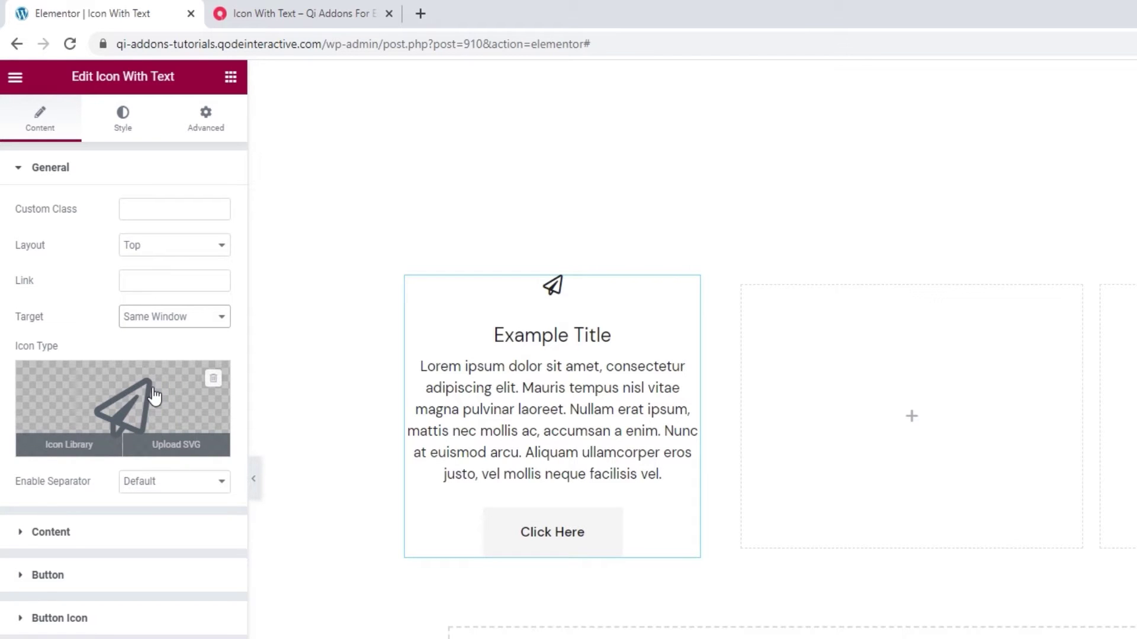
Insert the Cog icon from the Icon Library, filtered by 'cog', as the widget icon
left_click(156, 401)
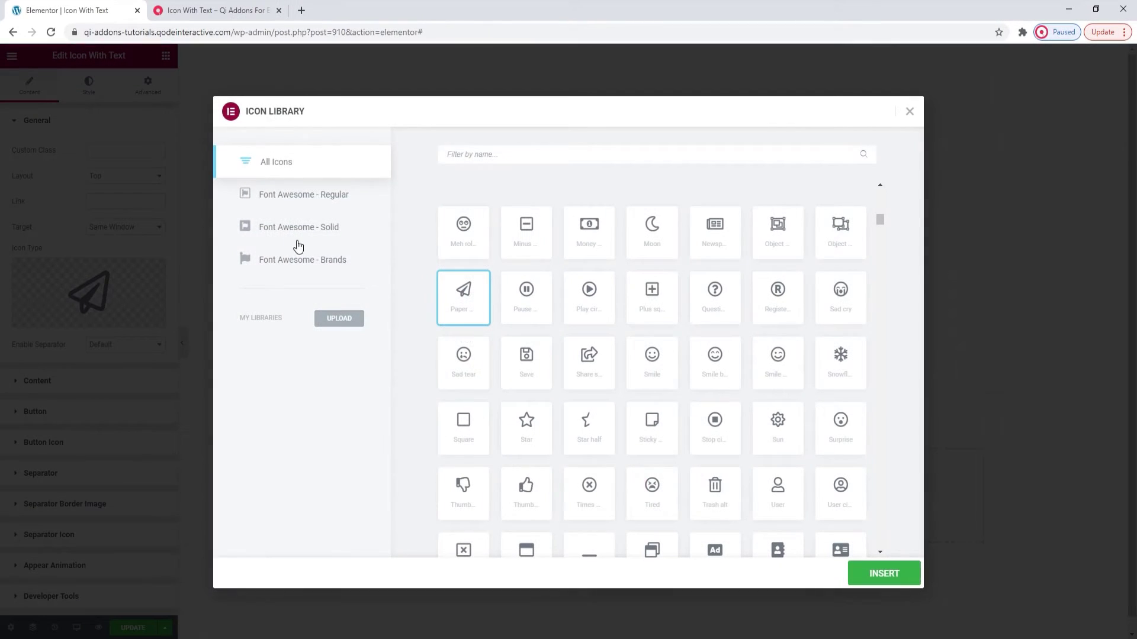
left_click(451, 154)
type("cog")
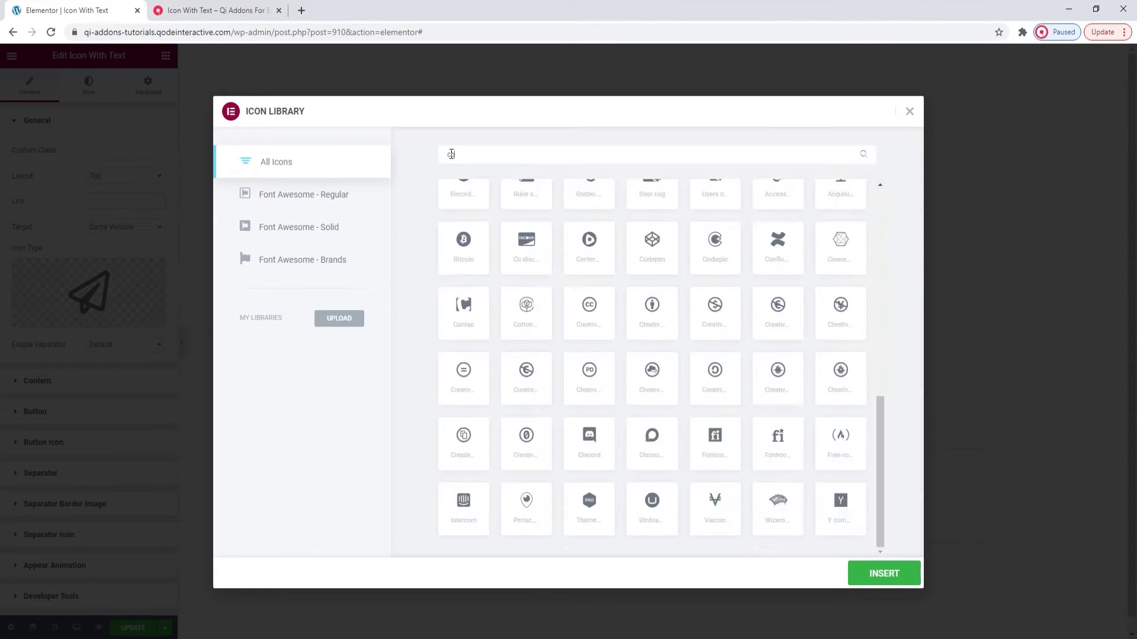
left_click(485, 237)
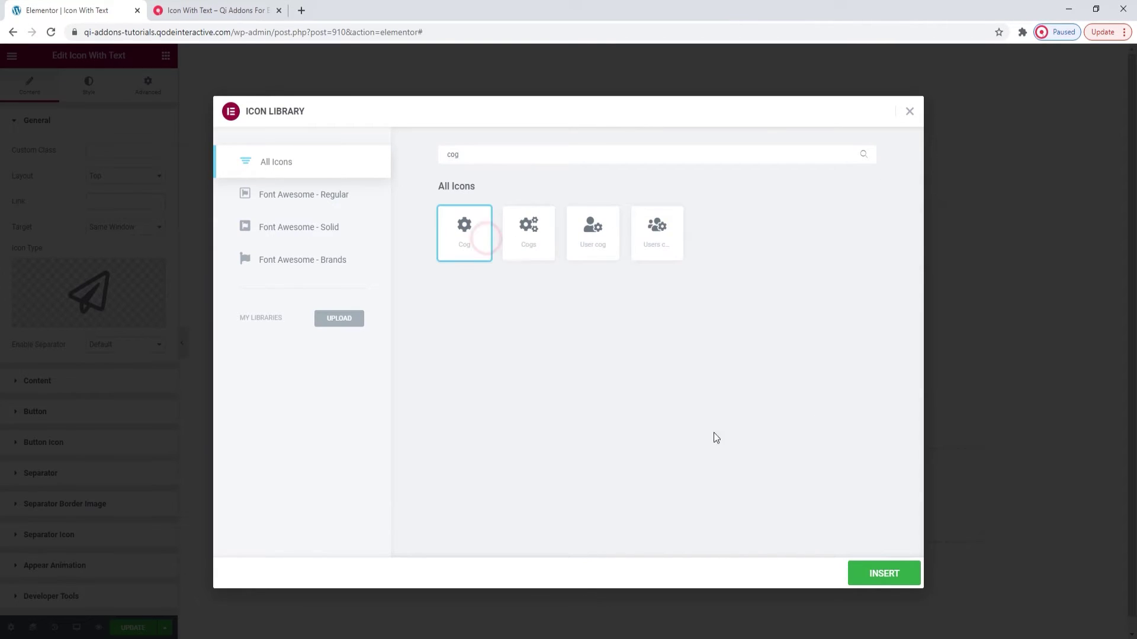
left_click(883, 572)
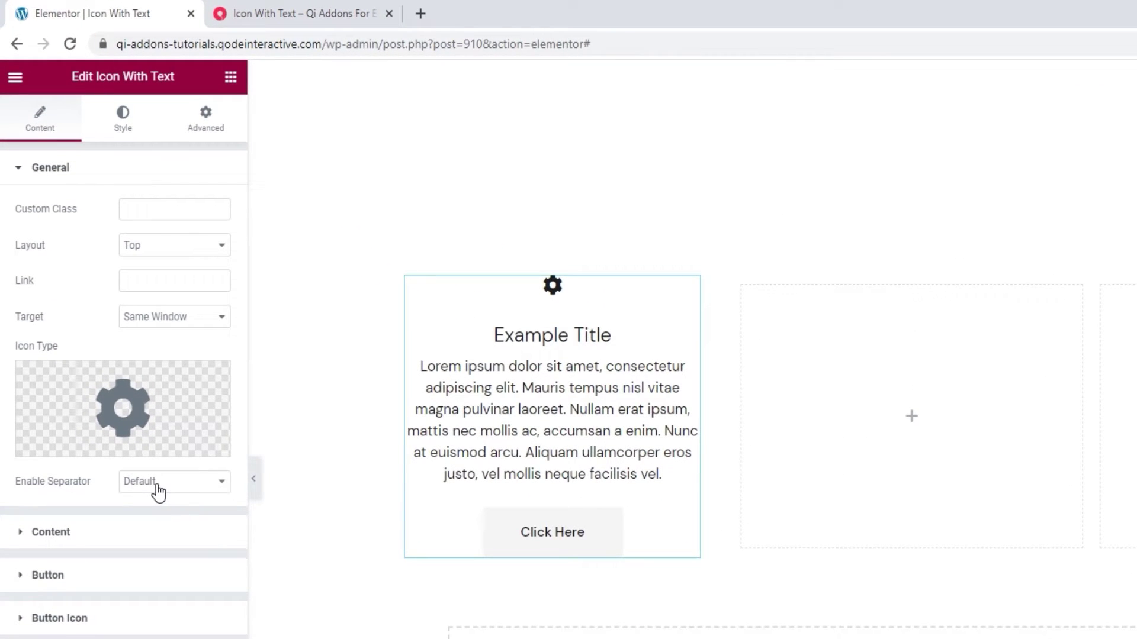
left_click(159, 492)
left_click(161, 525)
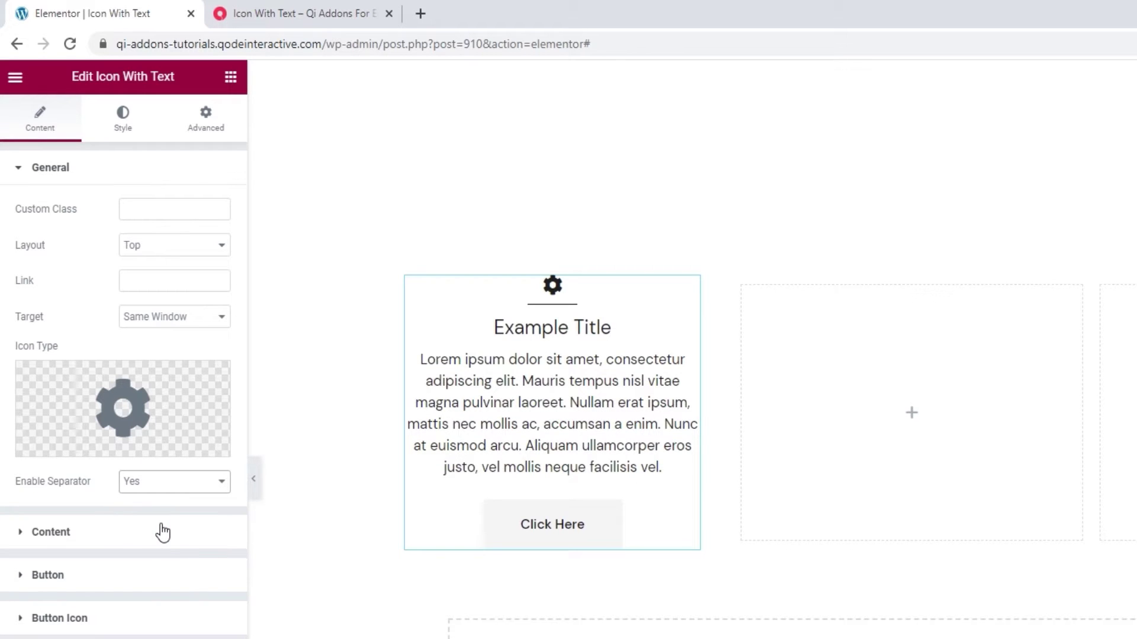
left_click(155, 482)
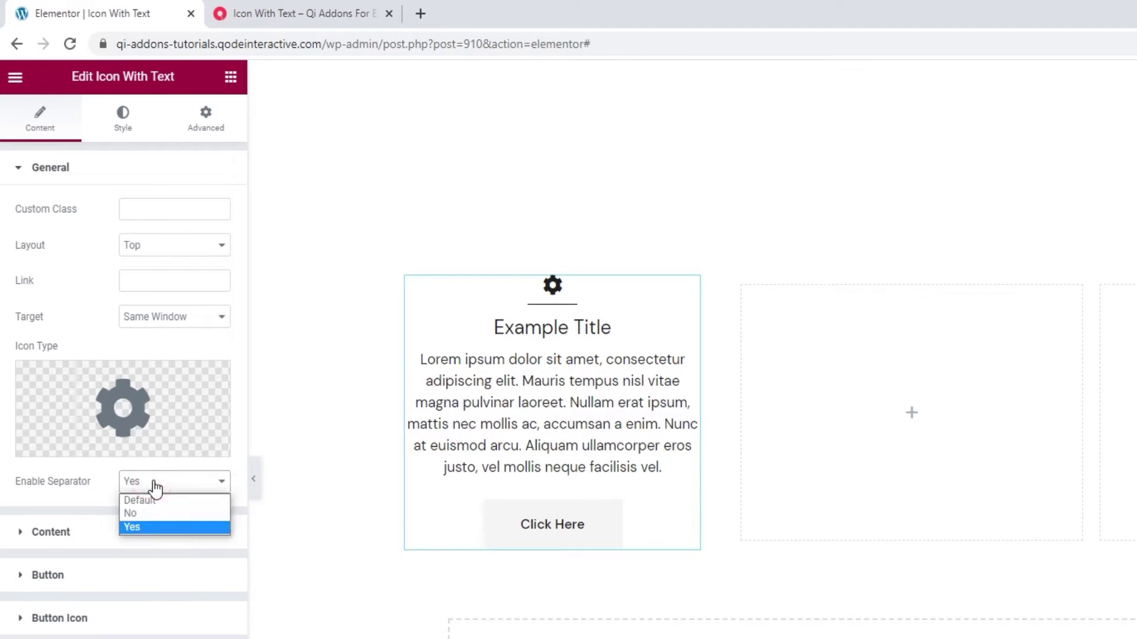
left_click(162, 501)
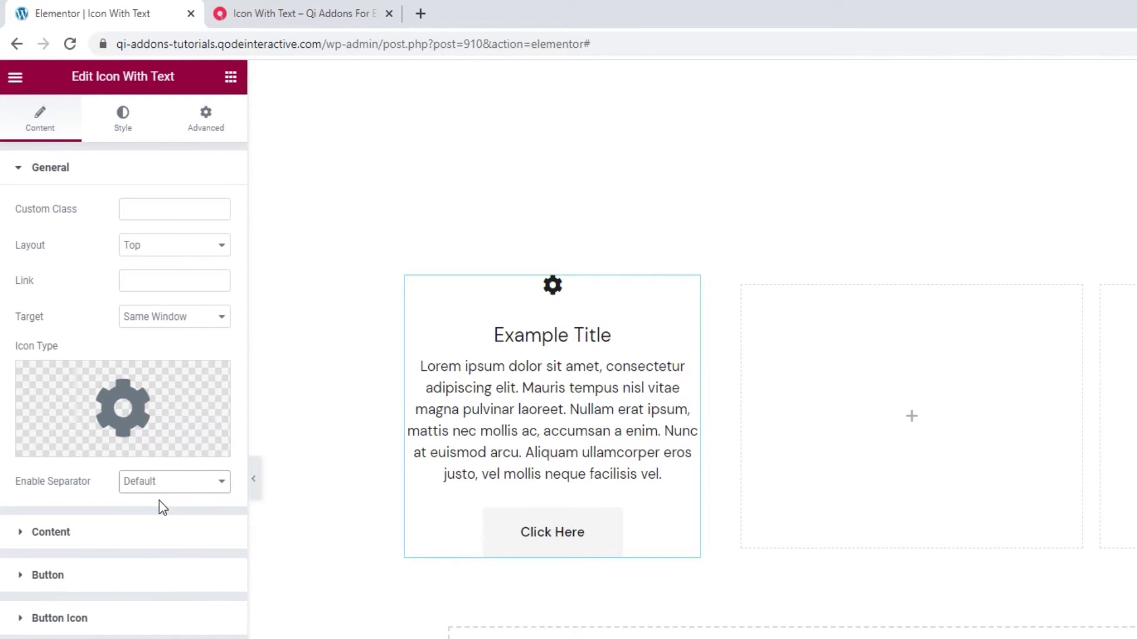
left_click(151, 532)
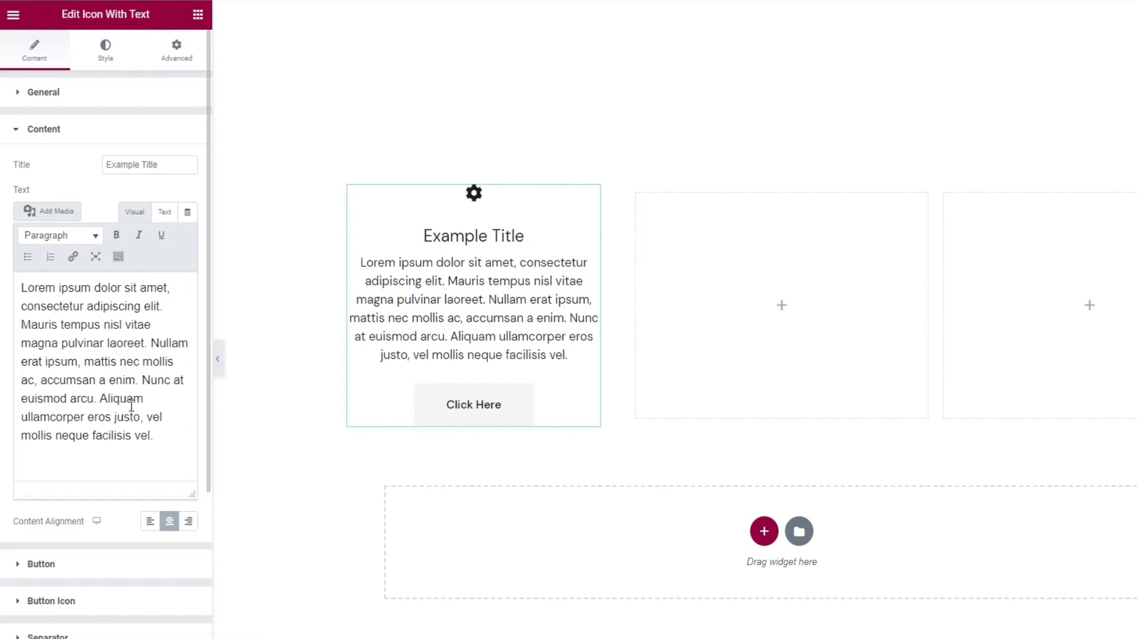
Set title 'Limitless options' and text 'Hundreds of fonts to choose from and options to use custom icons or SVGs.'
left_click_drag(157, 165, 100, 164)
type("L")
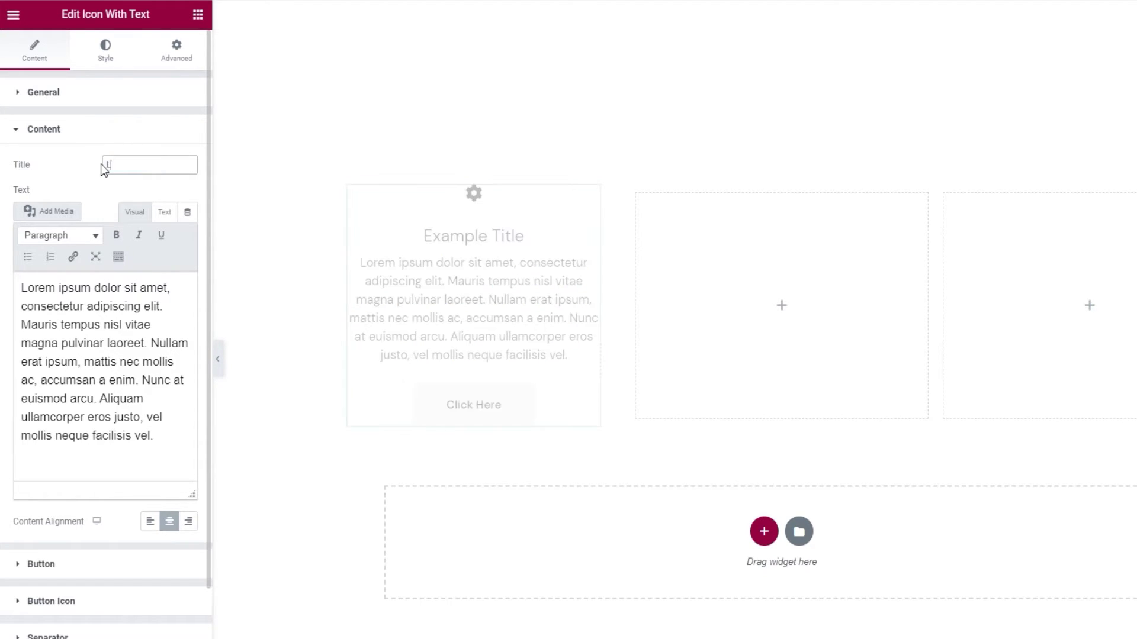
type("imitless options")
triple_click(85, 306)
type("Hundre")
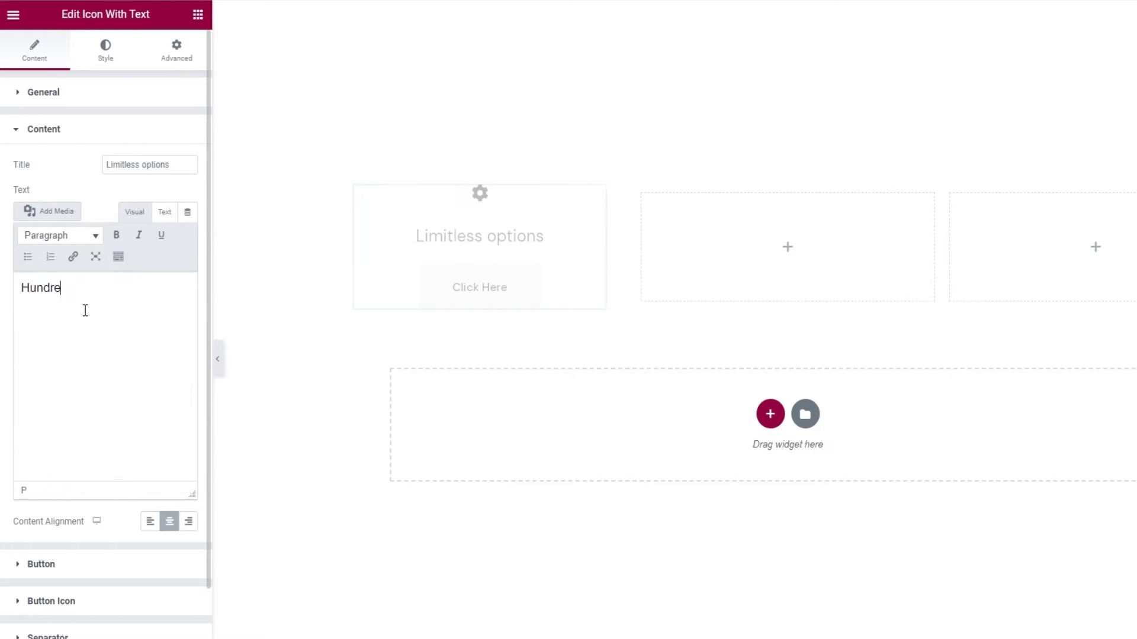
type("ds of fonts to choose from and options")
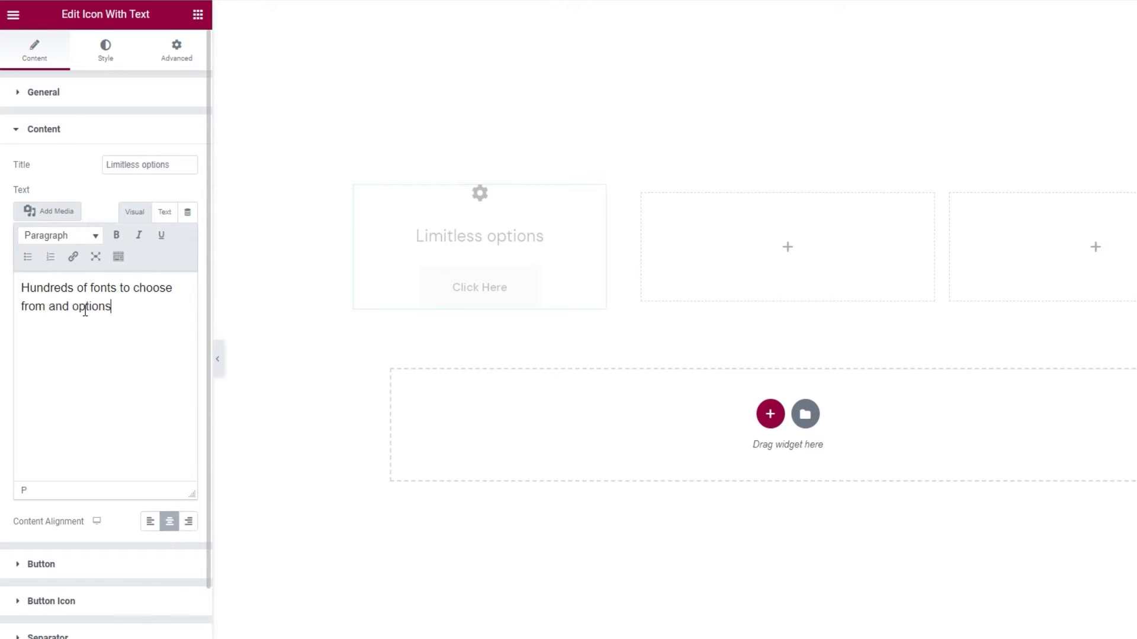
type(" to use custom icons or SVGs.")
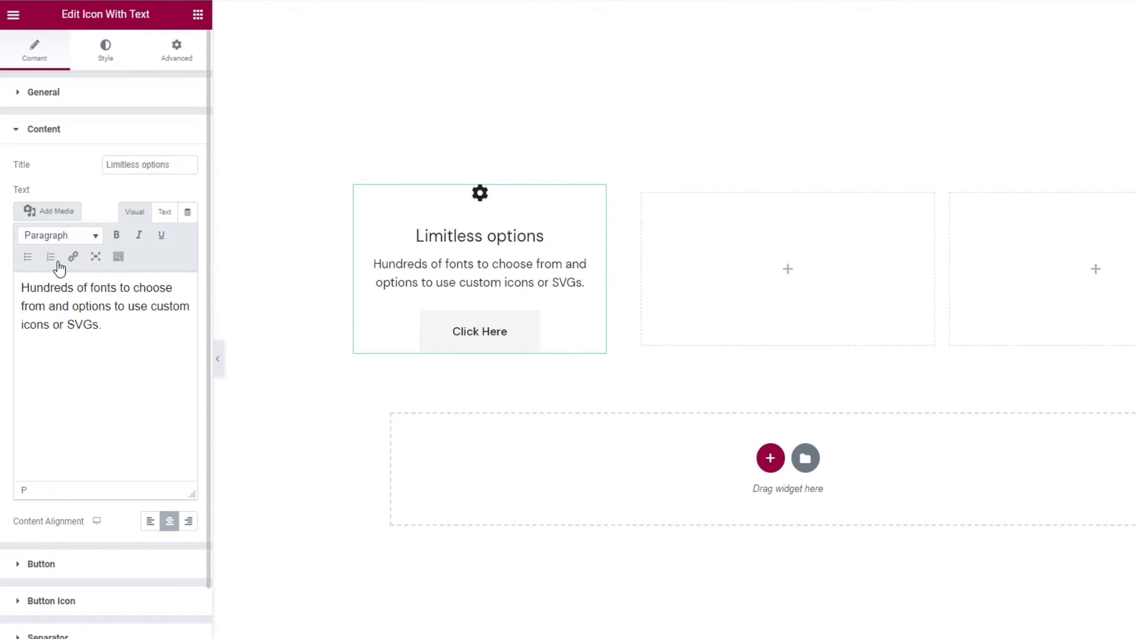
Check the description in text view, then set Content Alignment to Center after trying Left and Right
left_click(164, 212)
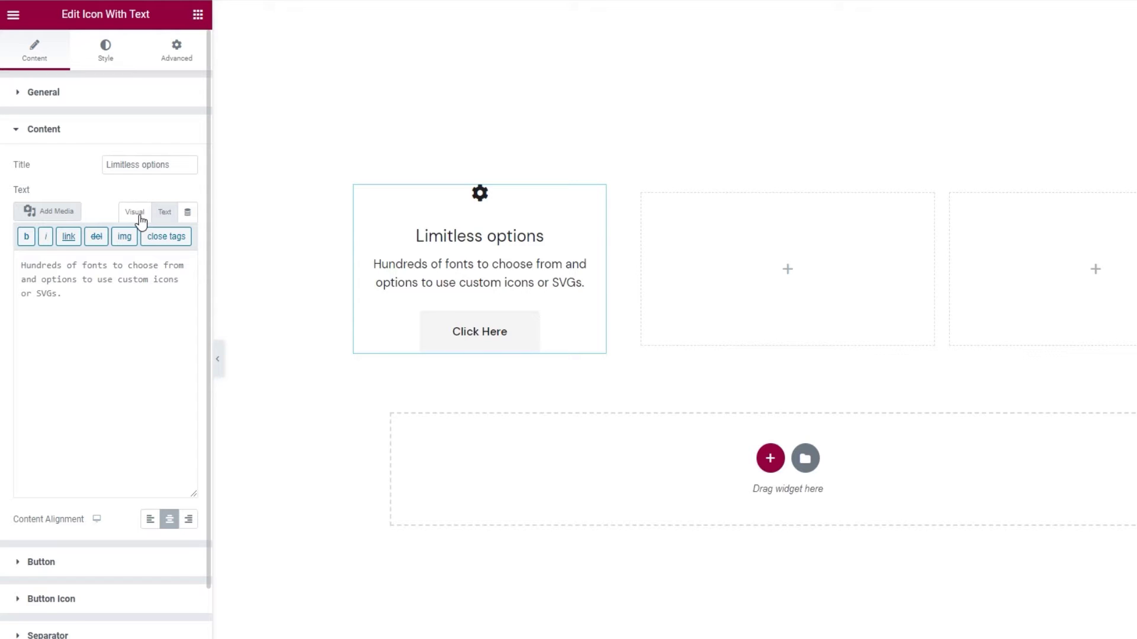
left_click(135, 212)
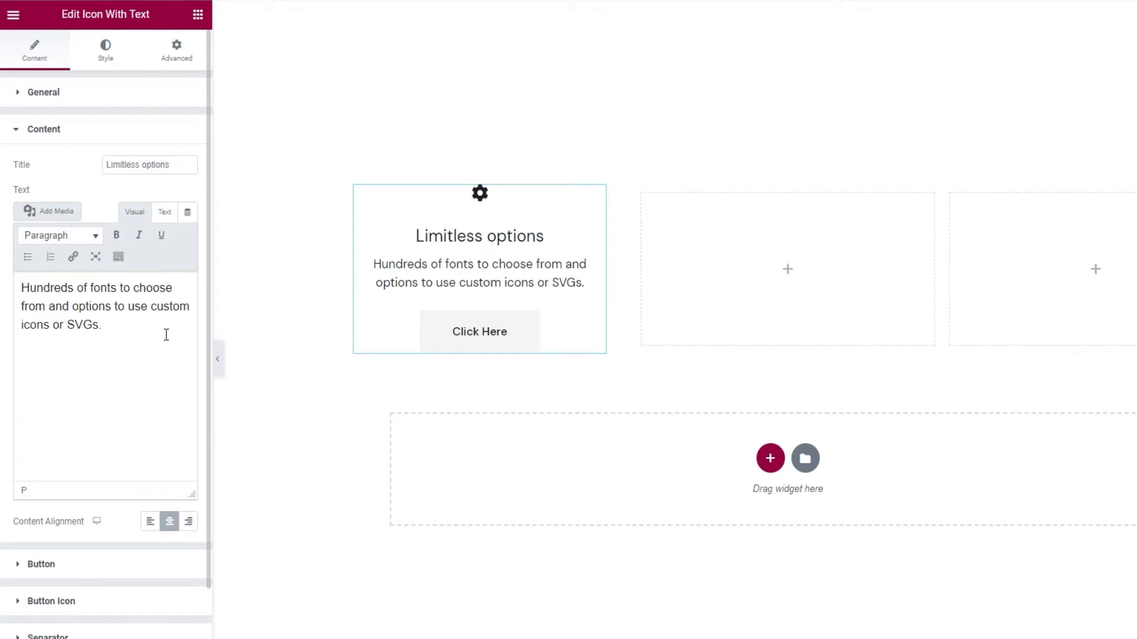
left_click(153, 524)
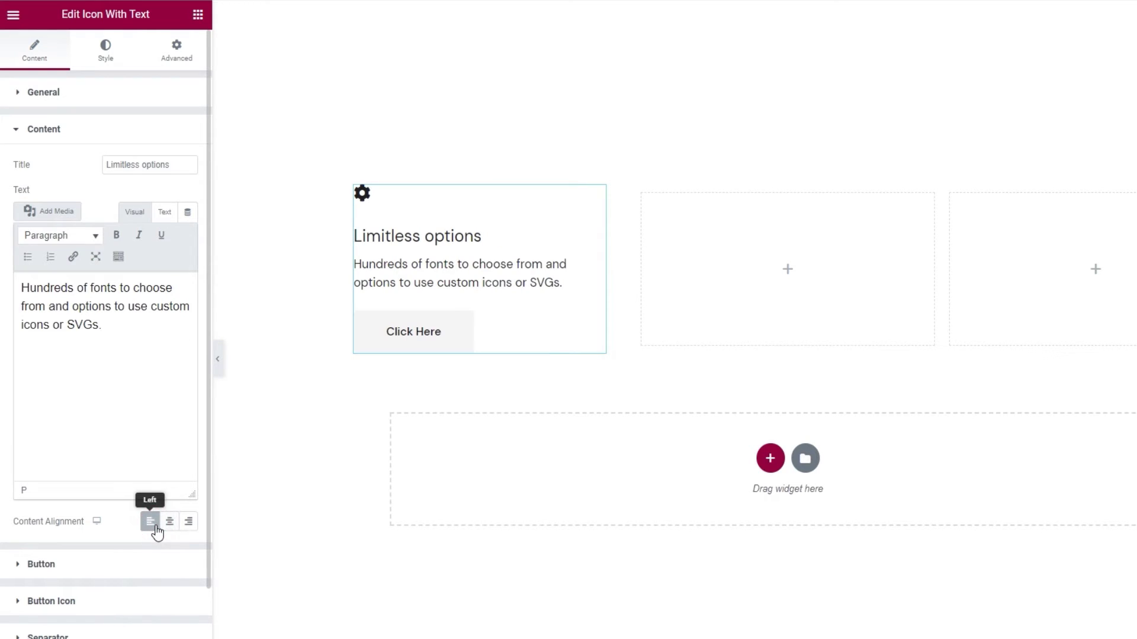
left_click(182, 532)
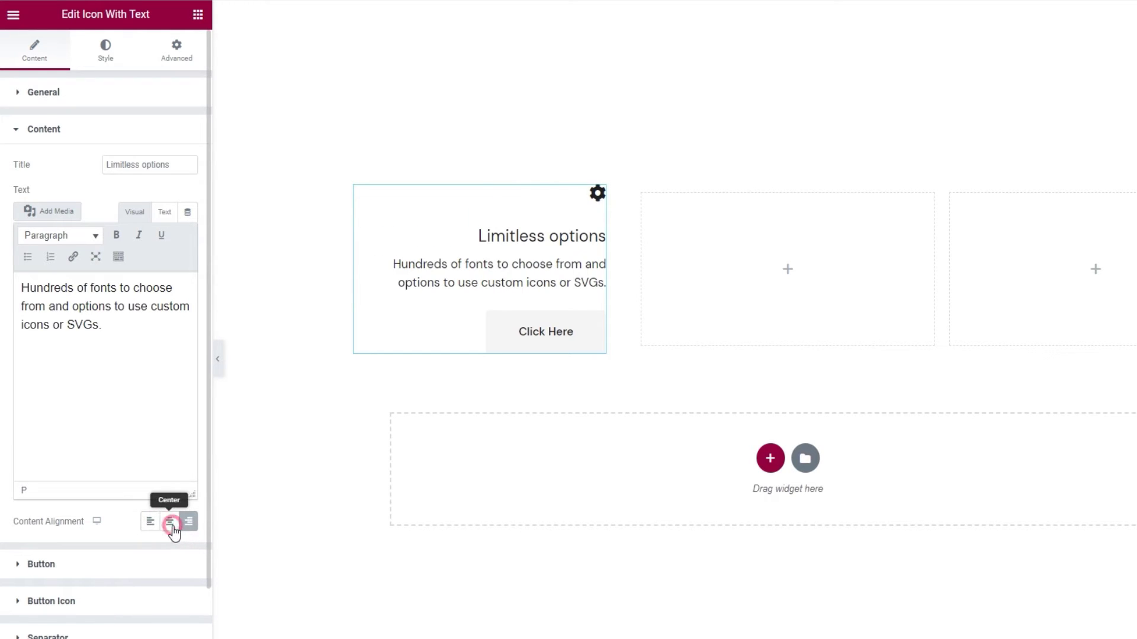
left_click(171, 523)
left_click(157, 559)
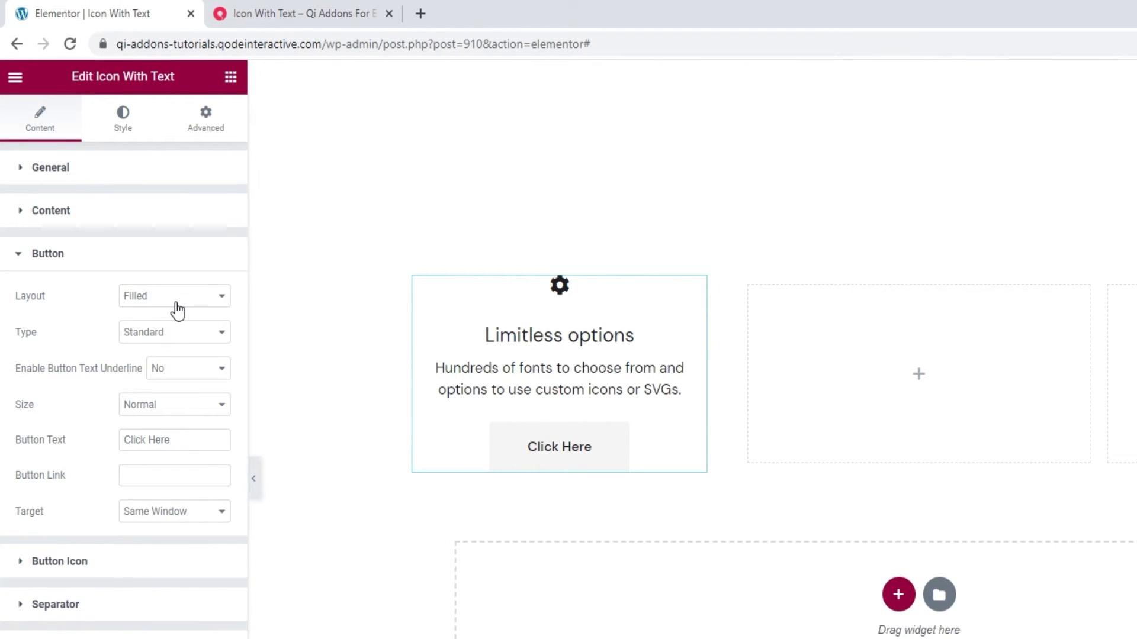
Preview Outlined and Textual button layouts, keeping the button Filled
left_click(177, 309)
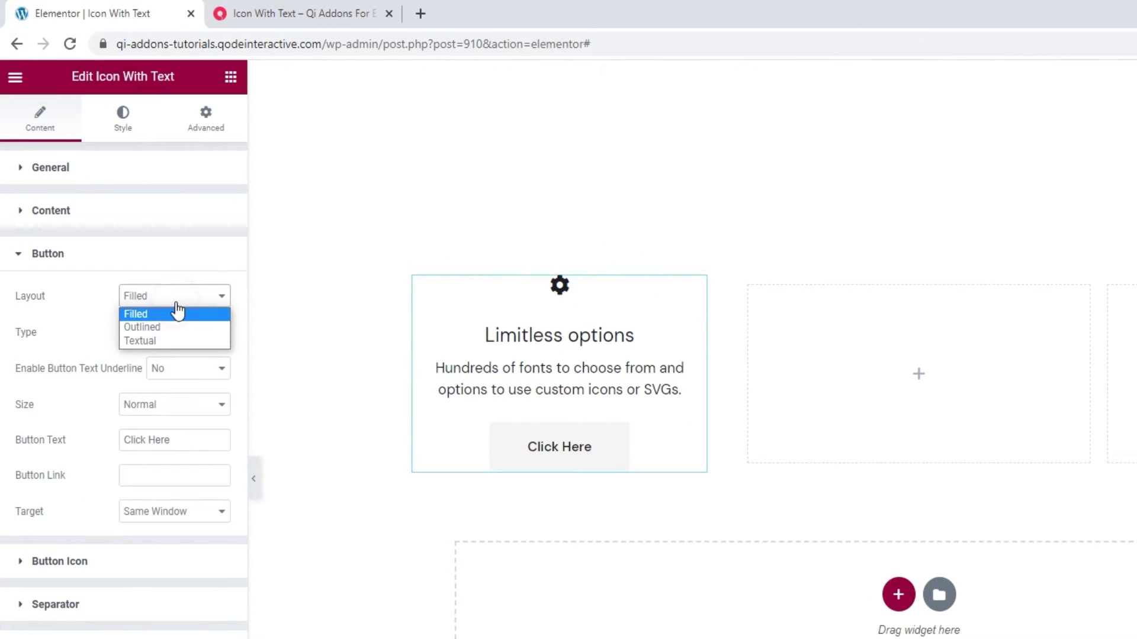
left_click(184, 327)
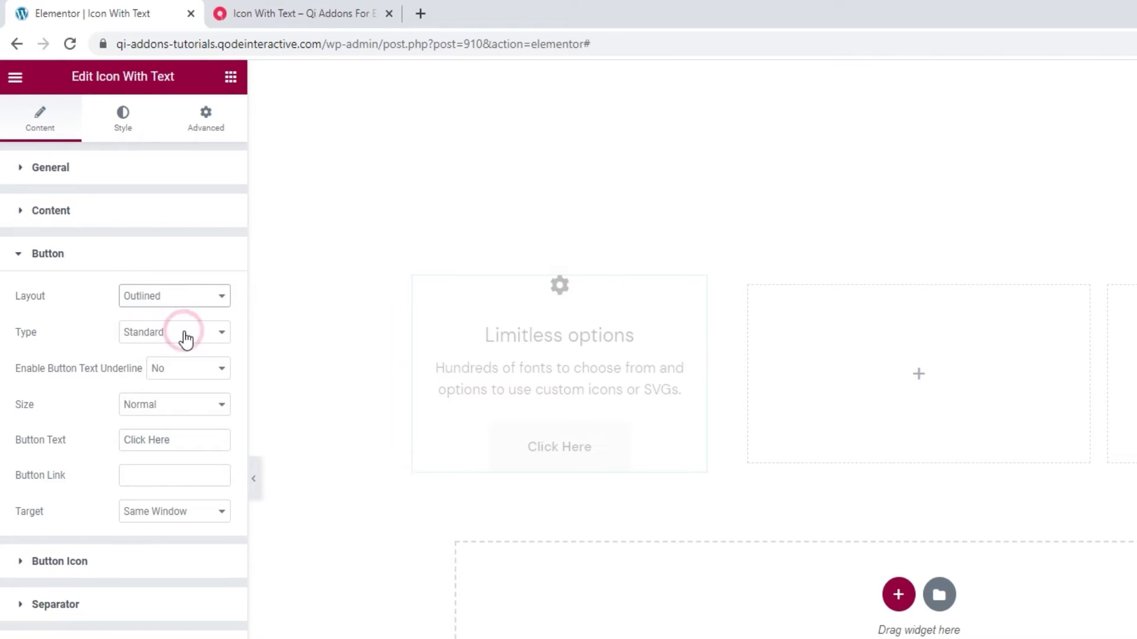
left_click(189, 308)
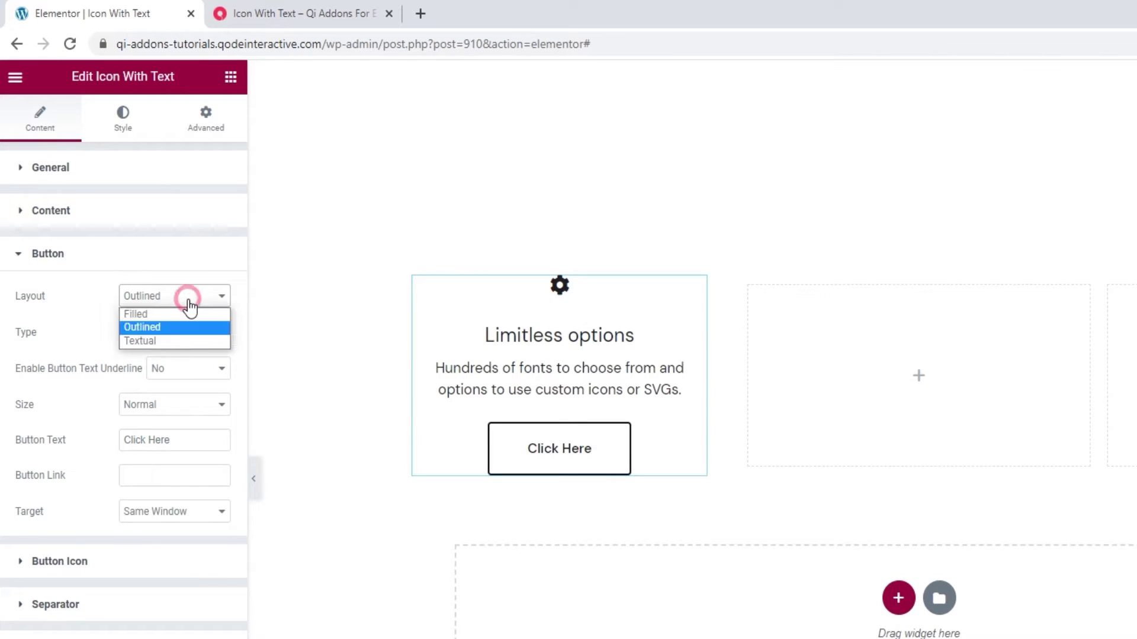
left_click(185, 340)
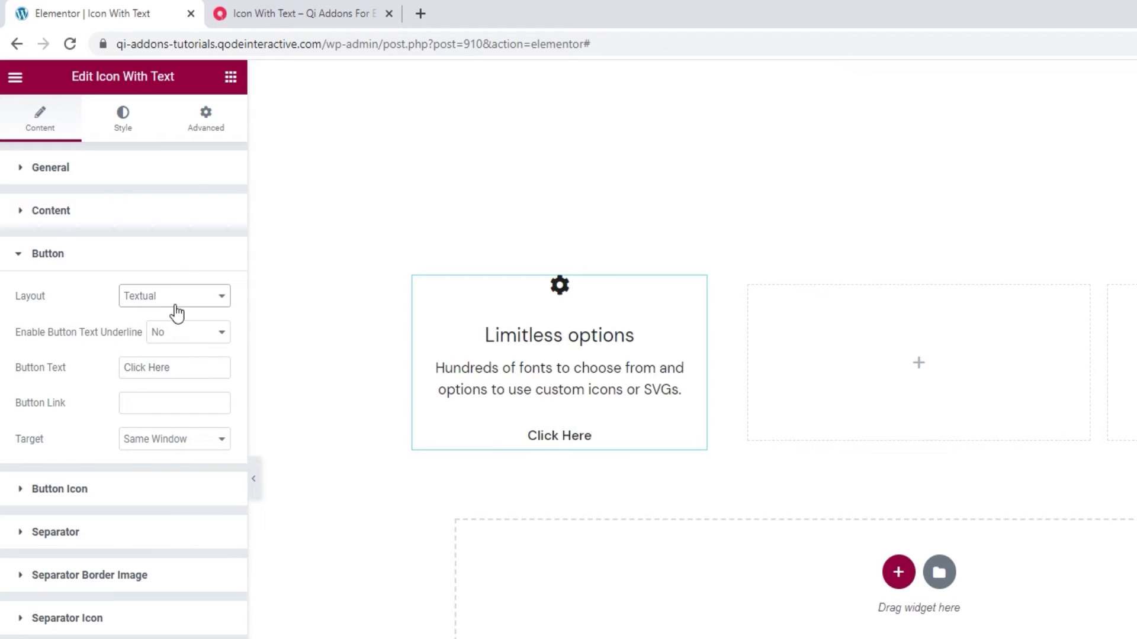
left_click(174, 306)
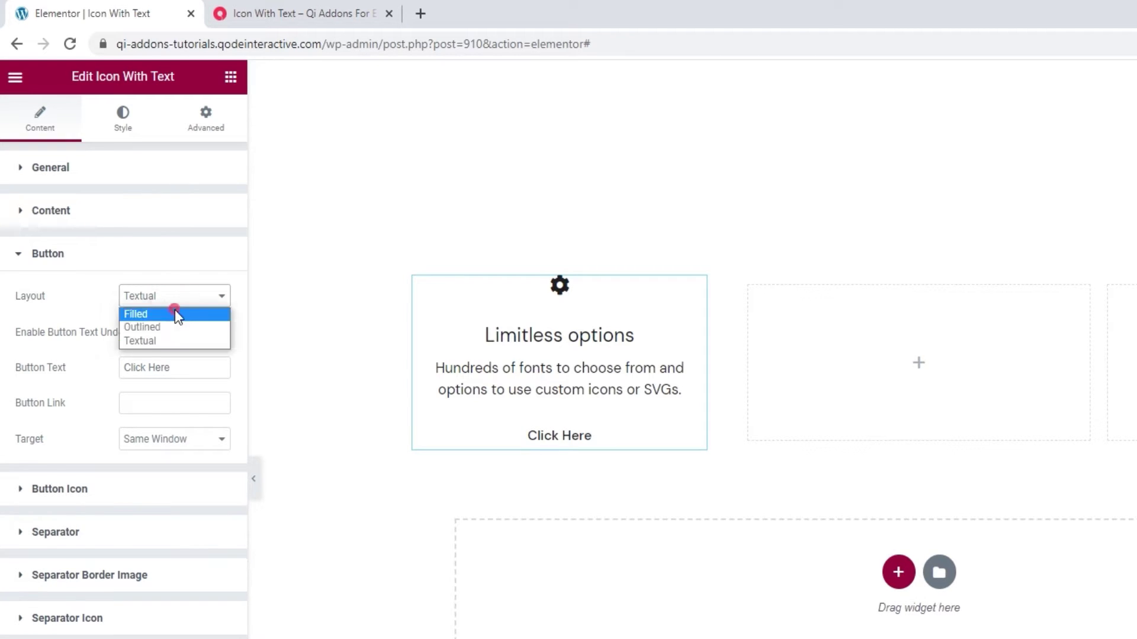
left_click(176, 314)
Try With Inner Border and Icon Boxed button types, then return to Standard
left_click(174, 331)
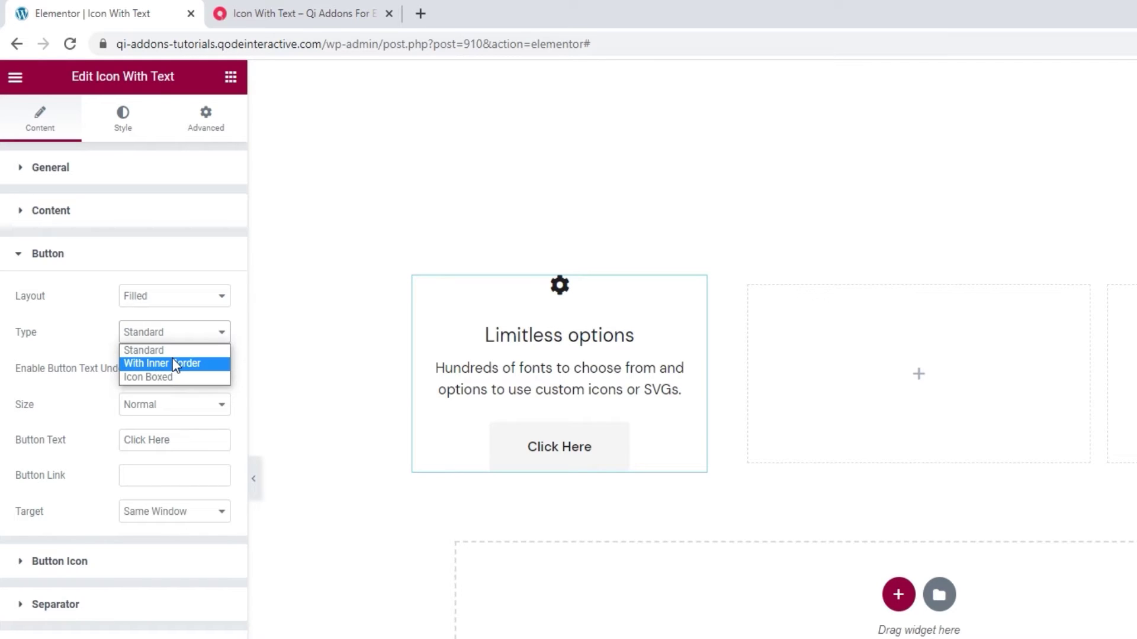
left_click(175, 364)
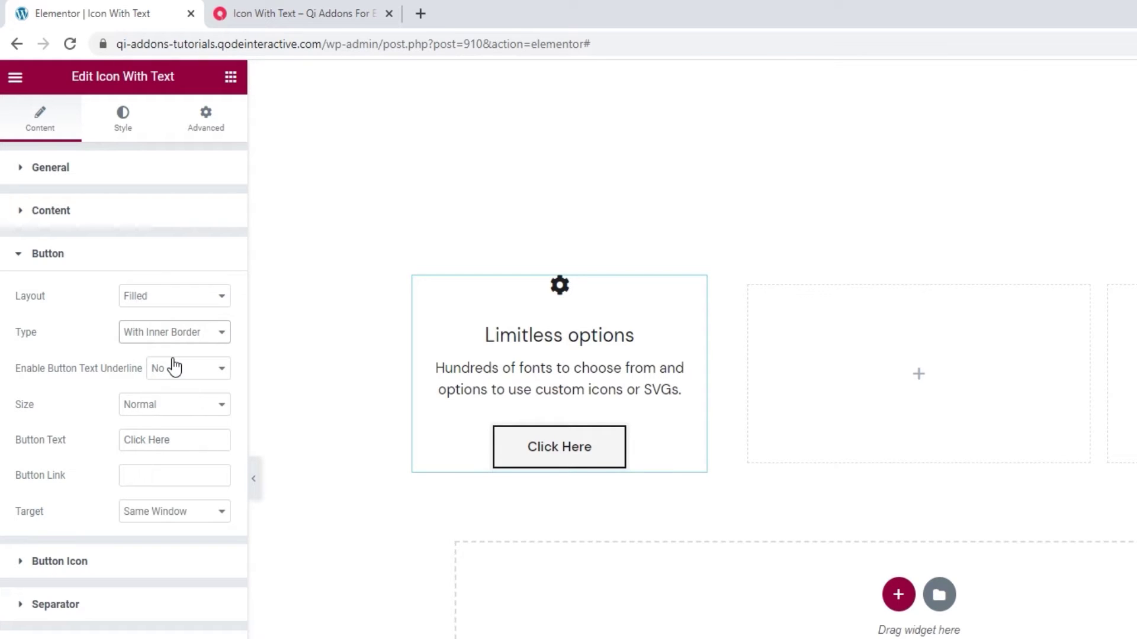
left_click(178, 335)
left_click(180, 372)
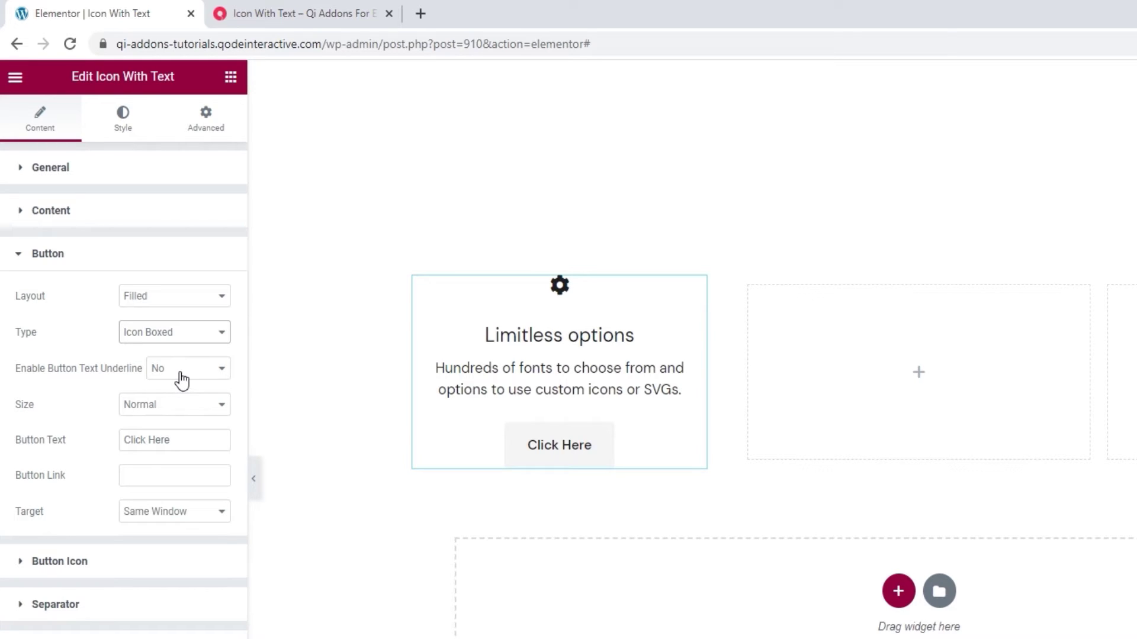
left_click(181, 335)
left_click(179, 350)
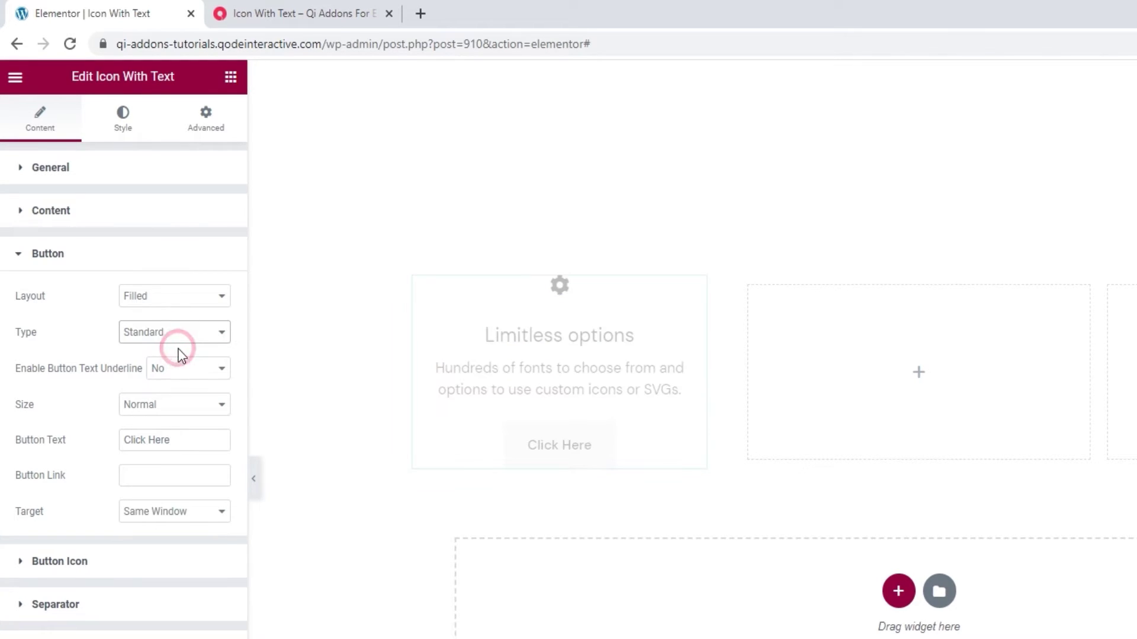
Try underlining the button text, then set the underline back to Default
left_click(193, 372)
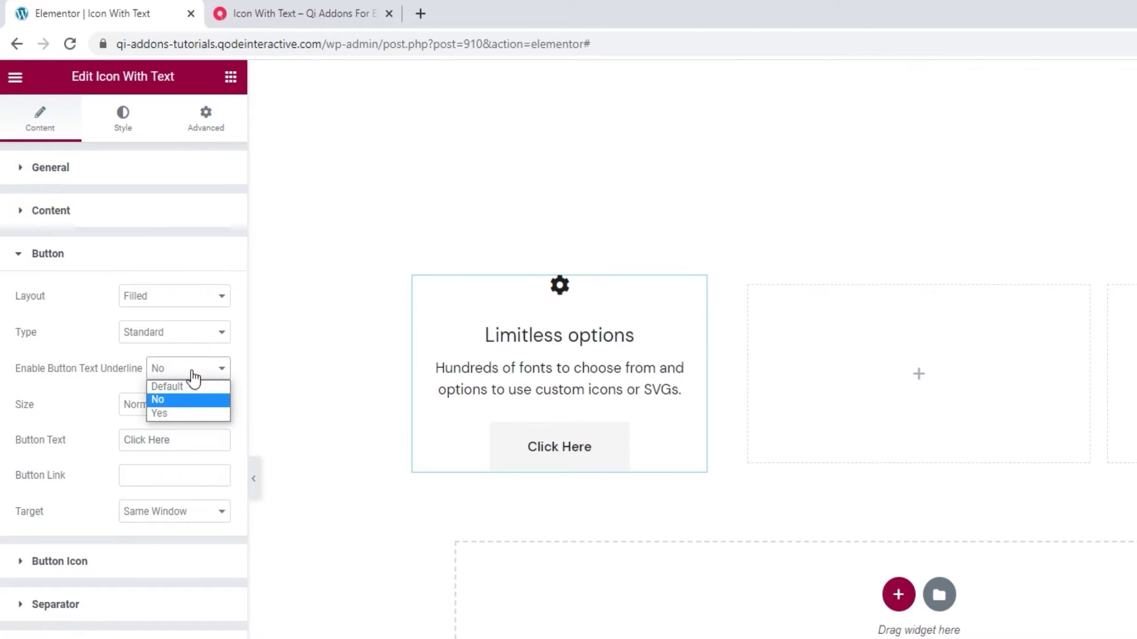
left_click(188, 413)
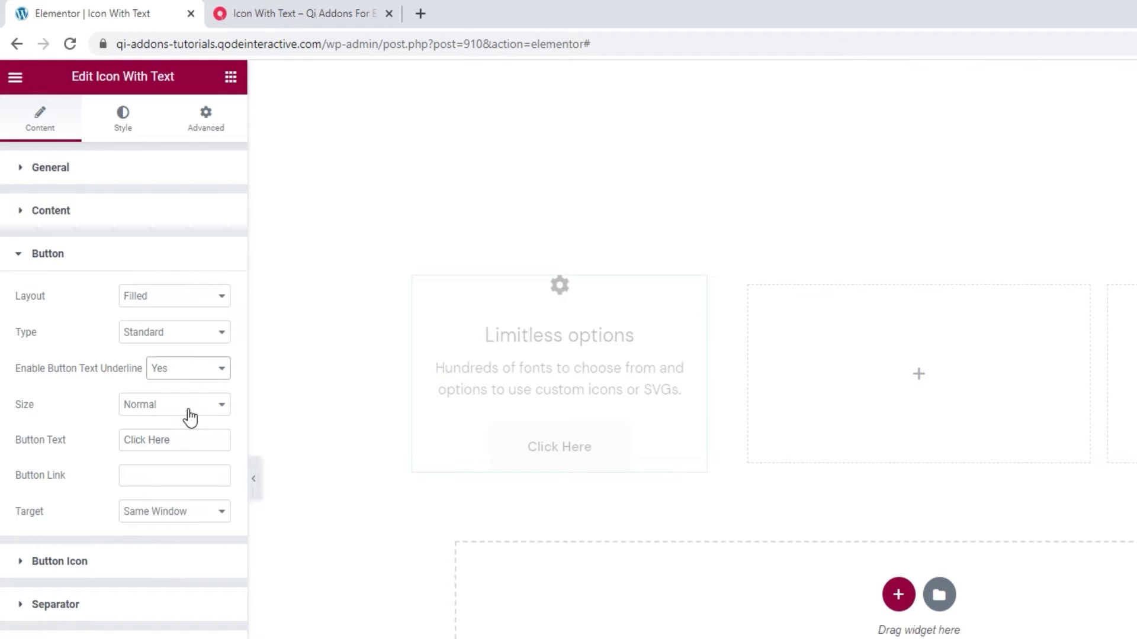
left_click(186, 370)
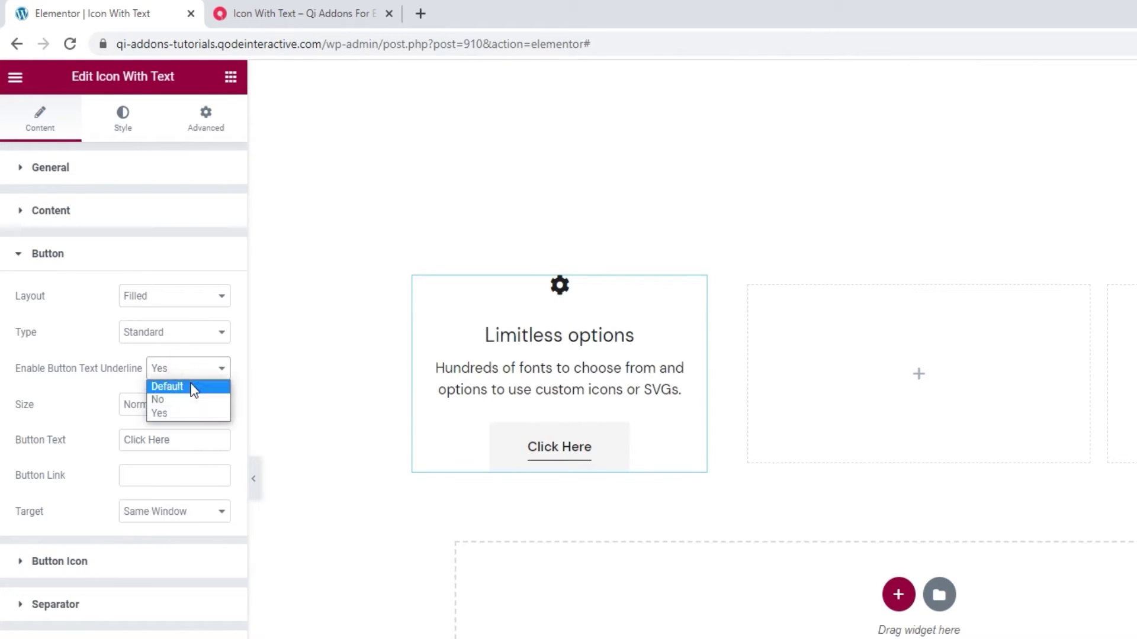
left_click(194, 388)
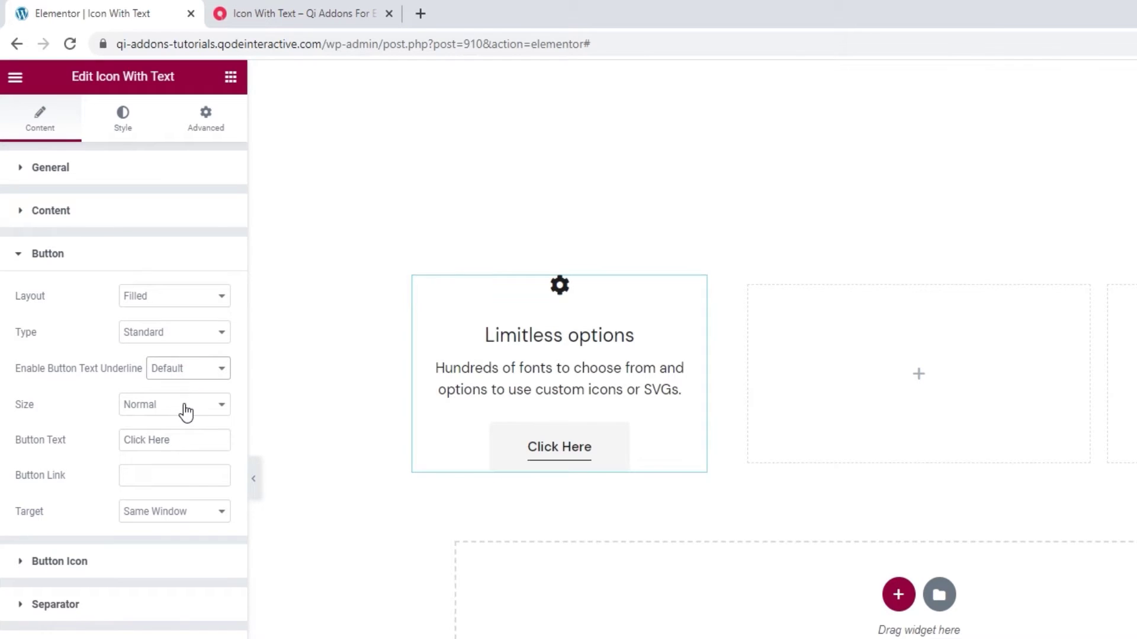
Preview Small, Large and Full Width button sizes, keeping Normal
left_click(186, 409)
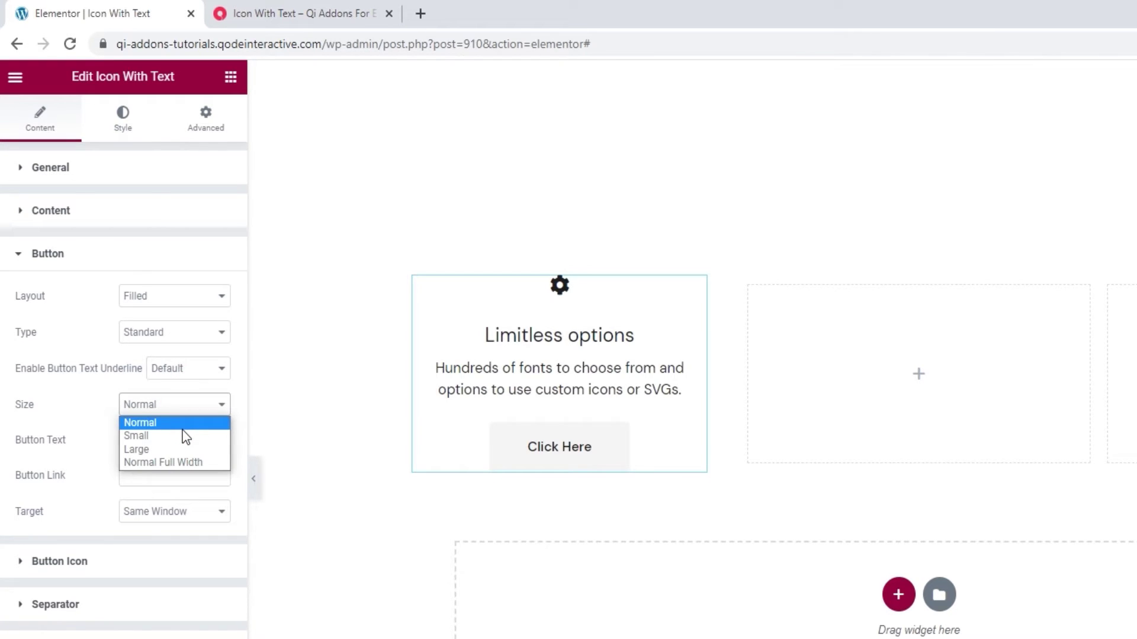
left_click(186, 437)
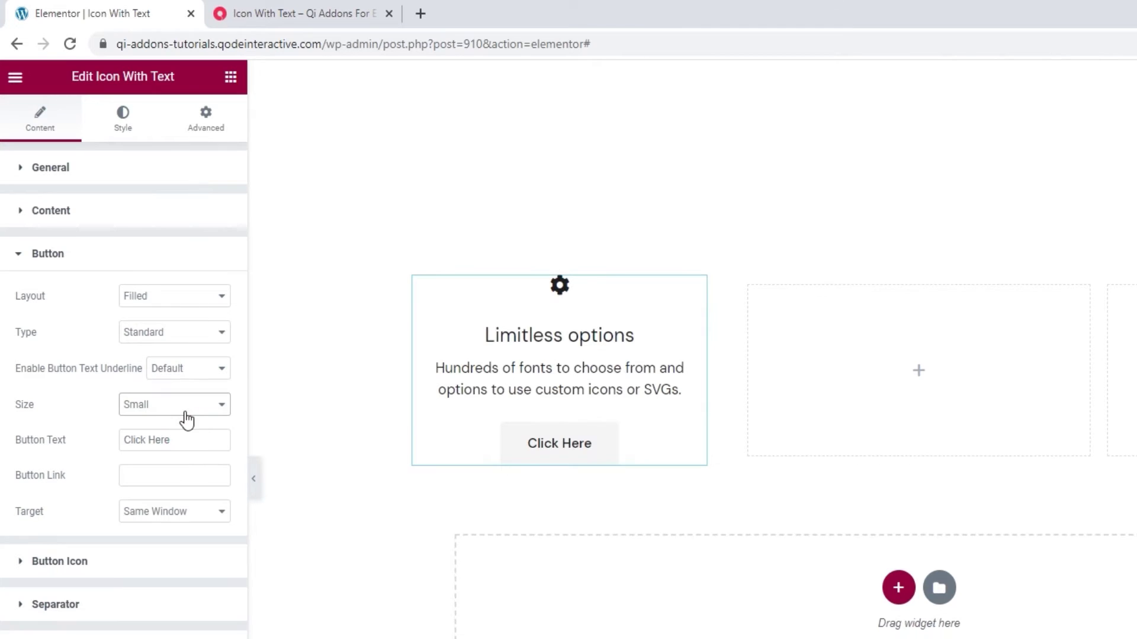
left_click(182, 410)
left_click(183, 448)
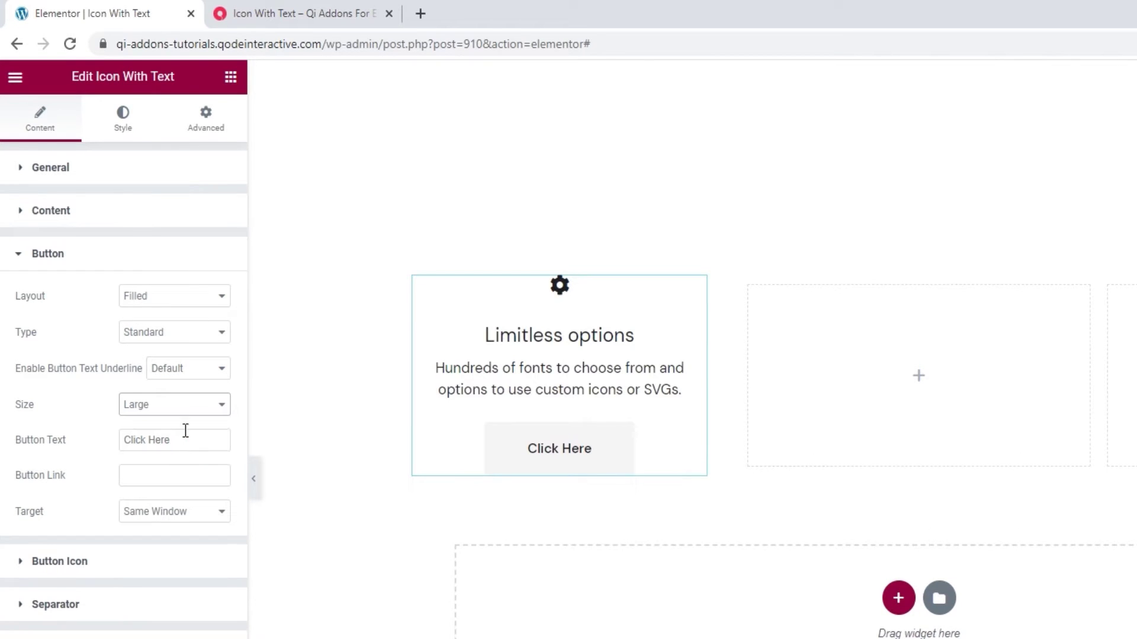
left_click(180, 409)
left_click(175, 464)
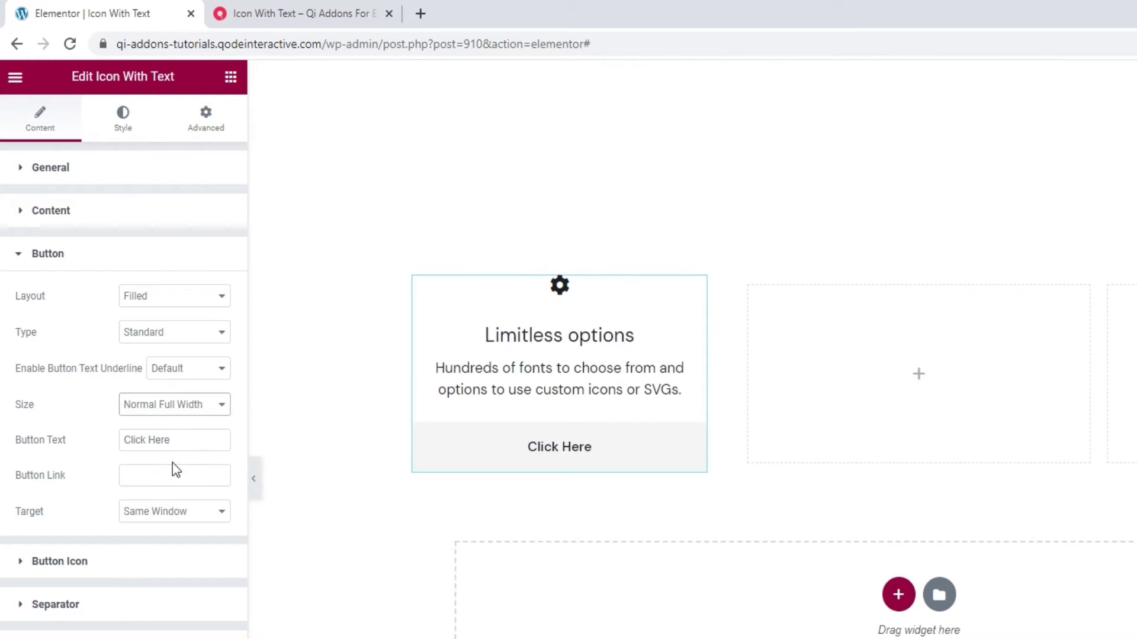
left_click(185, 411)
left_click(181, 423)
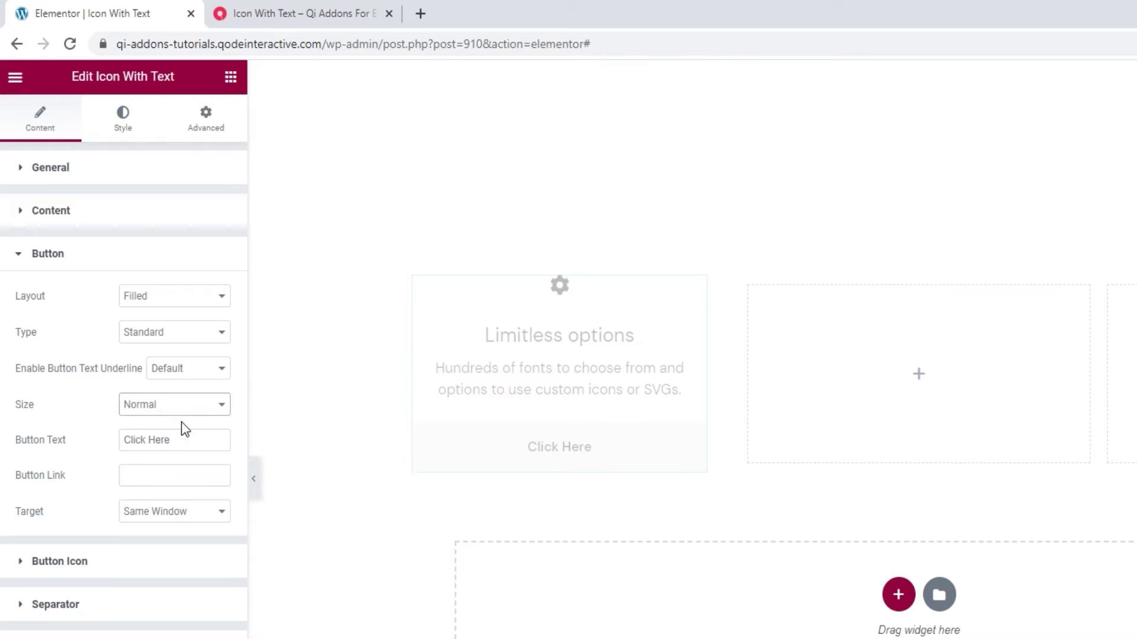
Review the button's Click Here text and link, leaving the target at Same Window
left_click_drag(180, 440, 120, 448)
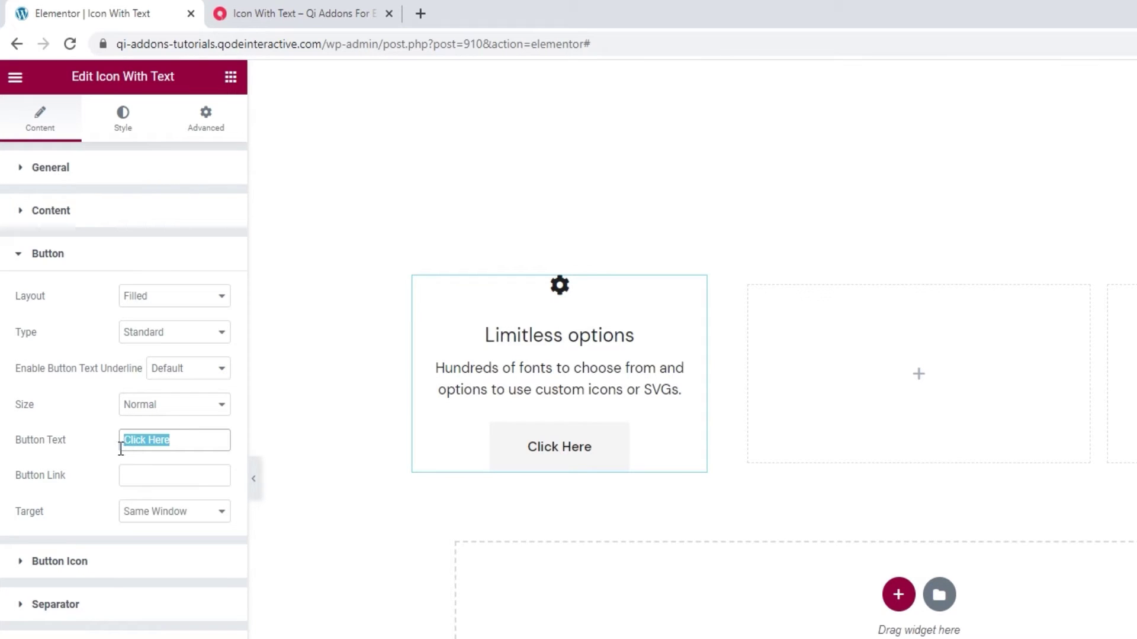
left_click(147, 475)
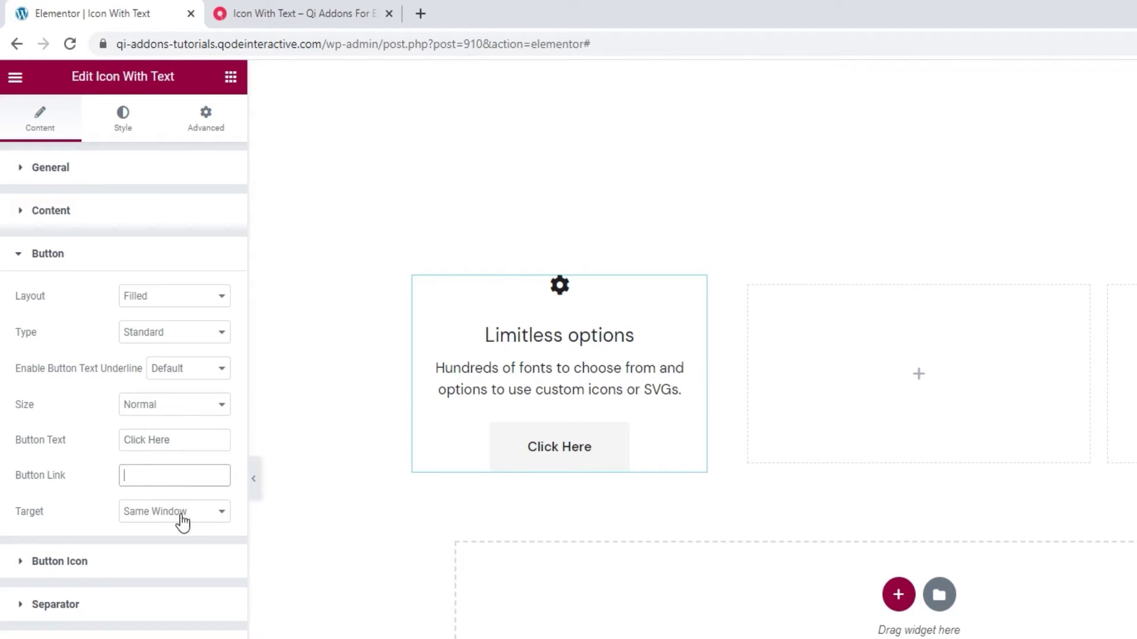
left_click(203, 513)
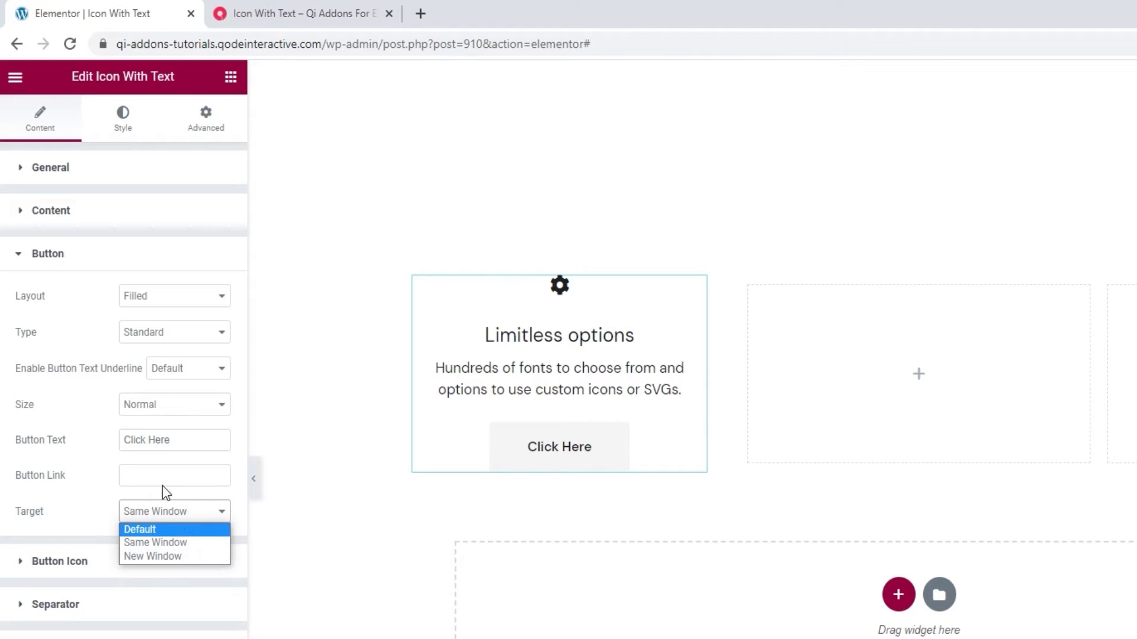
left_click(105, 472)
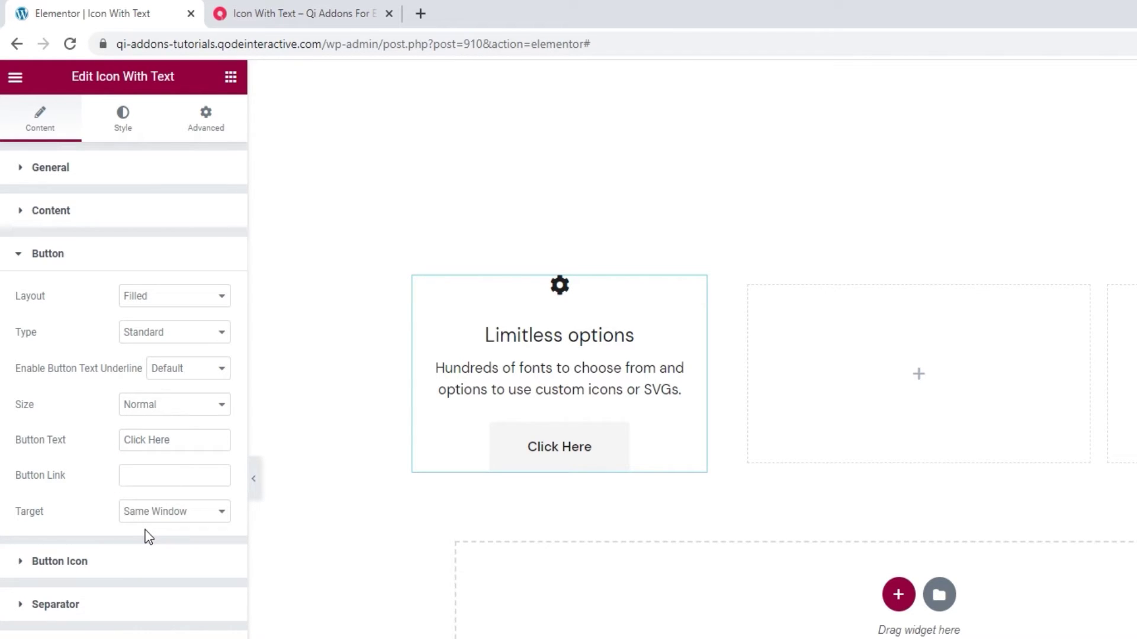
left_click(160, 554)
mouse_move(157, 436)
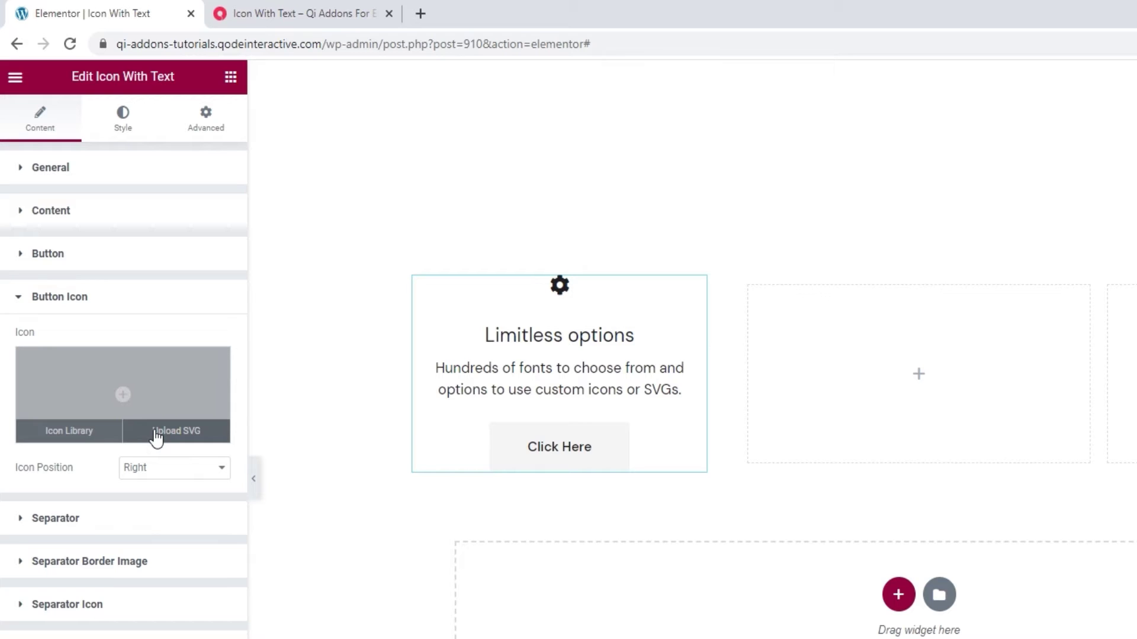
left_click(175, 472)
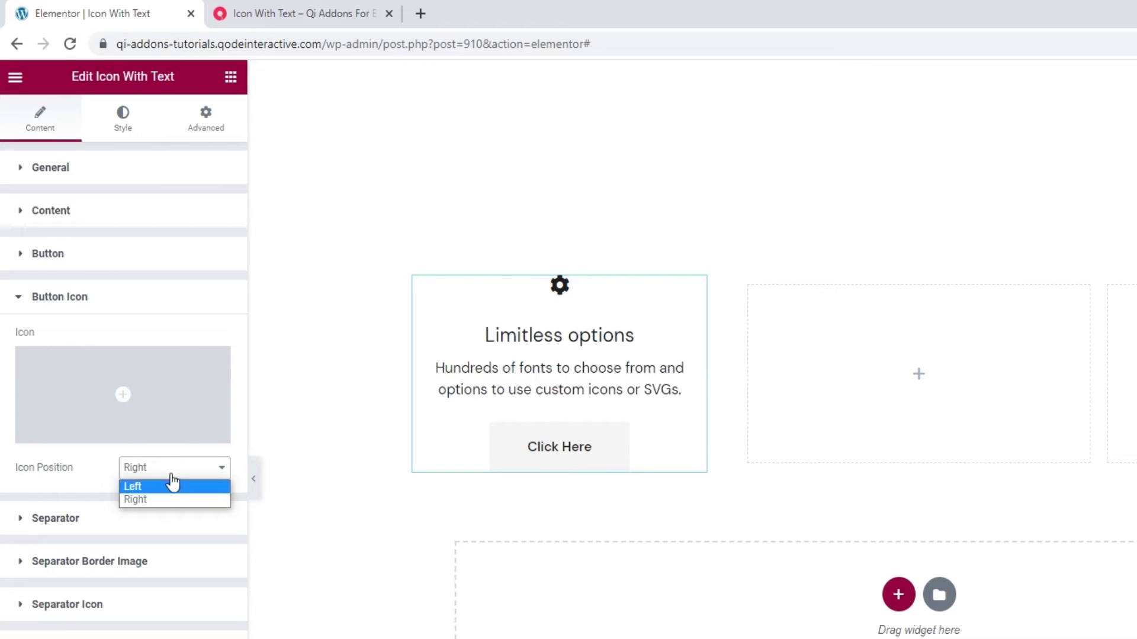
Delete the 'Click Here' button text so the button disappears
left_click(139, 270)
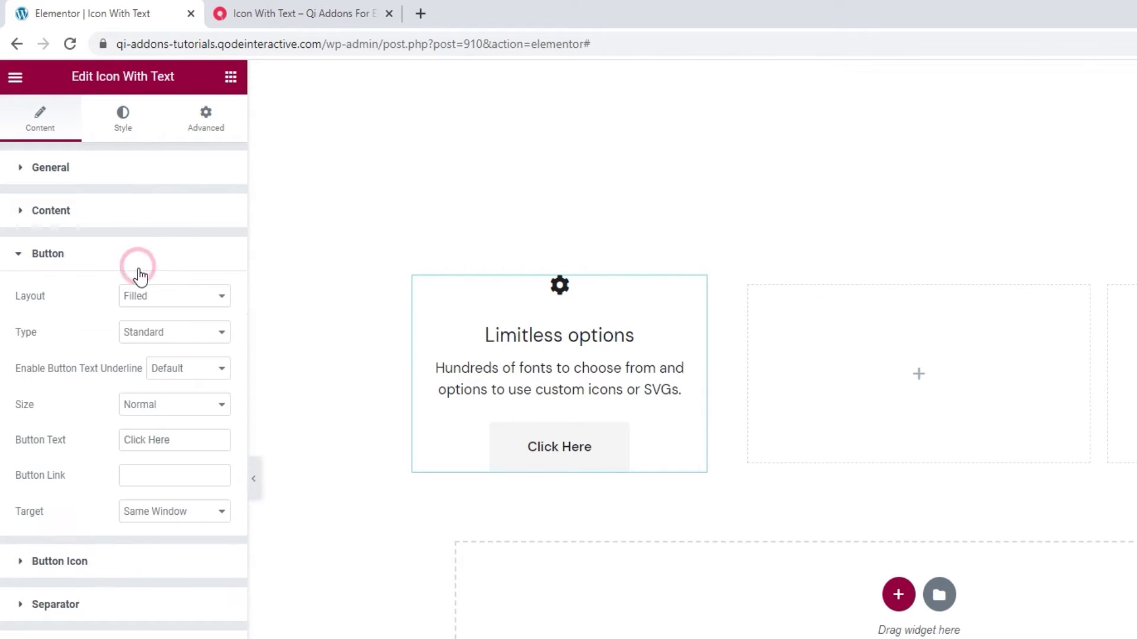
left_click_drag(178, 439, 120, 447)
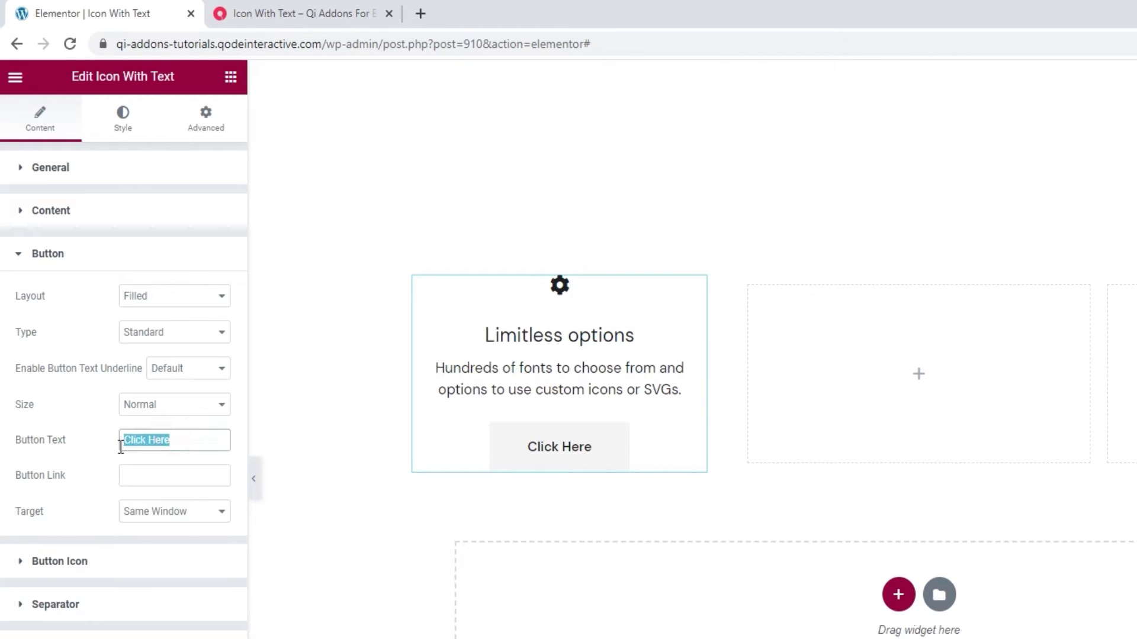
key("BackSpace")
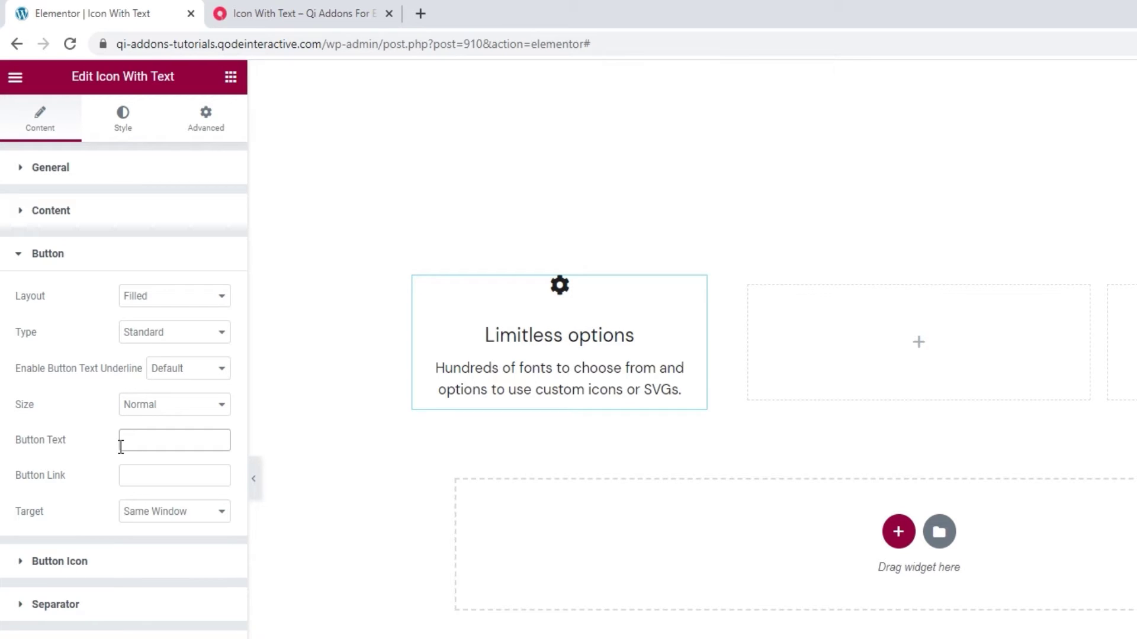
left_click(133, 261)
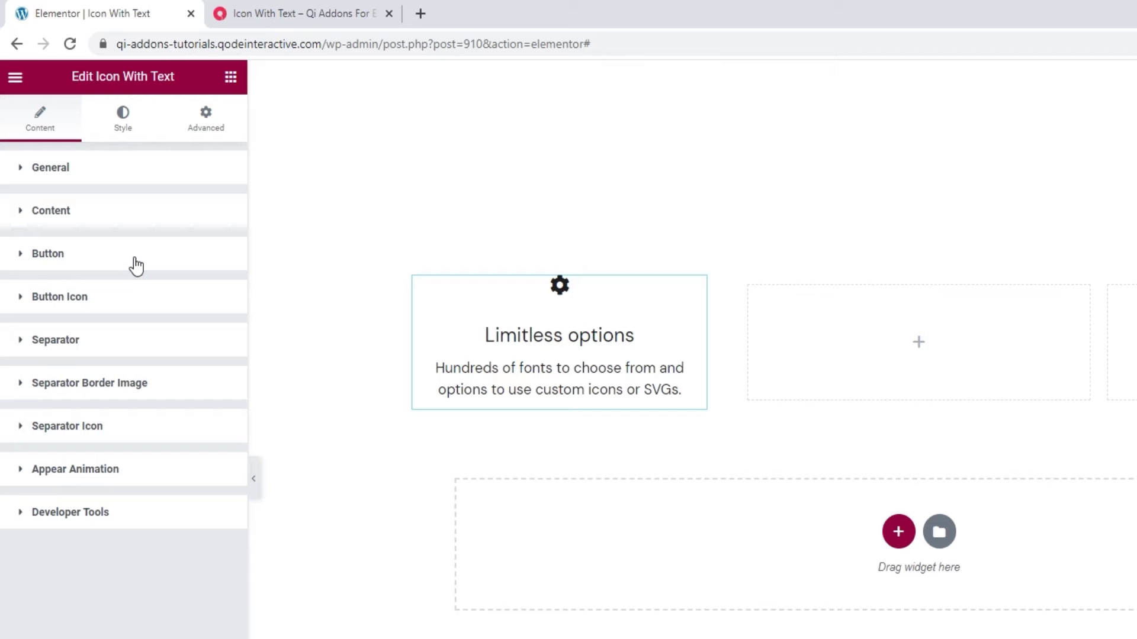
Keep separator Layout Standard and Position Default, expanding Separator Border Image and Separator Icon
left_click(146, 334)
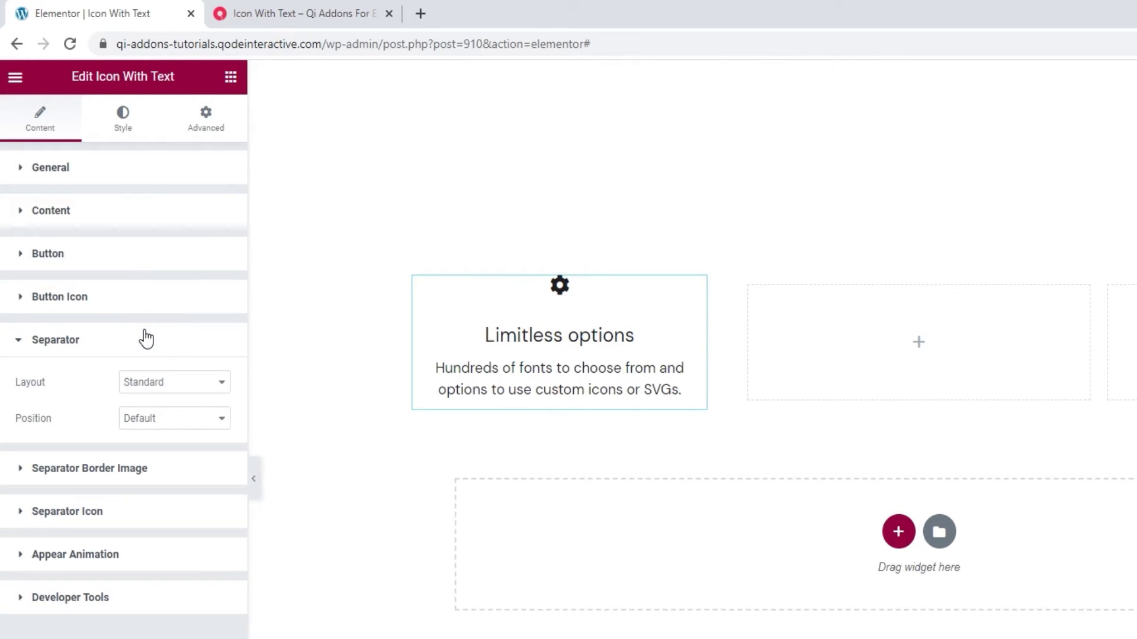
left_click(185, 385)
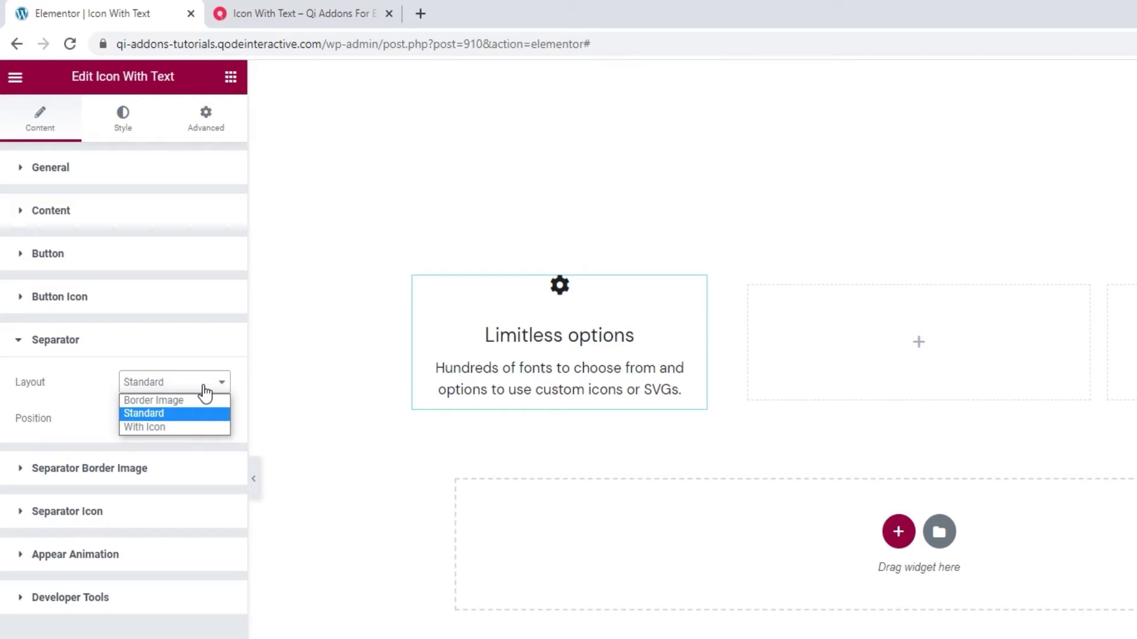
left_click(203, 386)
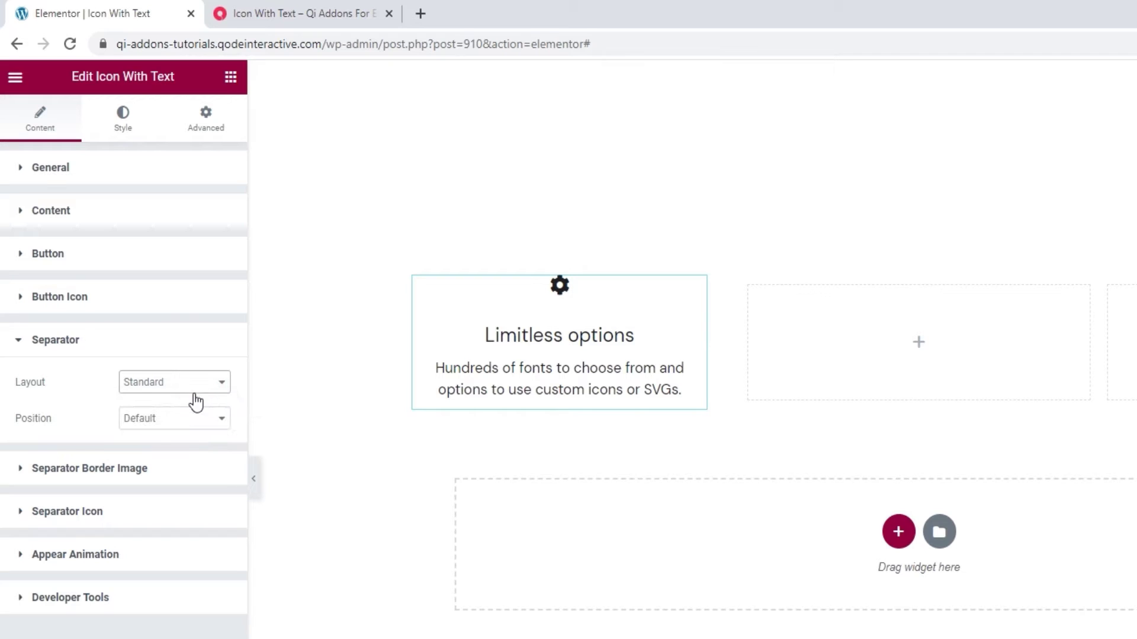
left_click(193, 411)
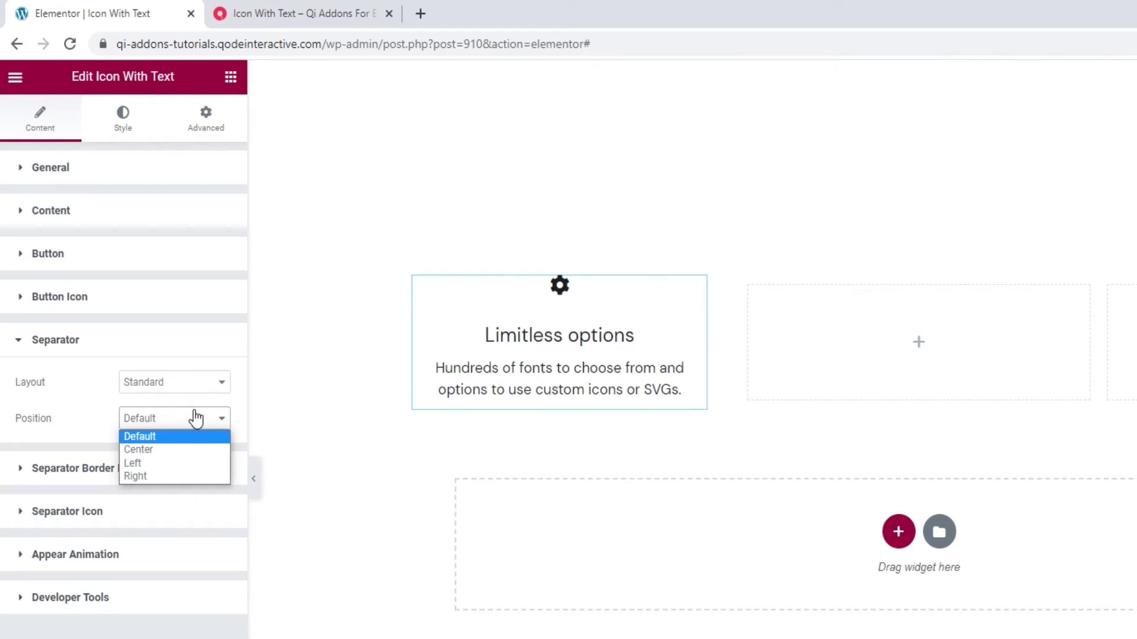
left_click(196, 418)
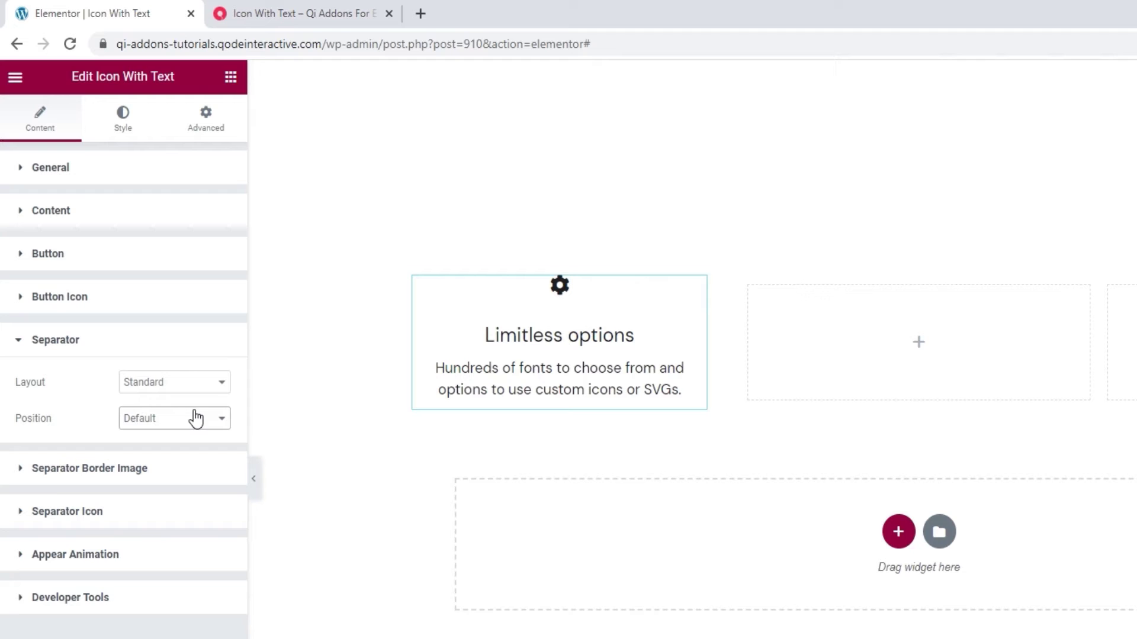
left_click(178, 469)
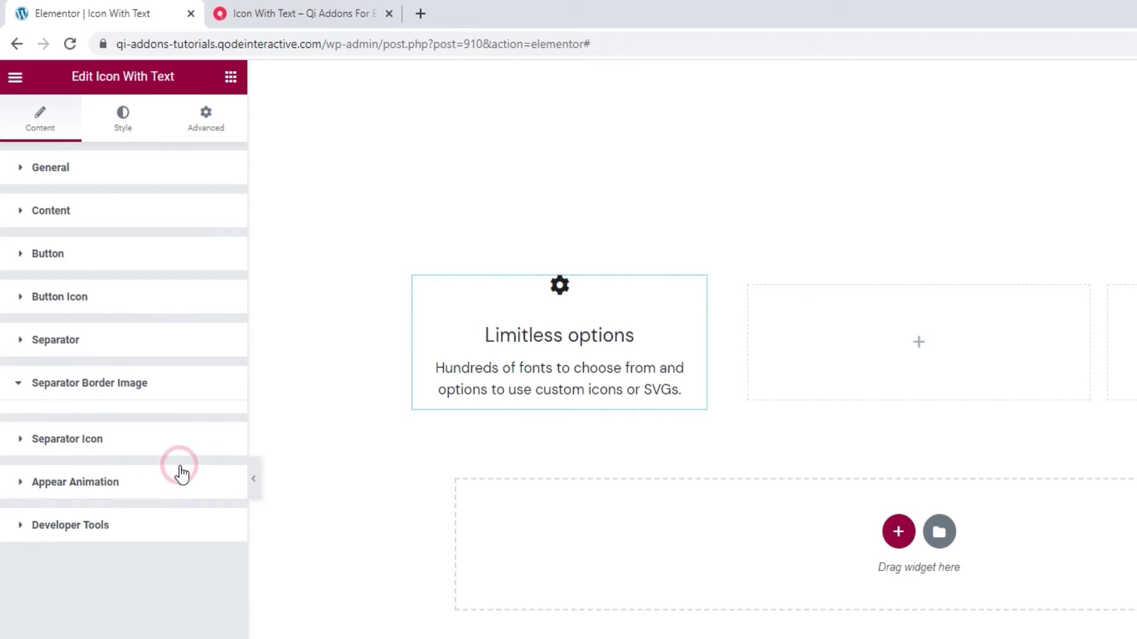
left_click(163, 441)
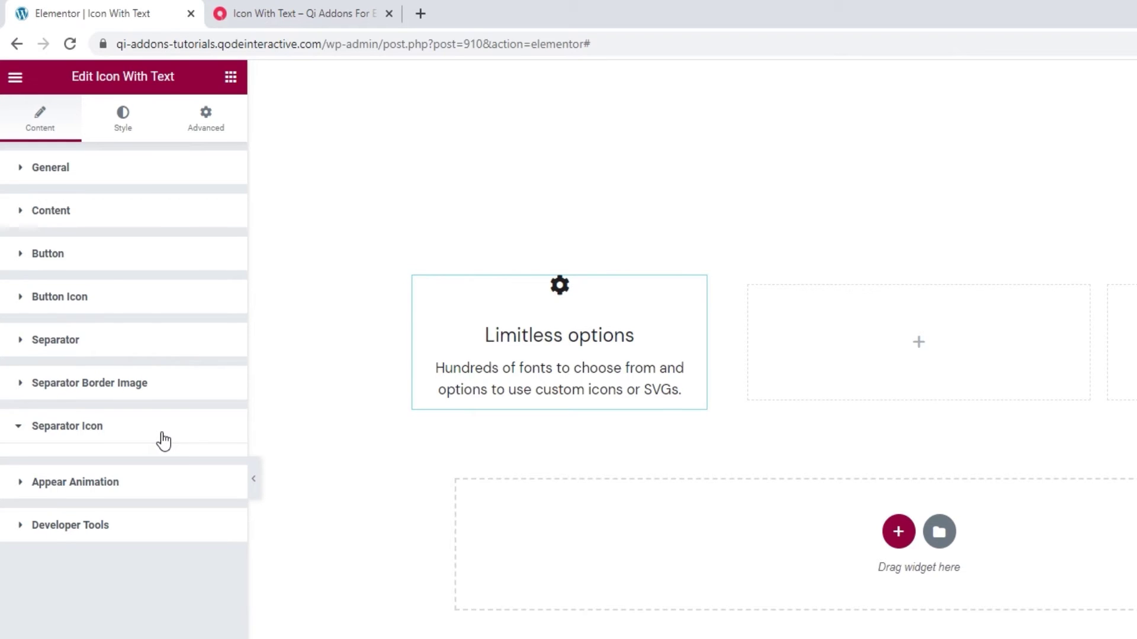
Preview From Bottom, From Top, From Left, From Right and Fade In appear animations
left_click(139, 375)
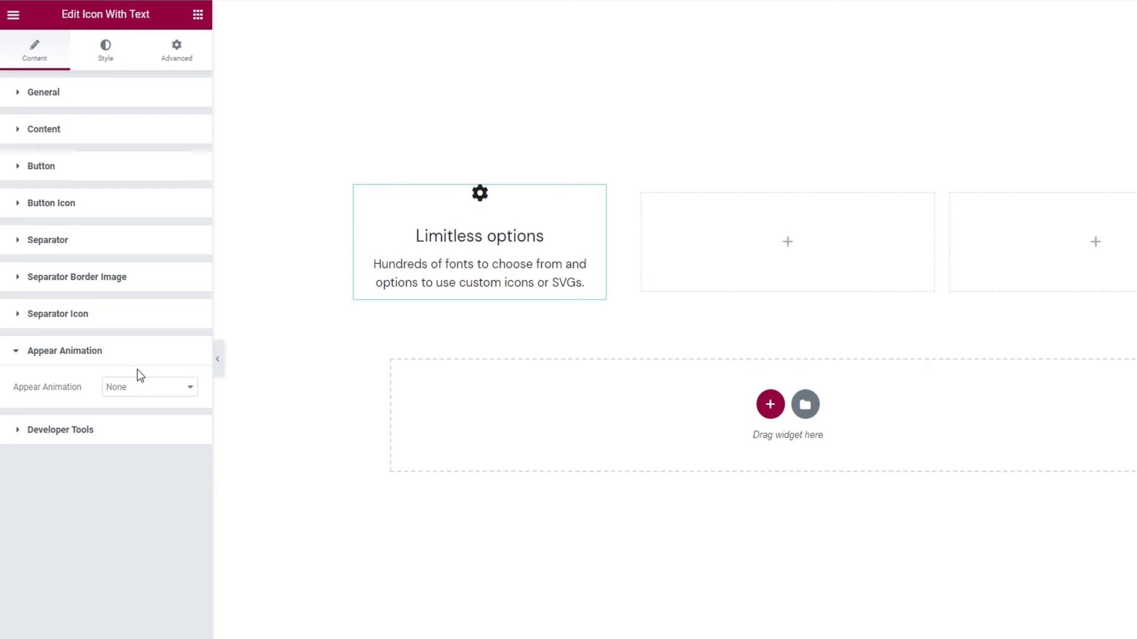
left_click(145, 387)
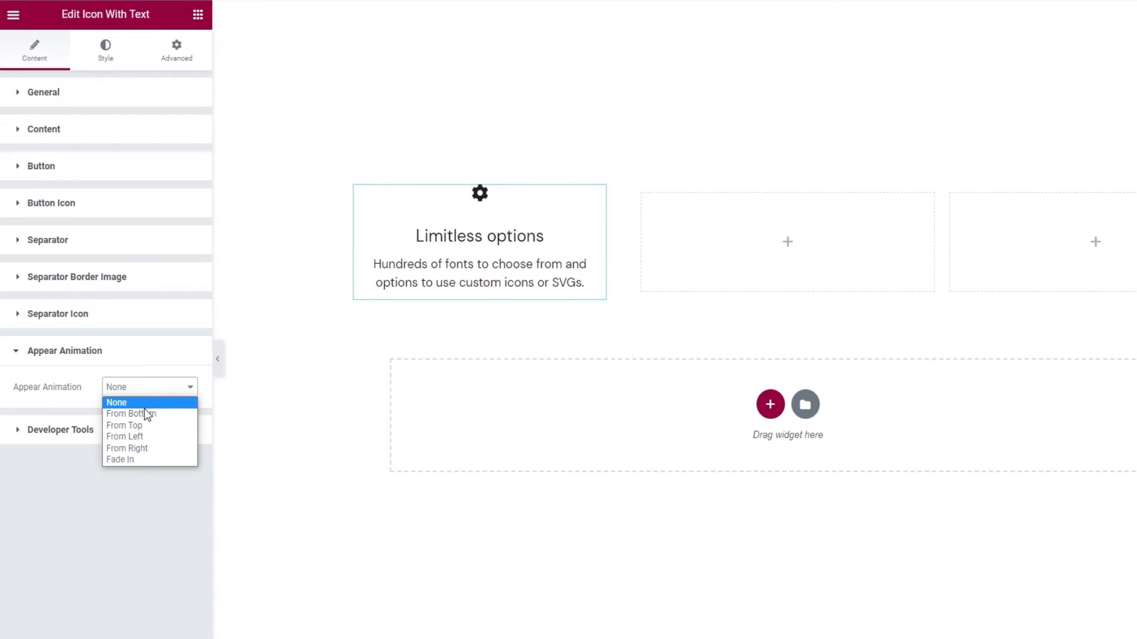
left_click(145, 413)
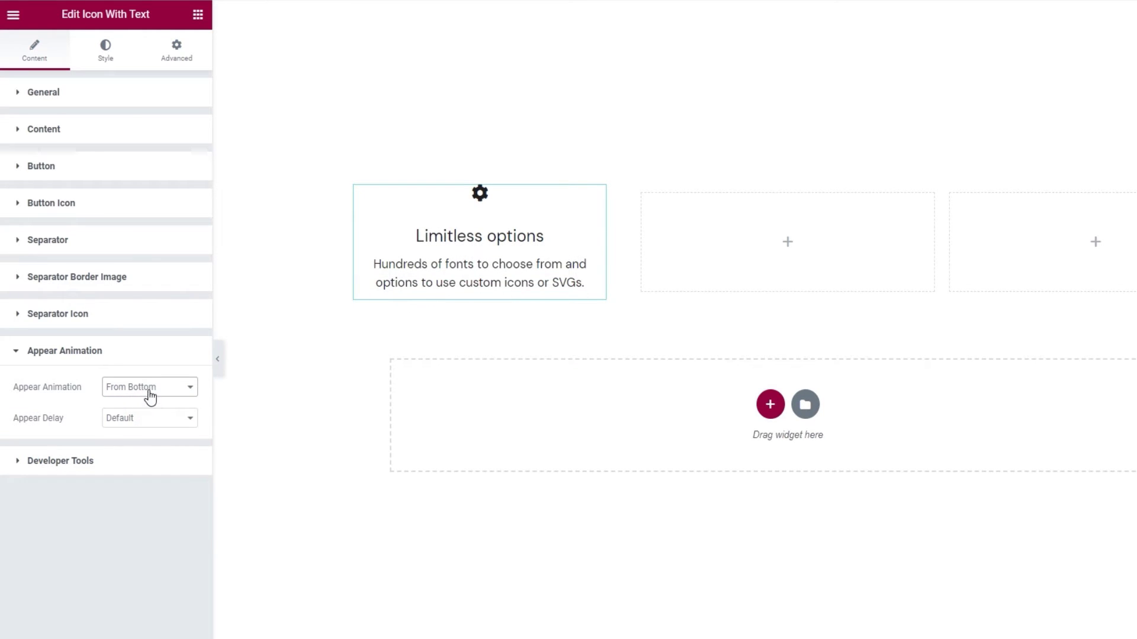
left_click(147, 392)
left_click(151, 423)
left_click(149, 388)
left_click(145, 437)
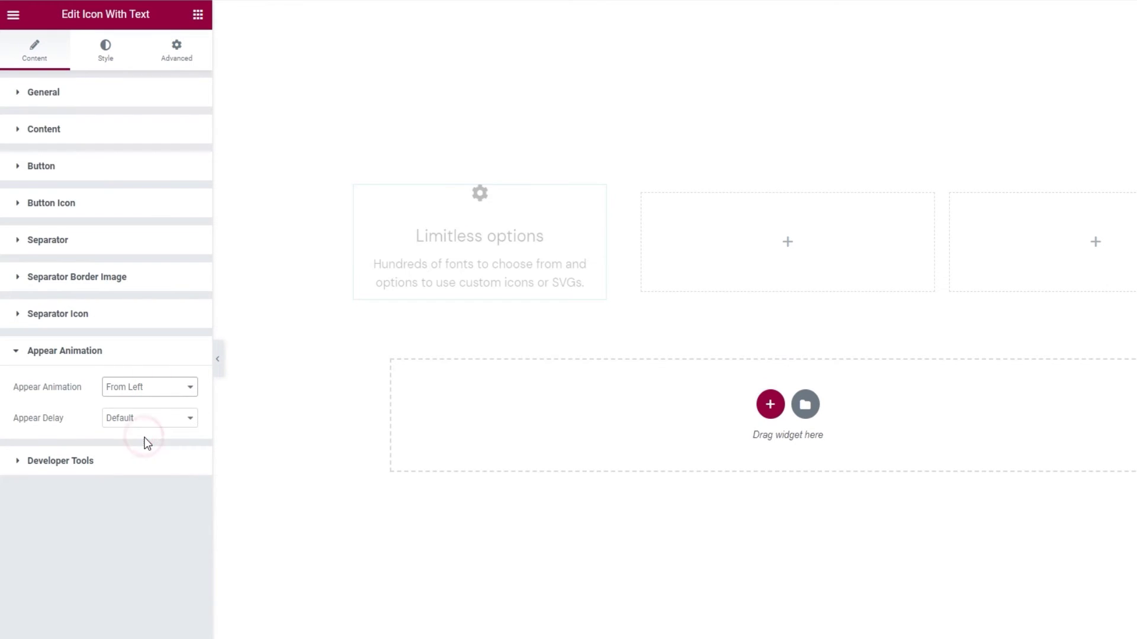
left_click(146, 392)
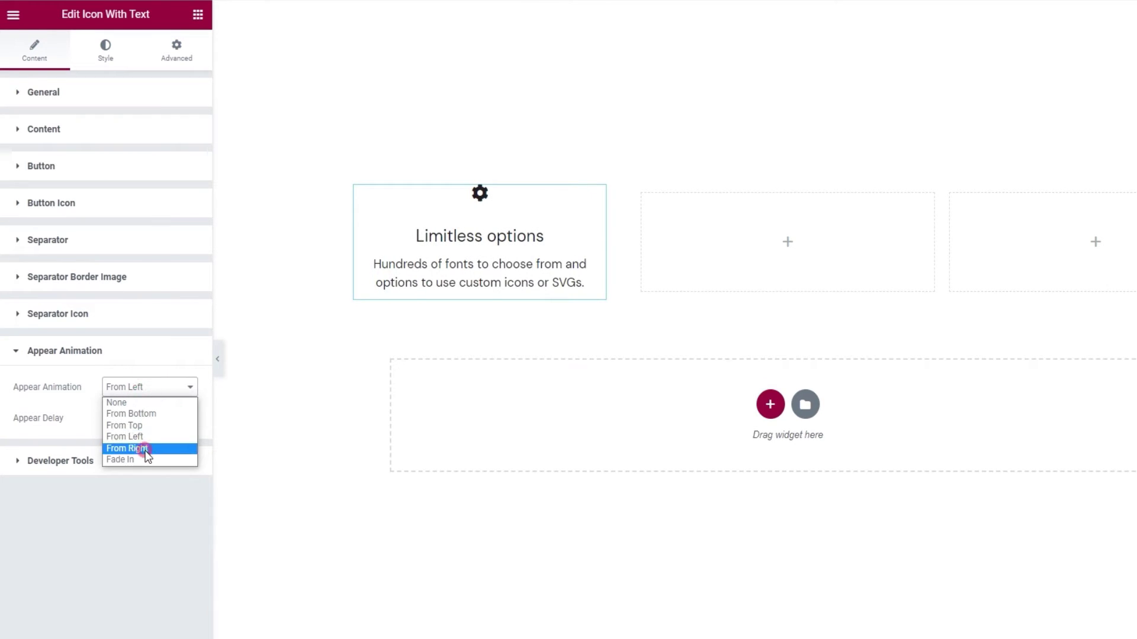
left_click(147, 449)
left_click(165, 392)
left_click(148, 460)
left_click(161, 391)
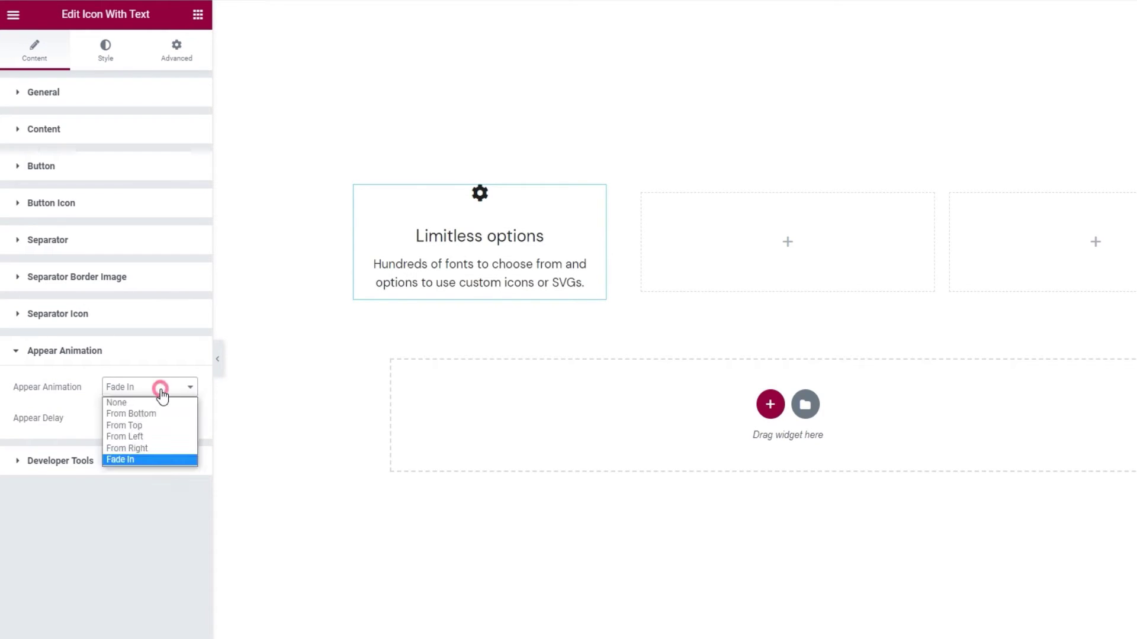
left_click(165, 415)
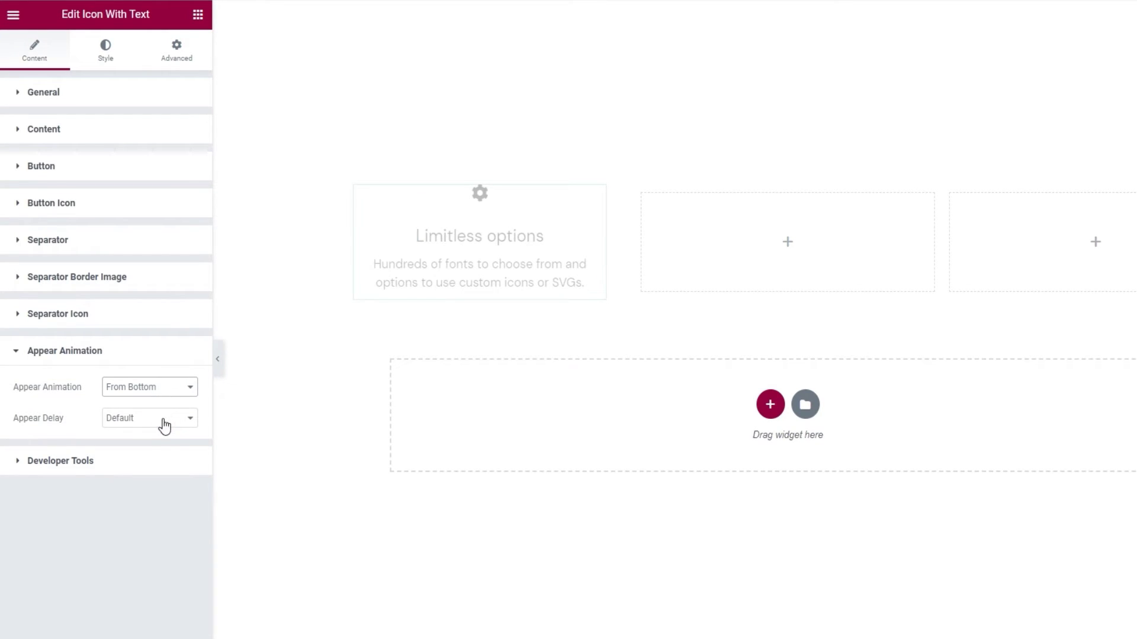
Set the appear delay to 500 ms and switch Appear Animation to None
left_click(165, 421)
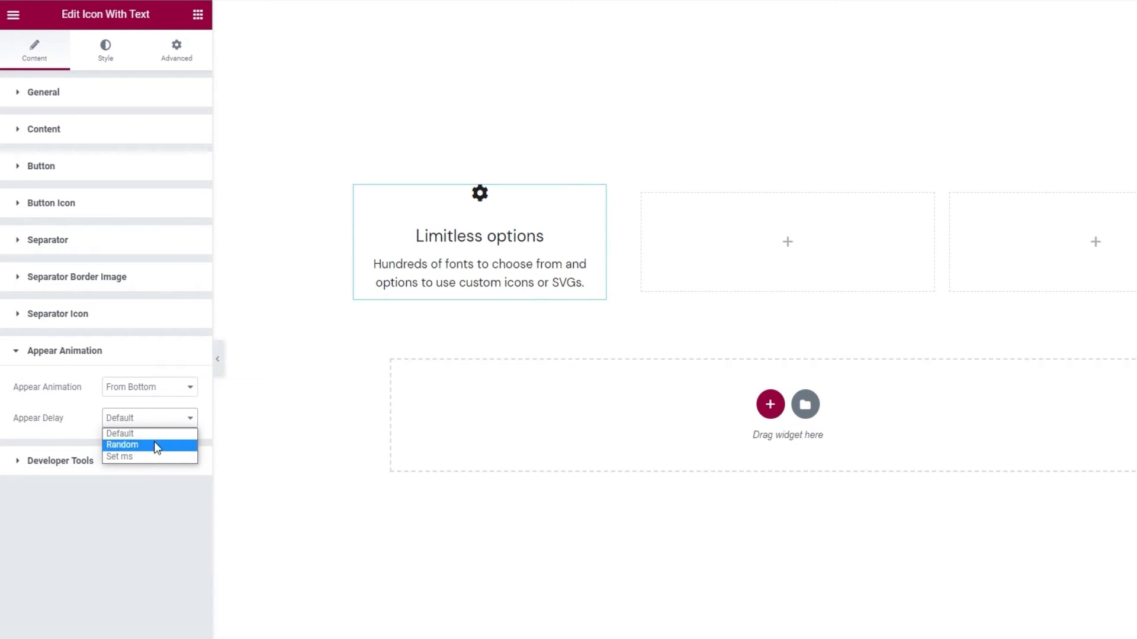
left_click(154, 443)
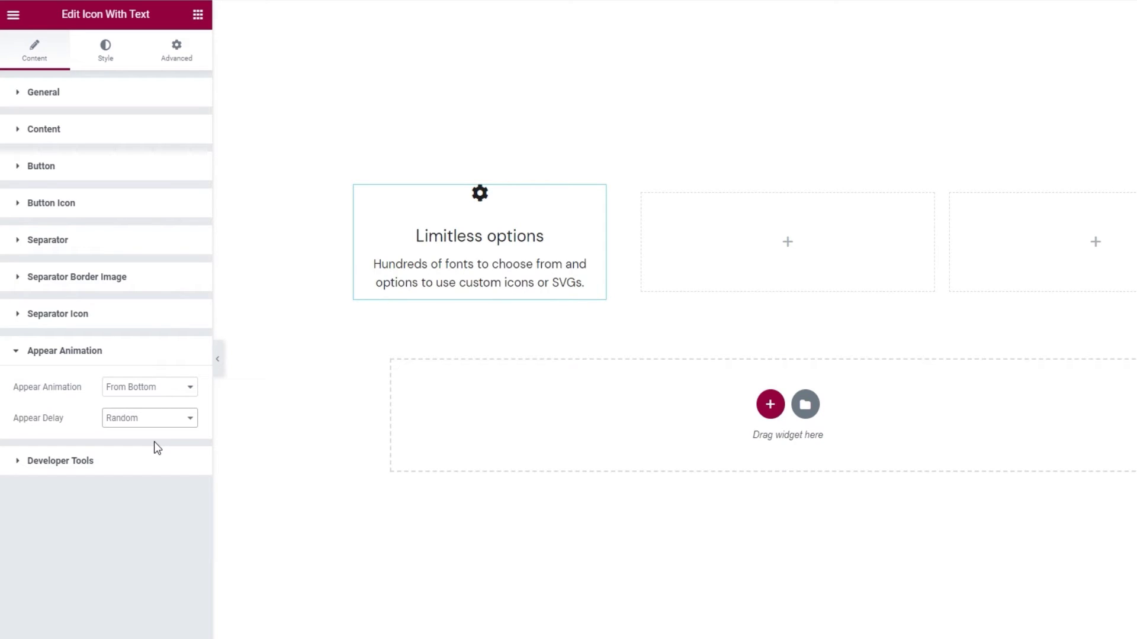
left_click(152, 421)
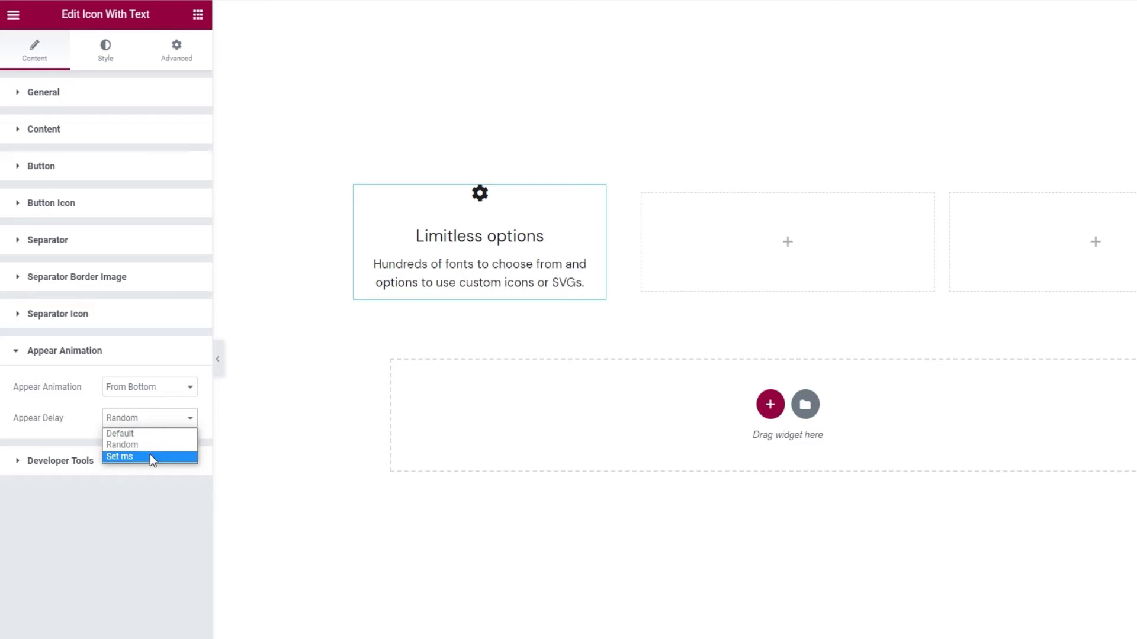
left_click(150, 454)
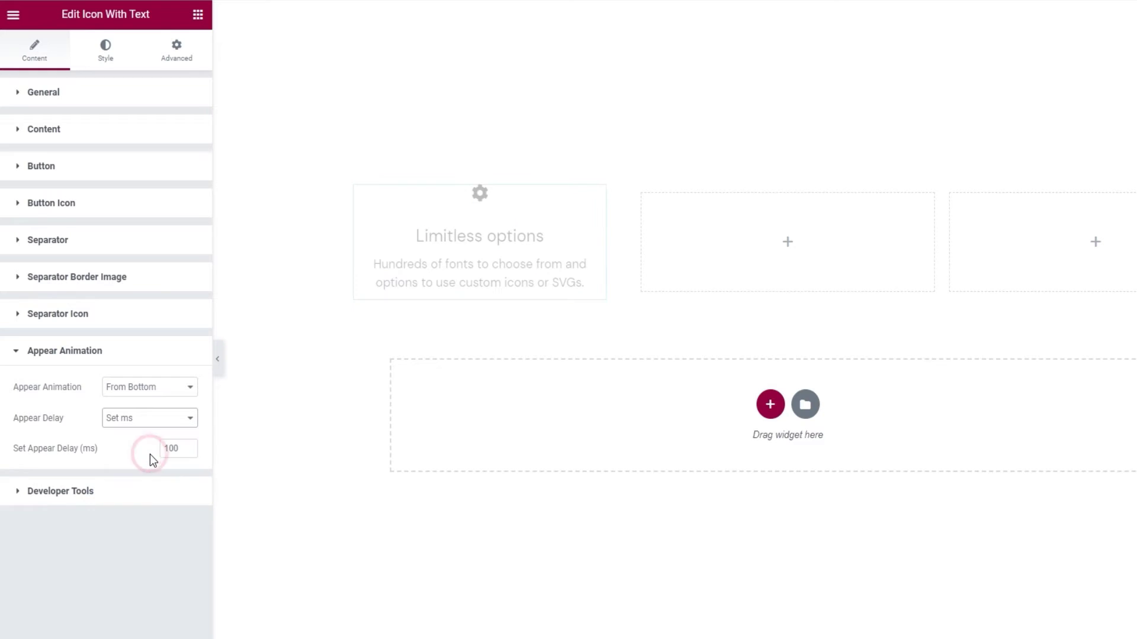
left_click(181, 448)
left_click_drag(180, 449, 158, 452)
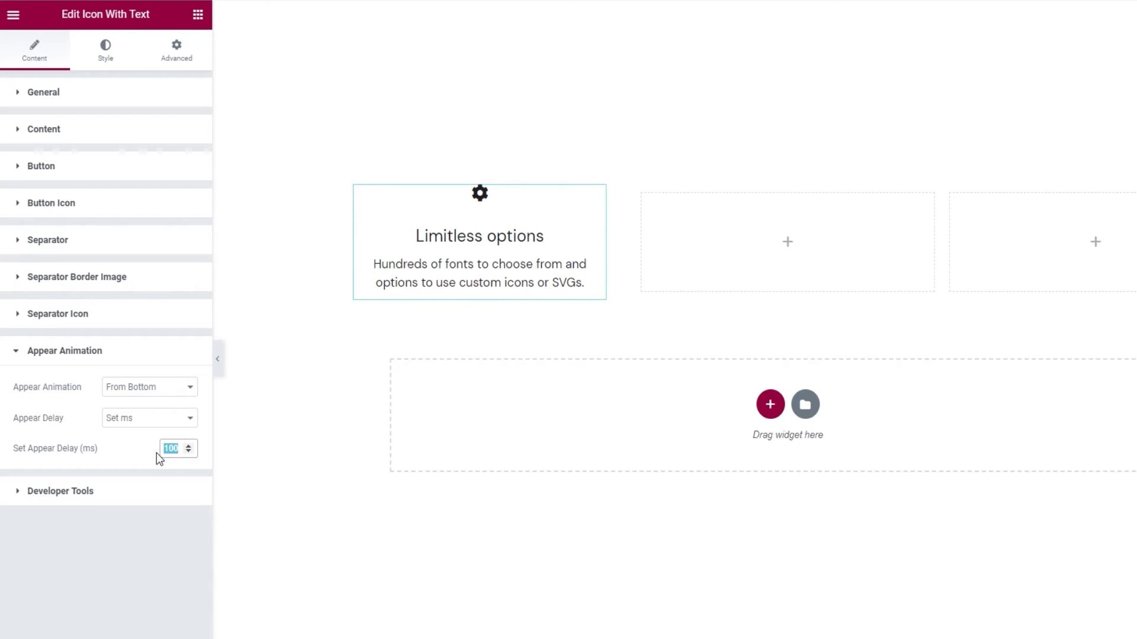
type("500")
left_click(152, 386)
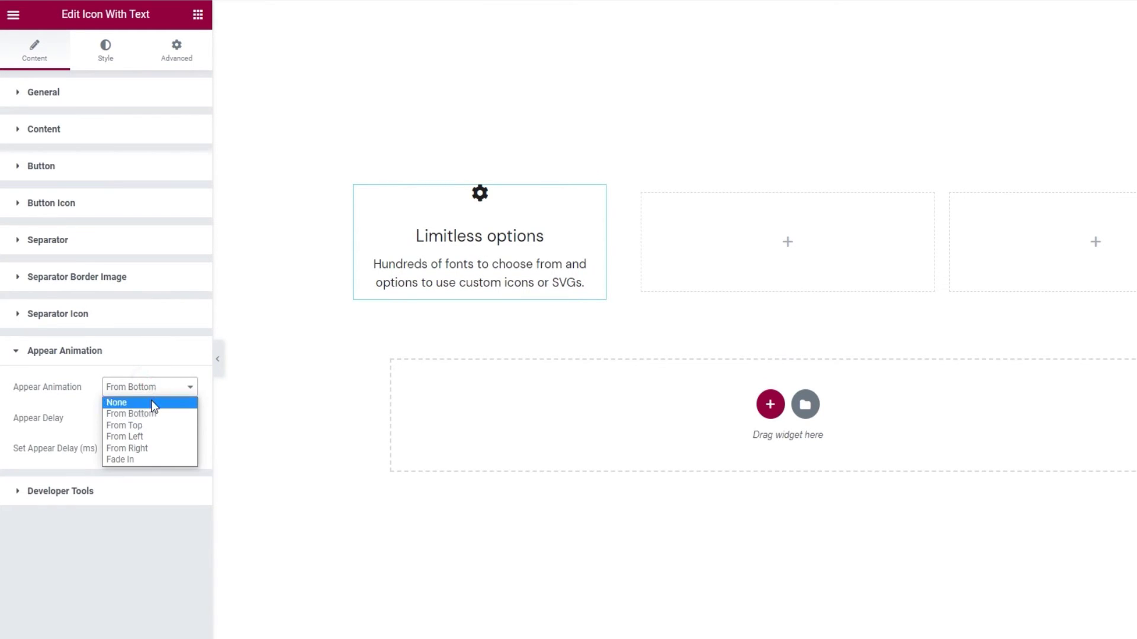
left_click(152, 402)
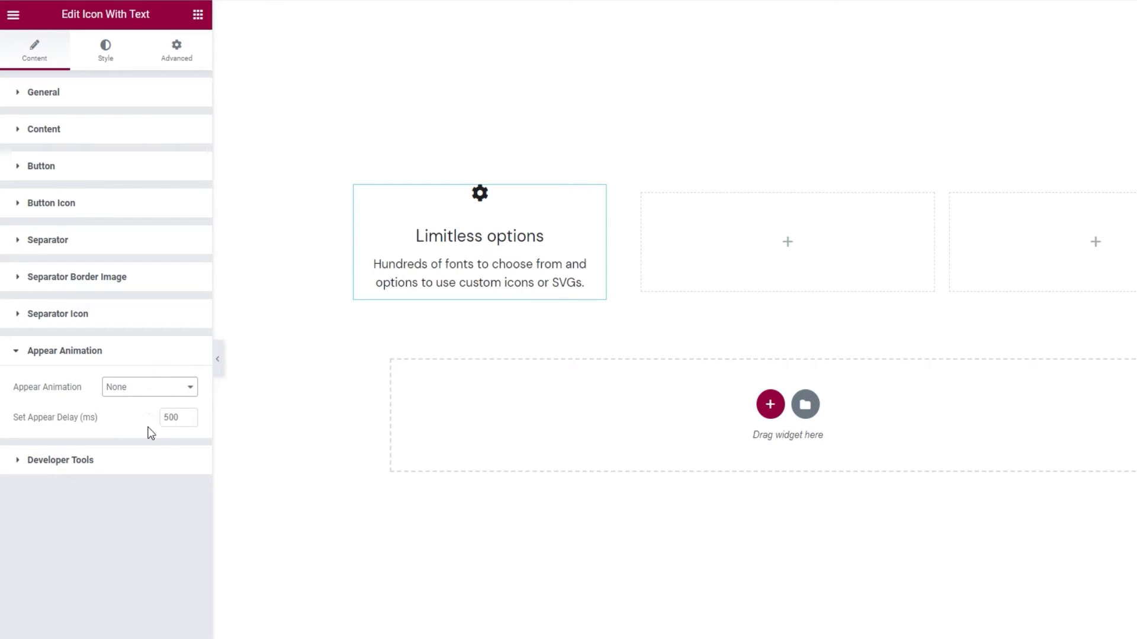
In Developer Tools, set Show Shortcode Snippet to Yes, then back to No
left_click(135, 459)
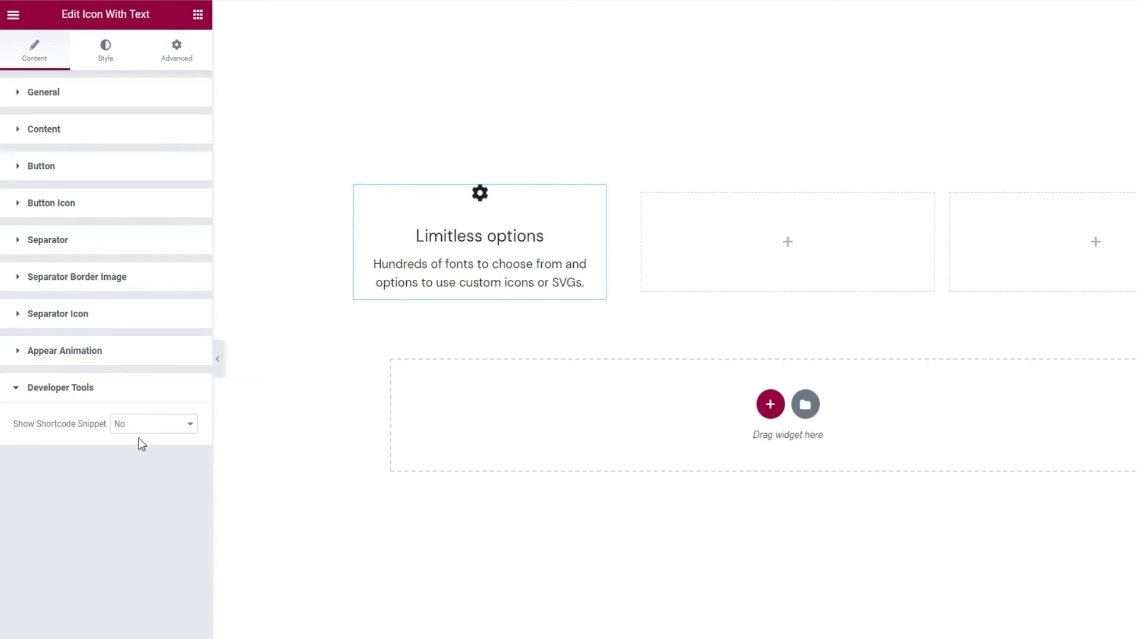
left_click(138, 425)
left_click(140, 449)
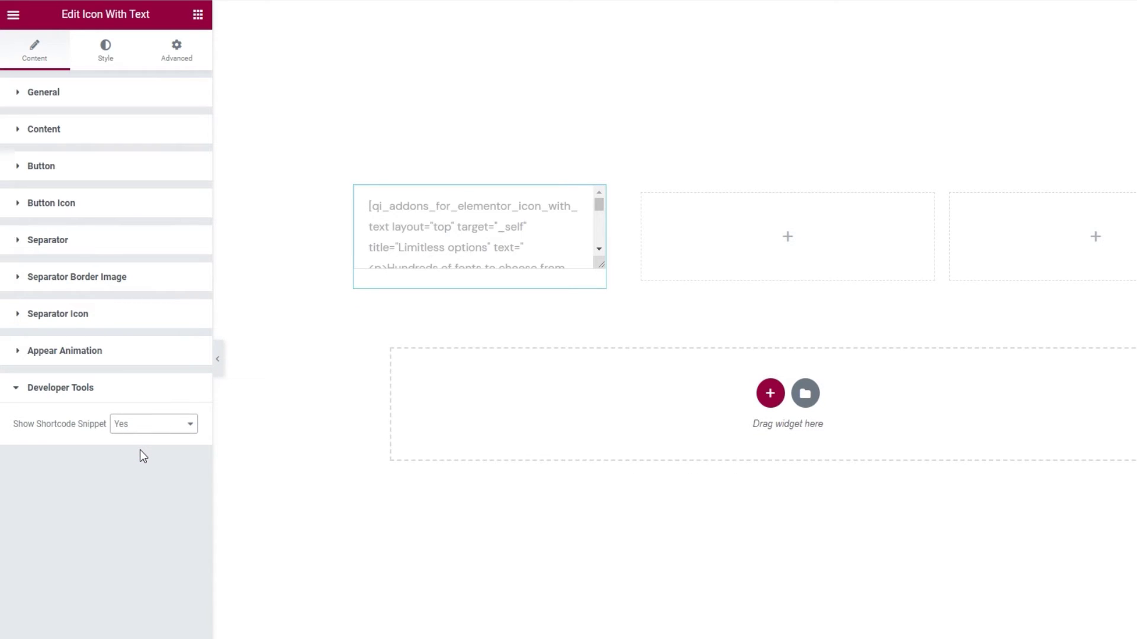
scroll(461, 240, "down", 5)
scroll(462, 242, "up", 5)
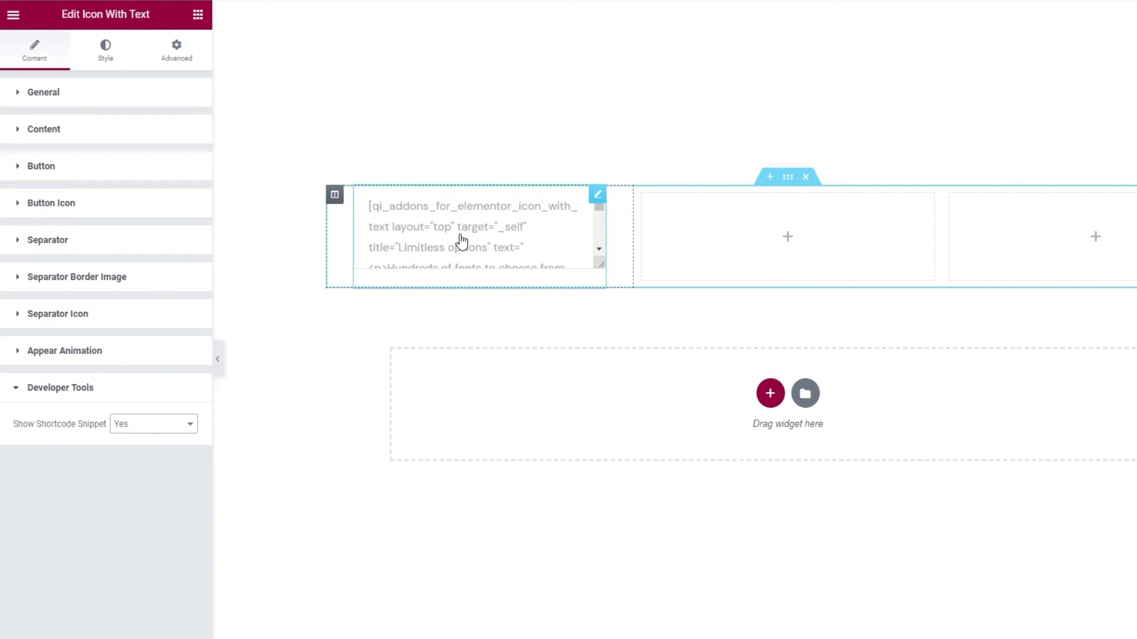
left_click(185, 423)
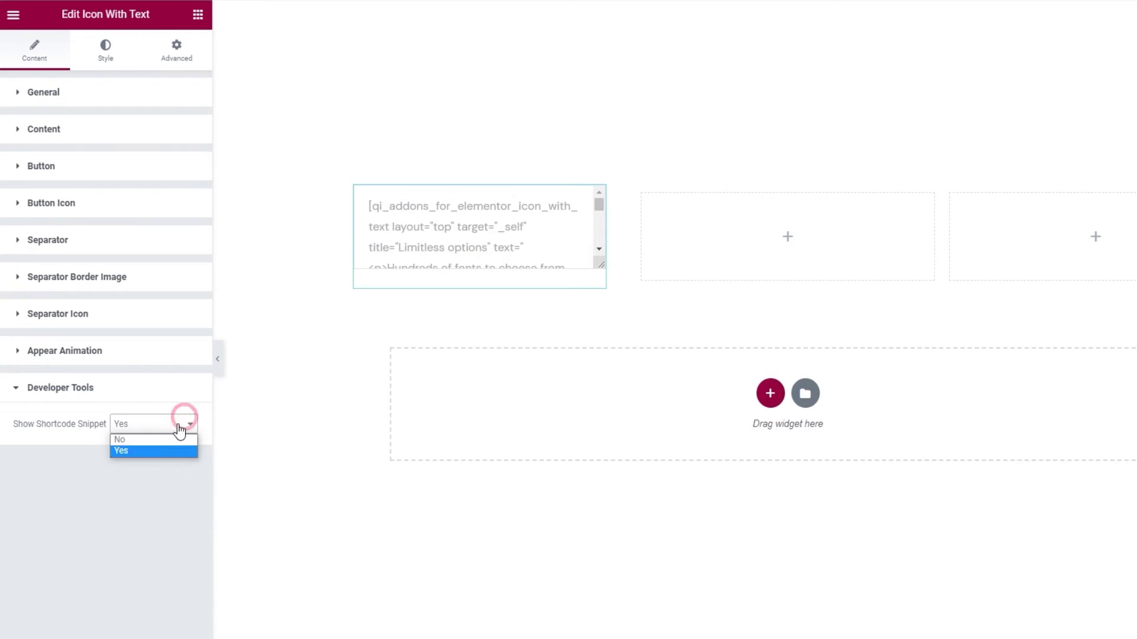
left_click(161, 438)
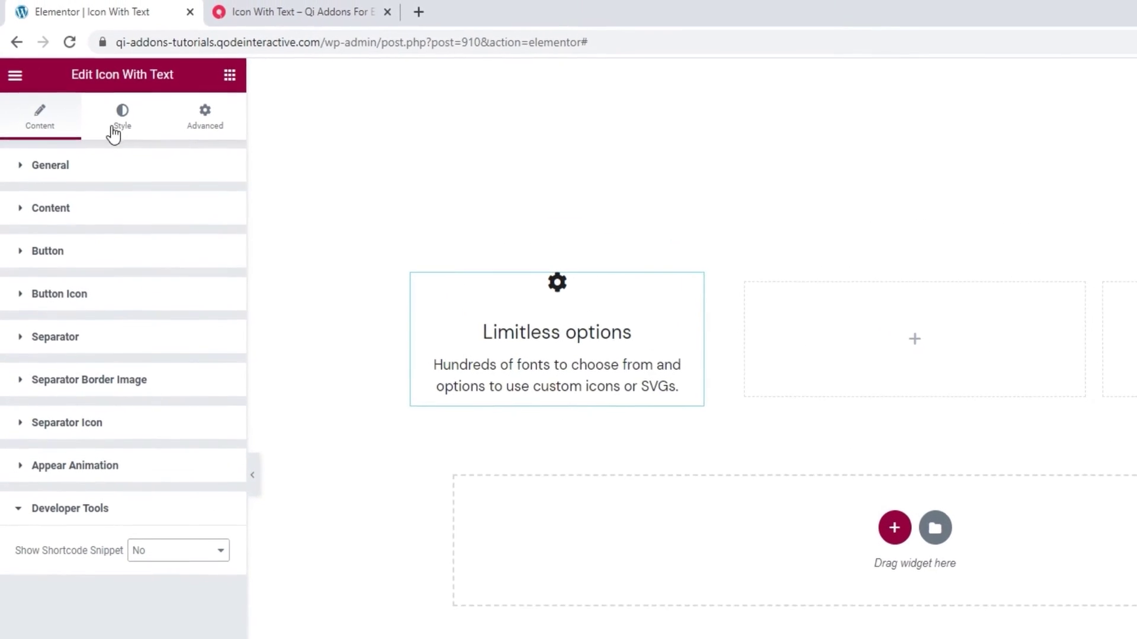
In the Style tab, change the Limitless options title tag from H4 to H5
left_click(122, 122)
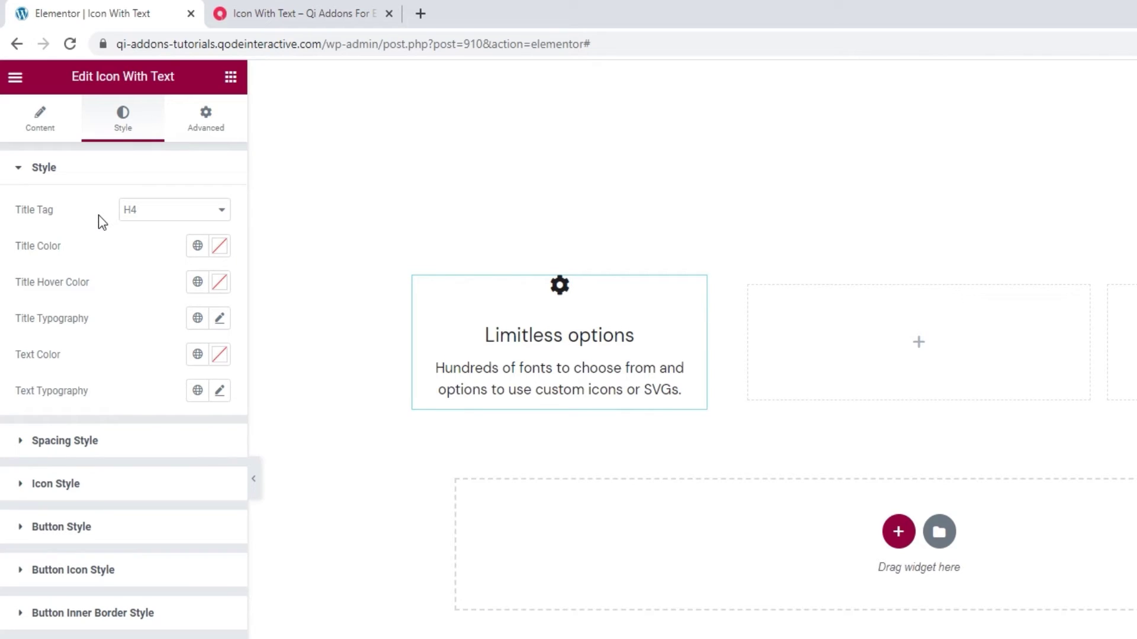
left_click(167, 215)
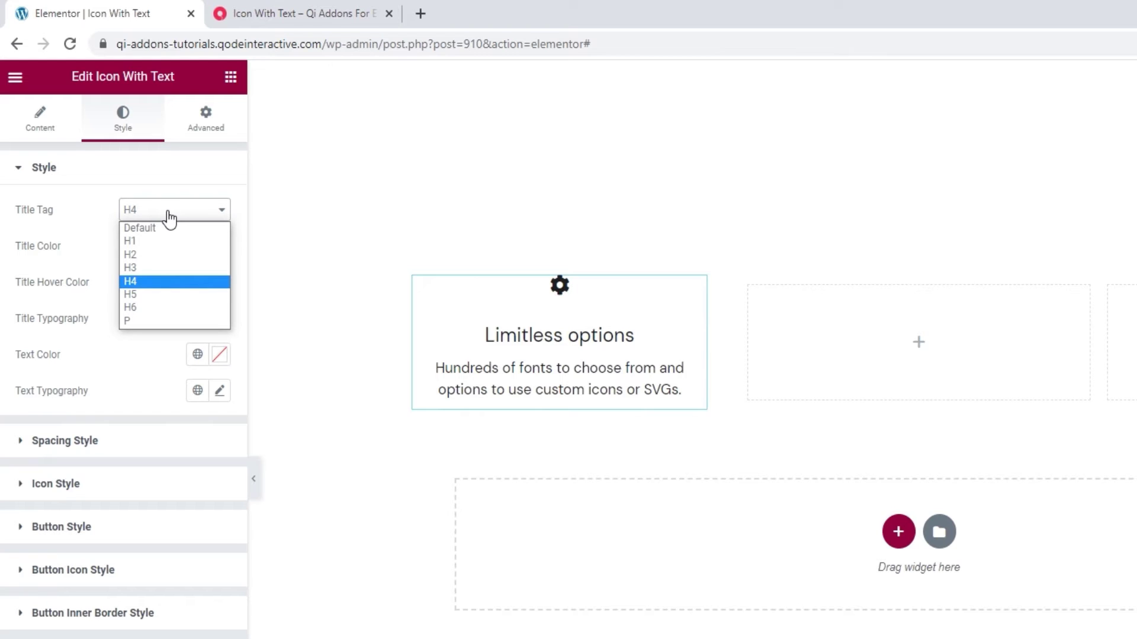
left_click(161, 292)
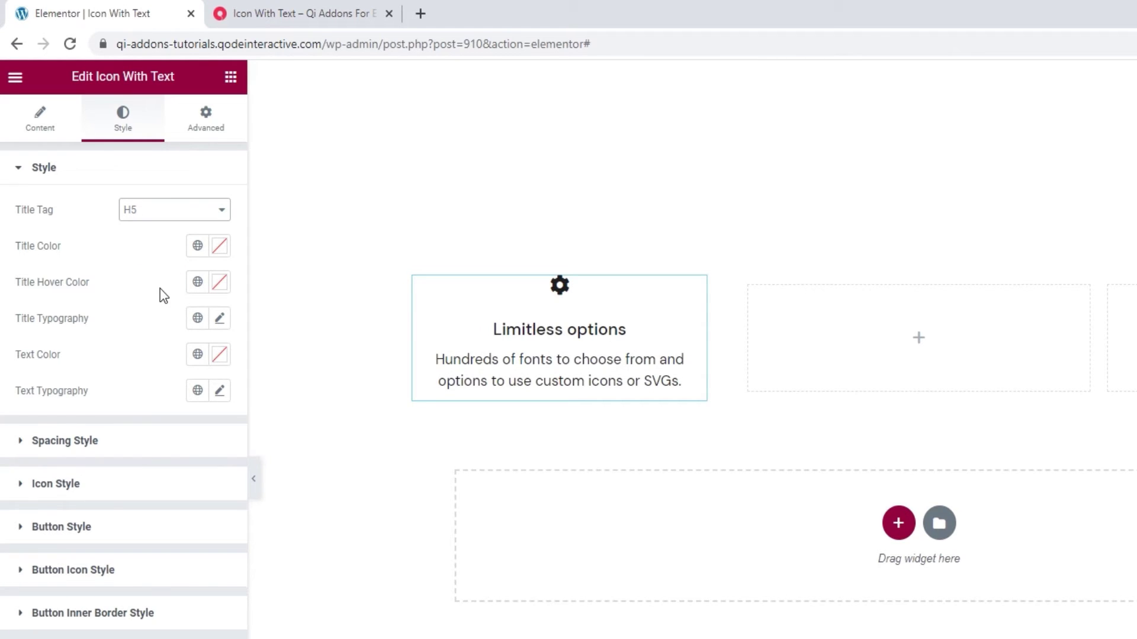
Set the title colour to black, hex #000000
left_click(217, 247)
left_click_drag(160, 332, 115, 336)
left_click_drag(85, 510, 41, 509)
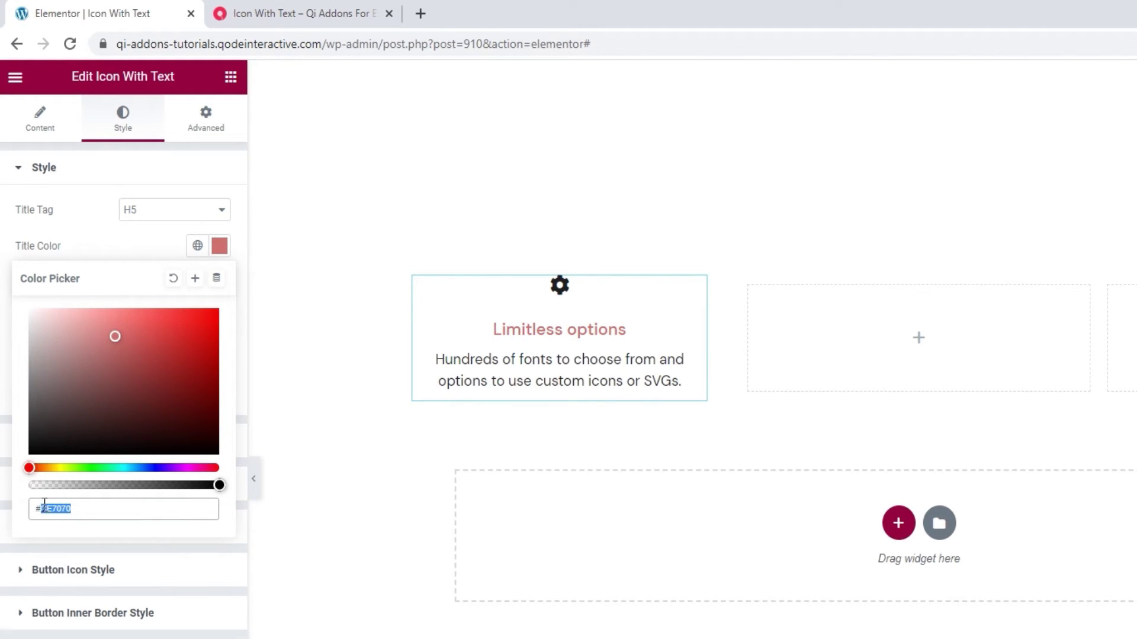
type("0000000")
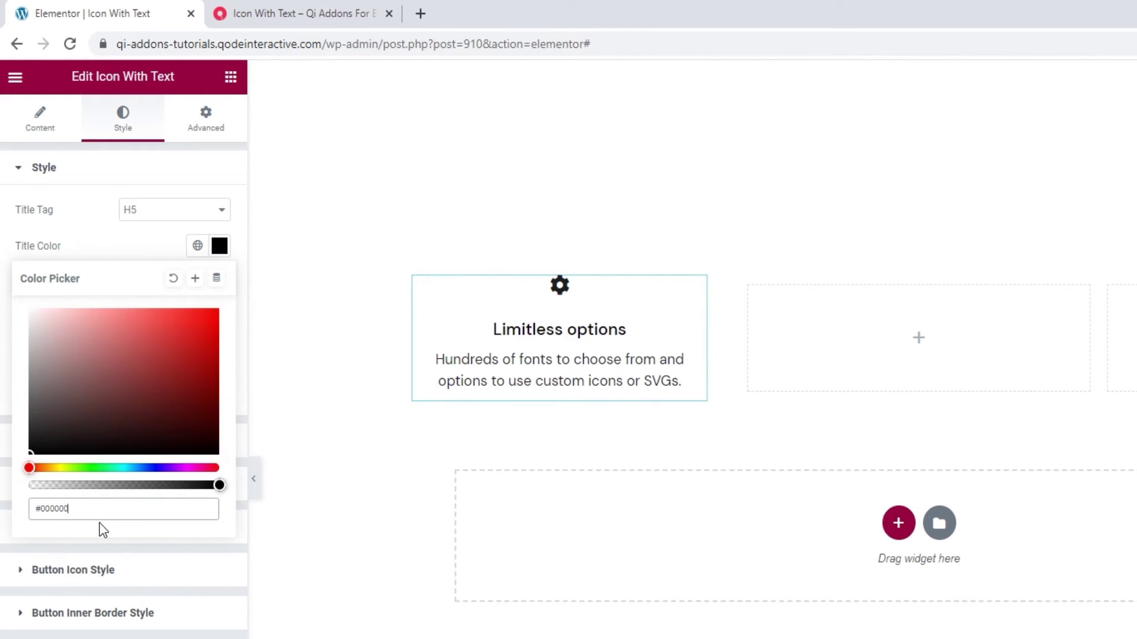
left_click(149, 240)
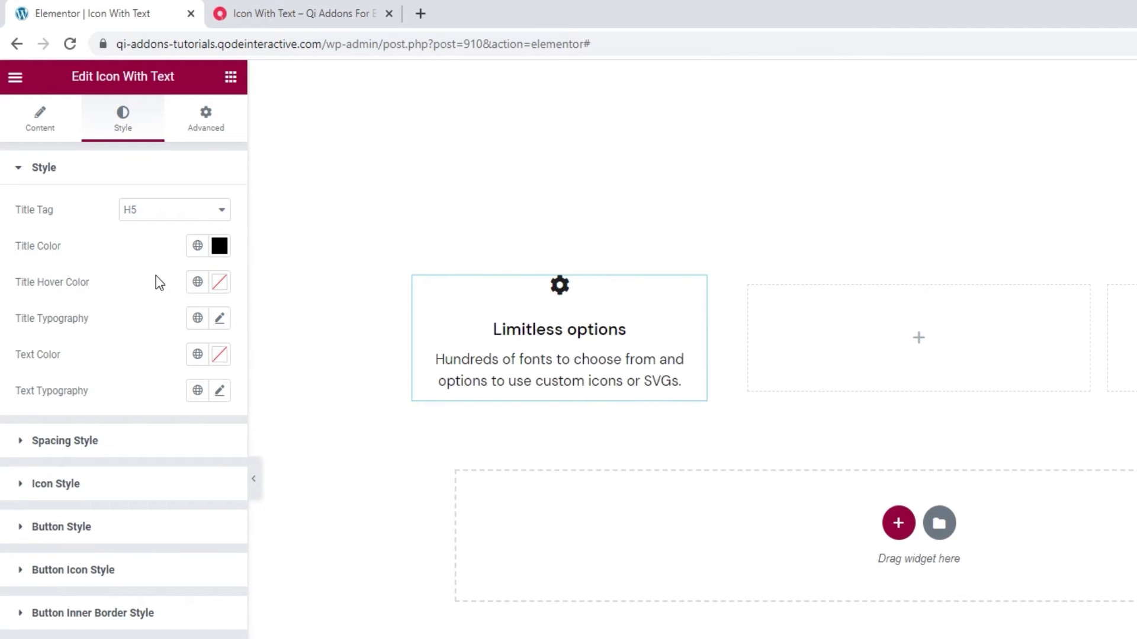
Leave the title hover colour unchanged and bring up the title typography settings
left_click(219, 283)
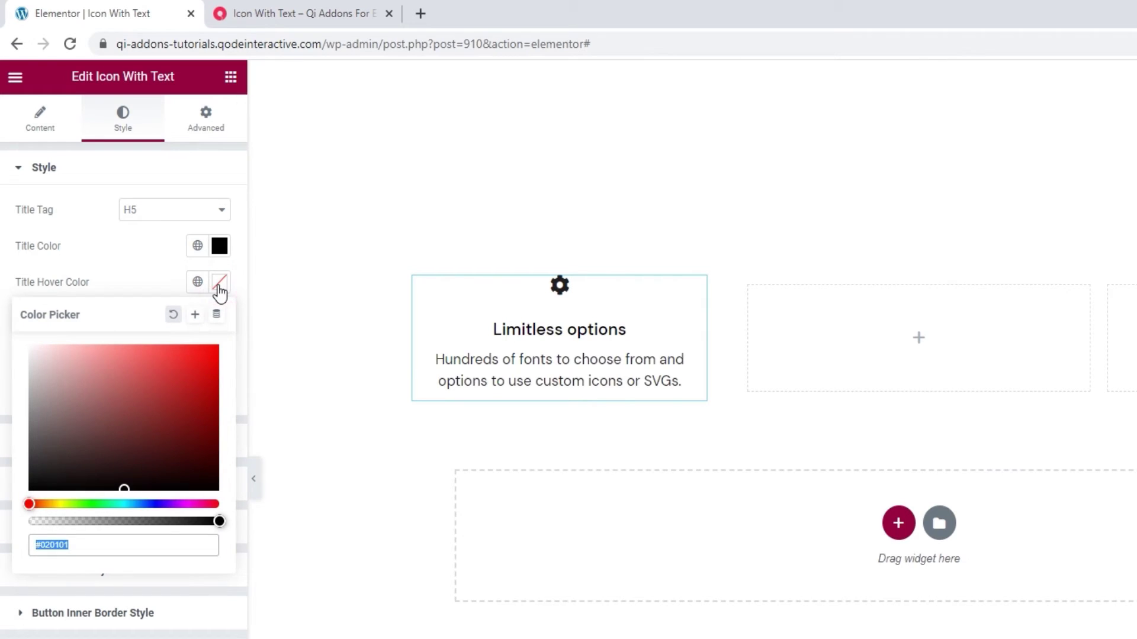
left_click(167, 281)
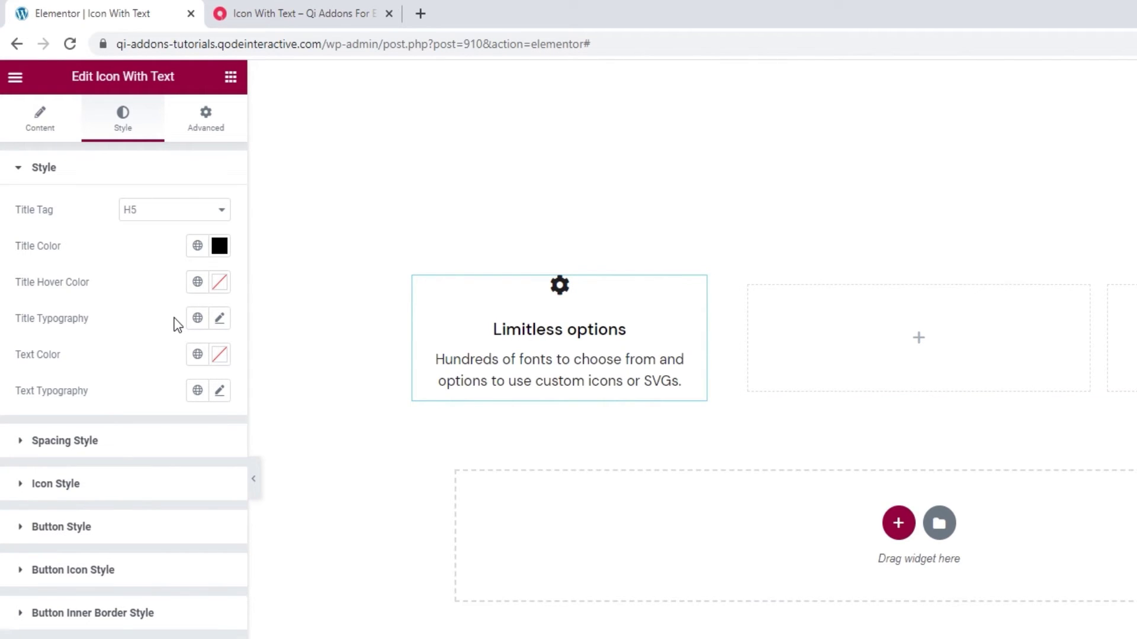
left_click(219, 318)
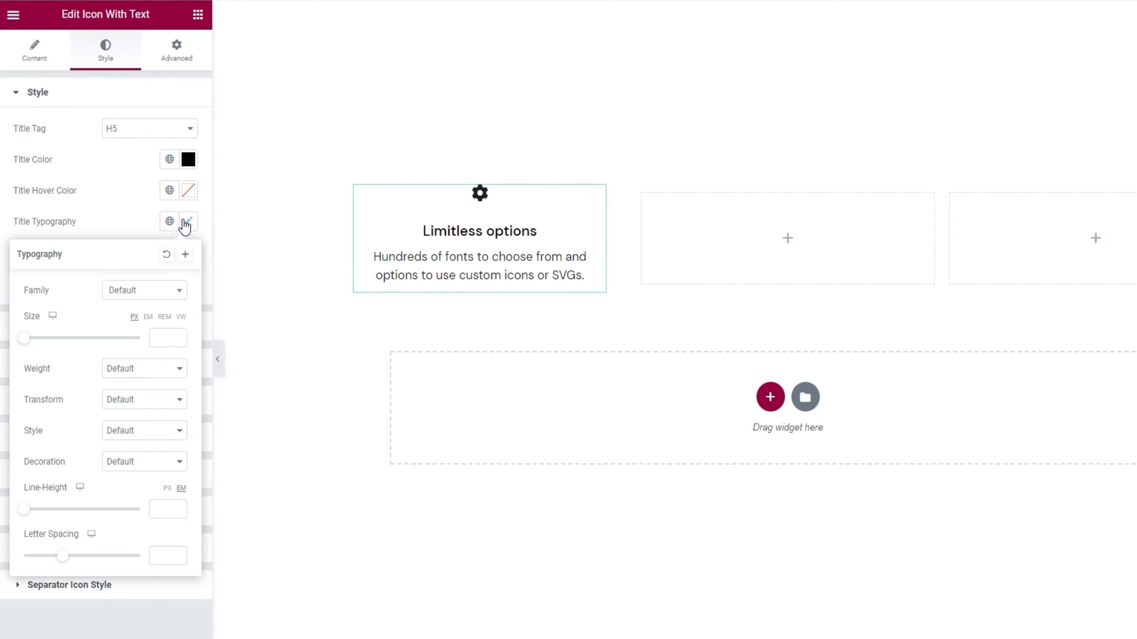
Keep the default font family and set the title font size to 21 px
left_click(145, 289)
scroll(160, 370, "down", 5)
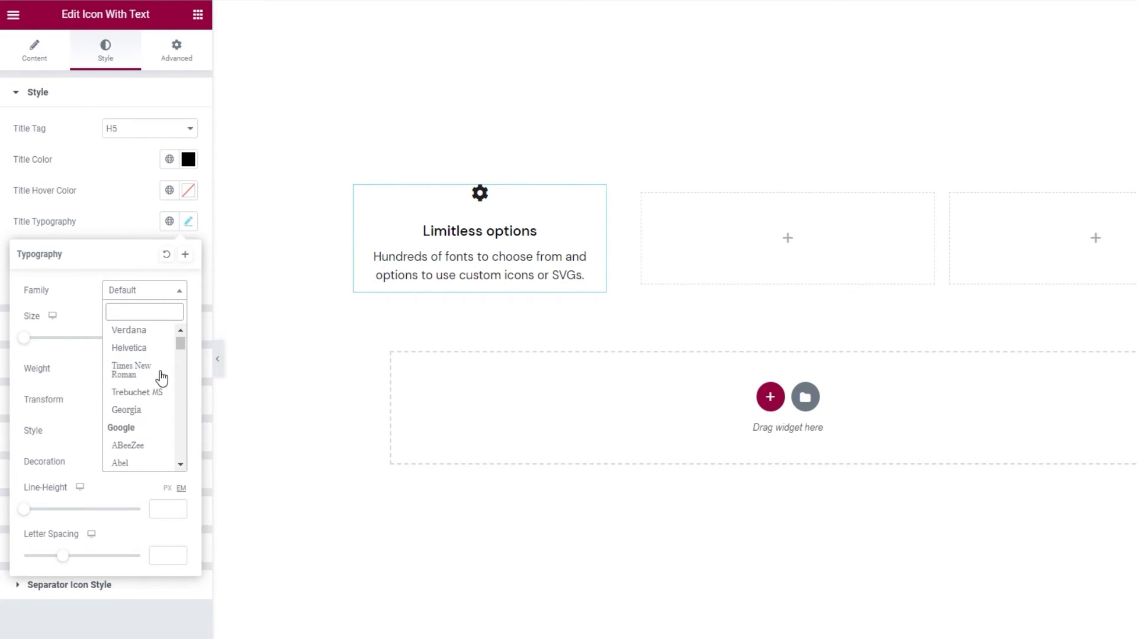
scroll(159, 370, "up", 5)
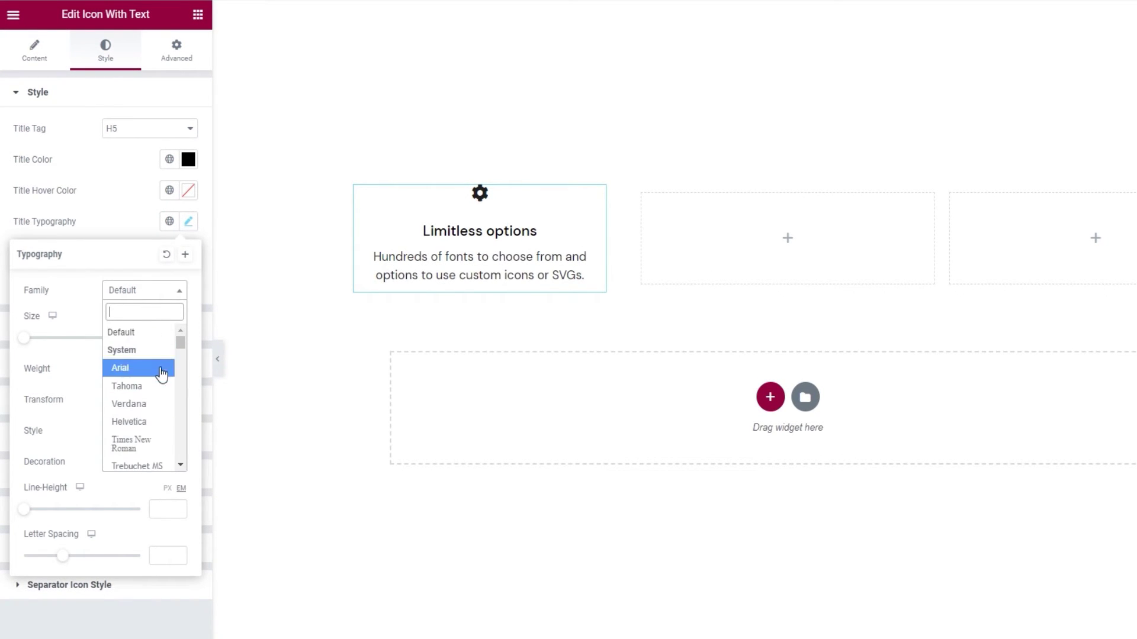
left_click(142, 290)
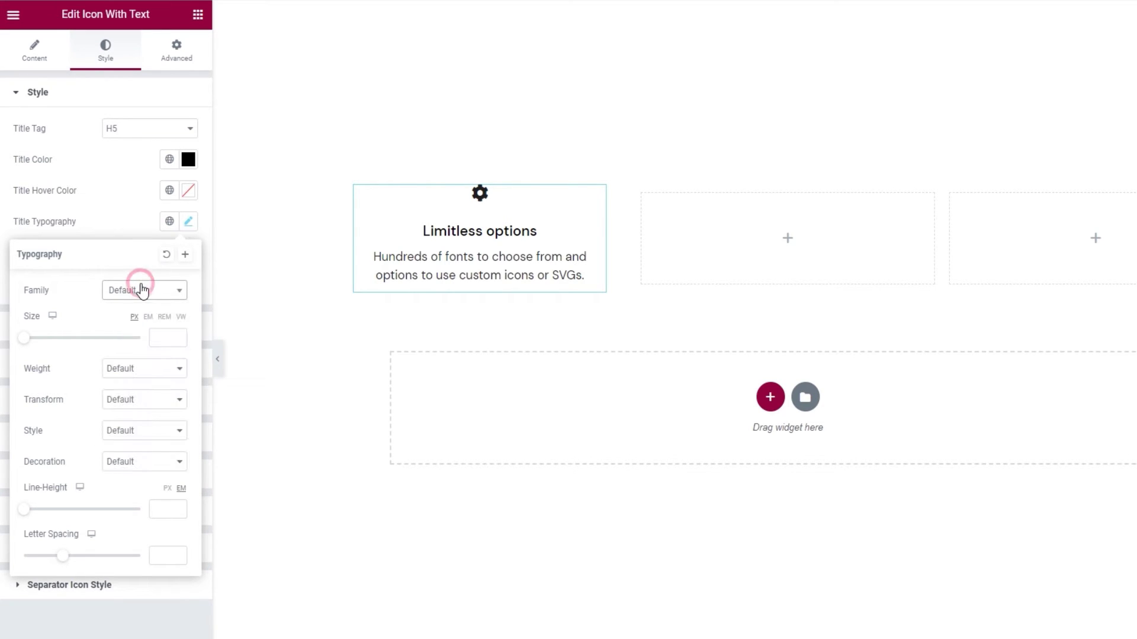
left_click(156, 333)
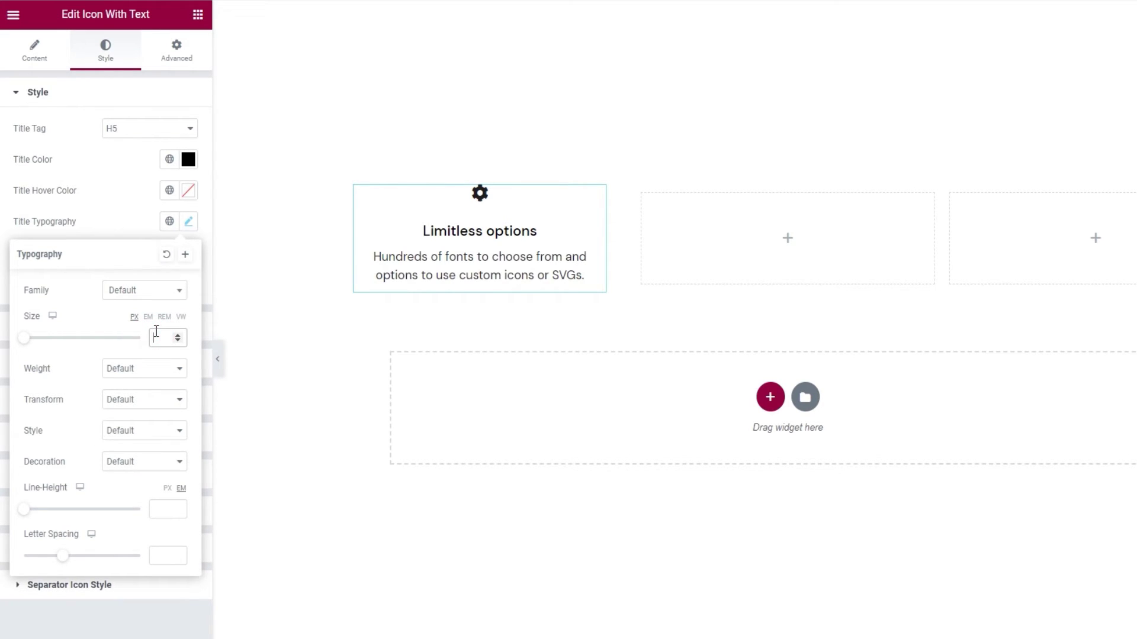
type("21")
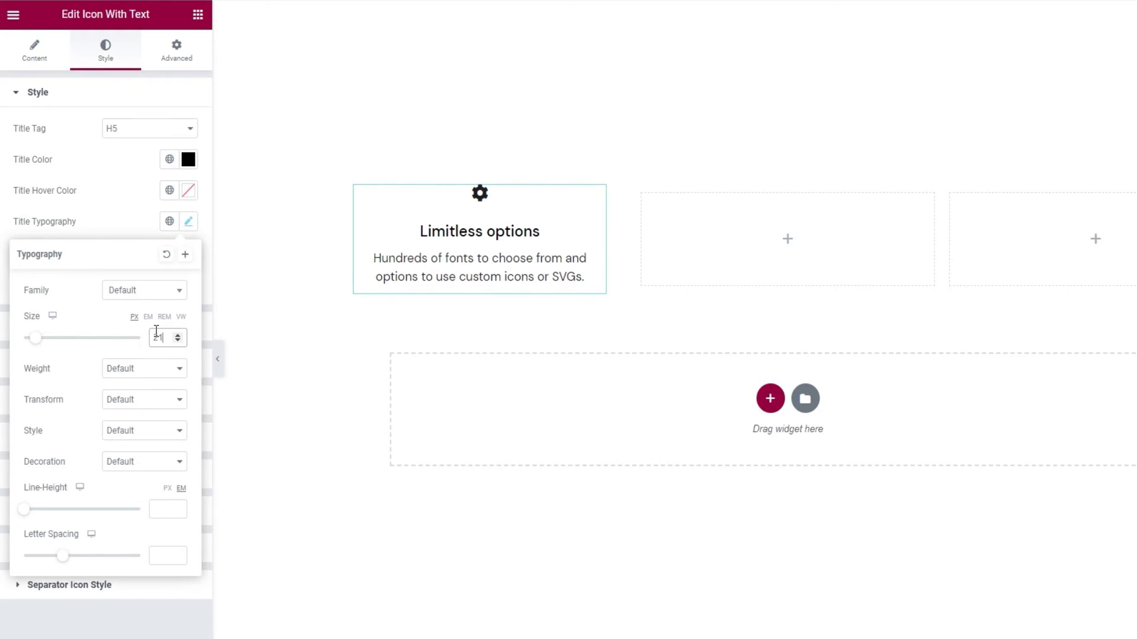
Try Bold and 200 font weights, then return the title weight to Default
left_click(161, 373)
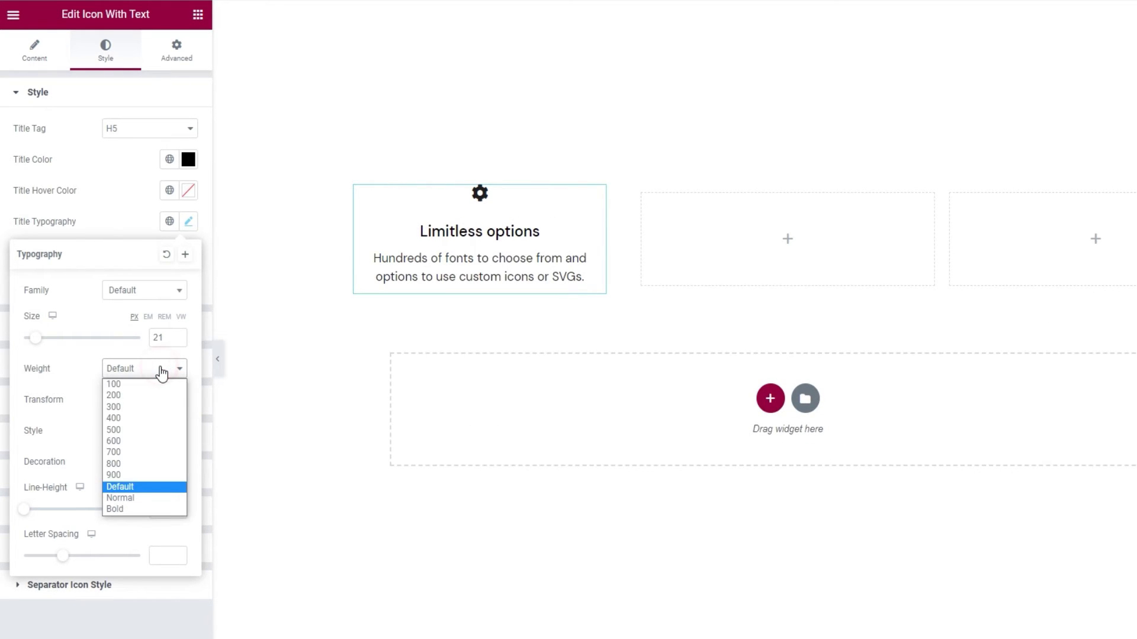
left_click(154, 509)
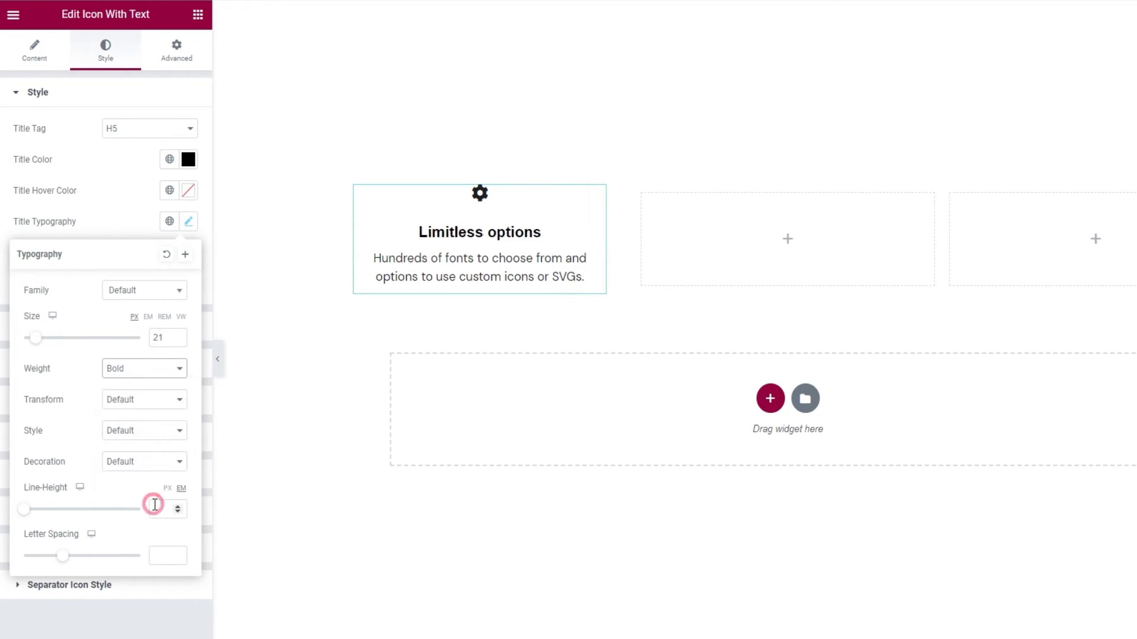
left_click(155, 374)
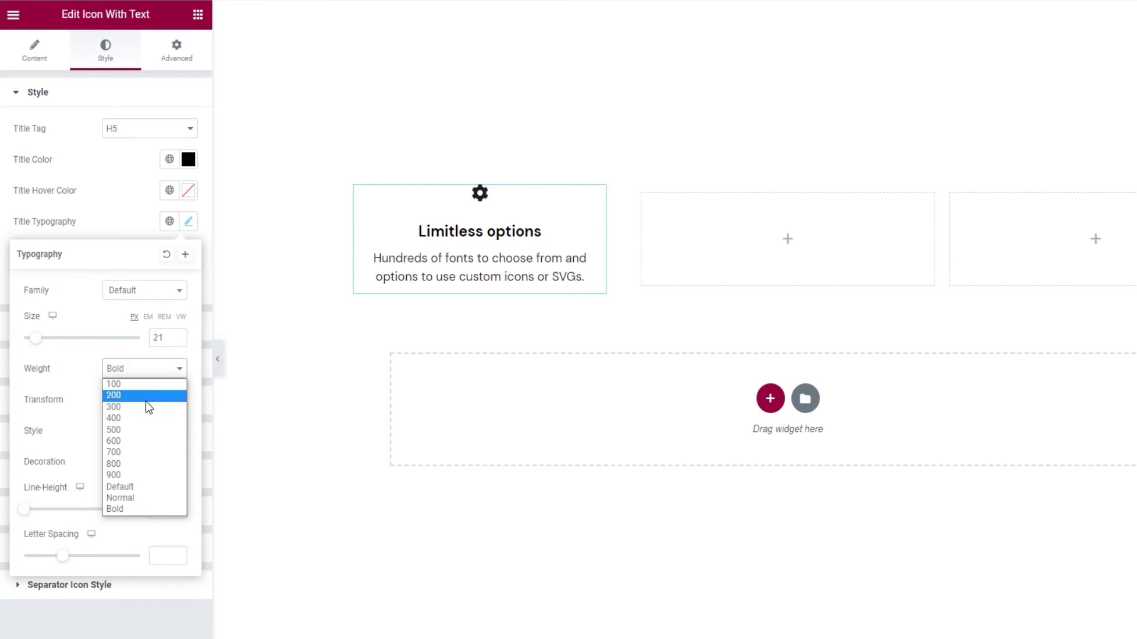
left_click(145, 400)
left_click(153, 372)
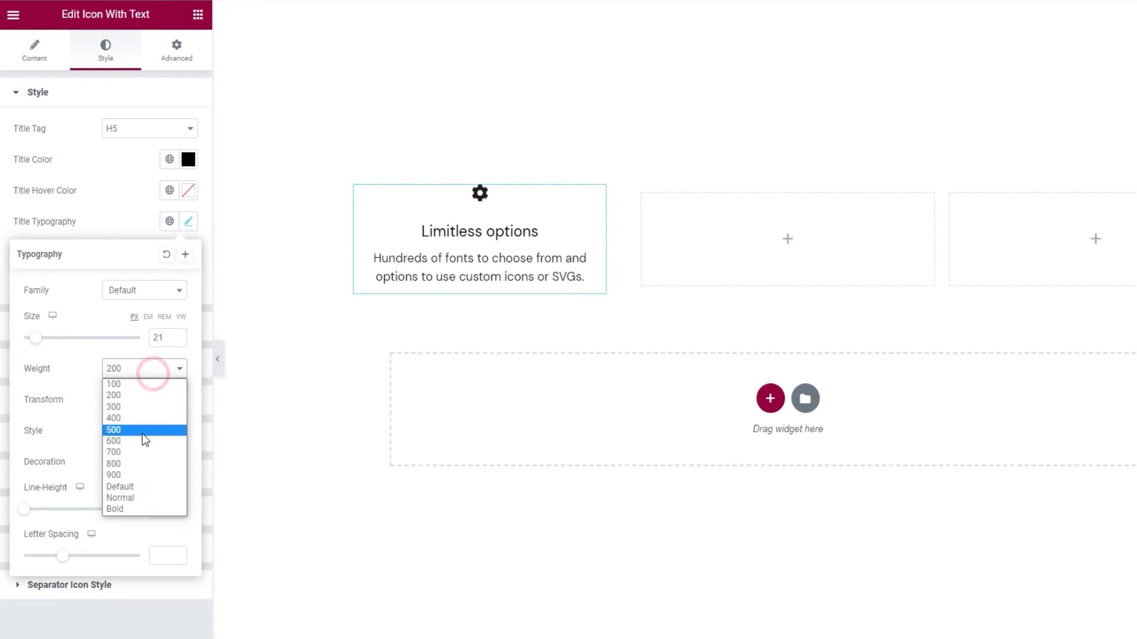
left_click(145, 485)
Try uppercase, lowercase, capitalize and normal transforms, then reset the title transform to Default
left_click(152, 401)
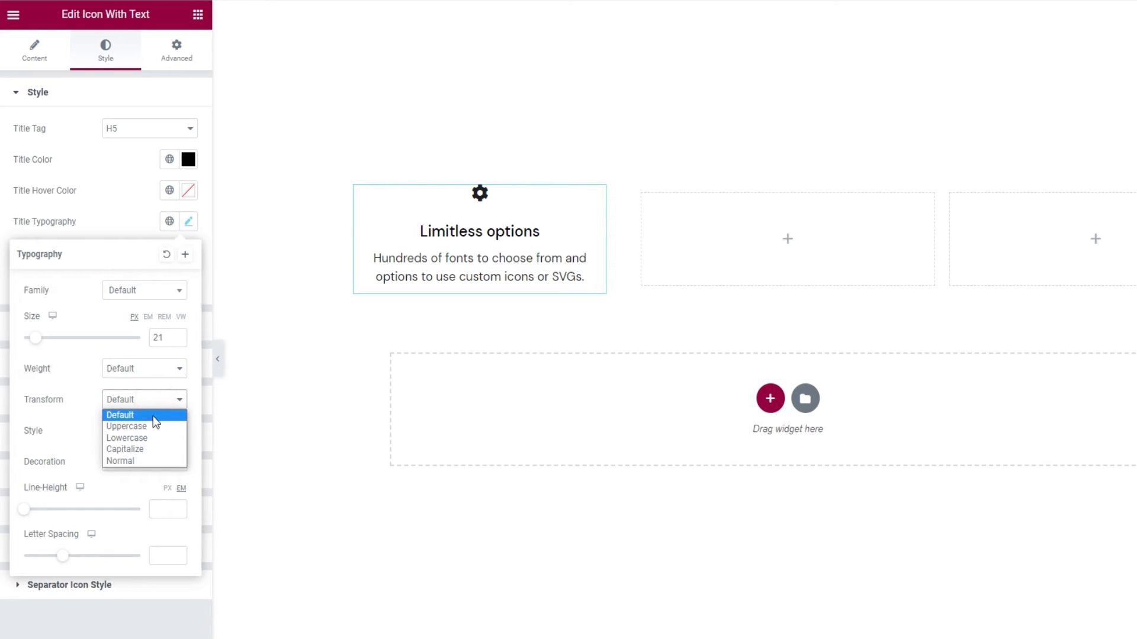
left_click(151, 426)
left_click(155, 401)
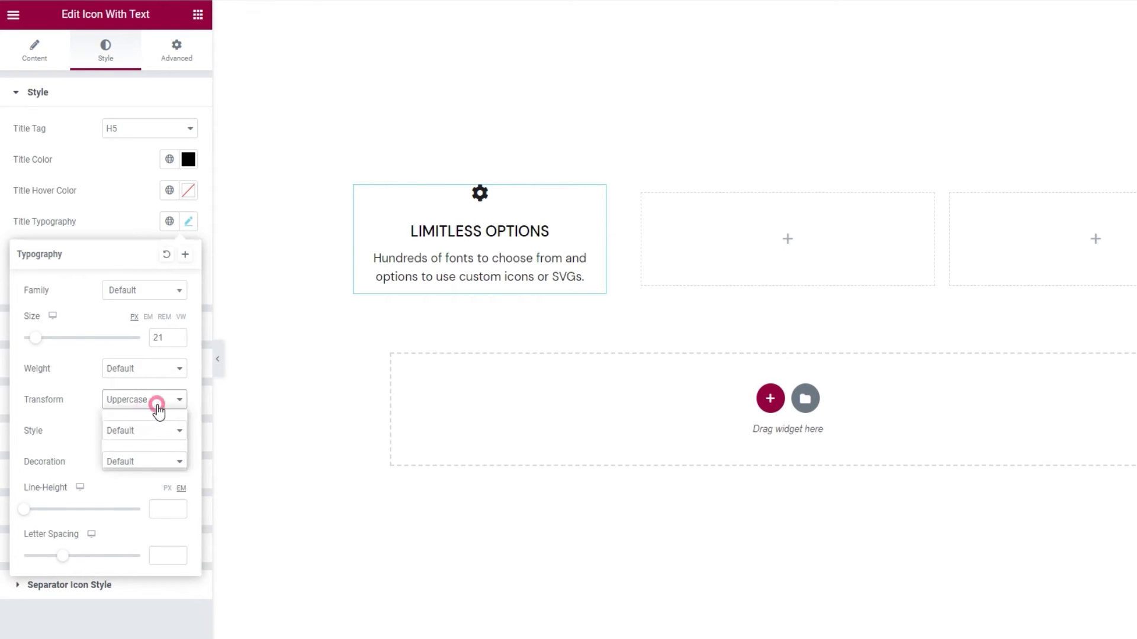
left_click(156, 440)
left_click(157, 400)
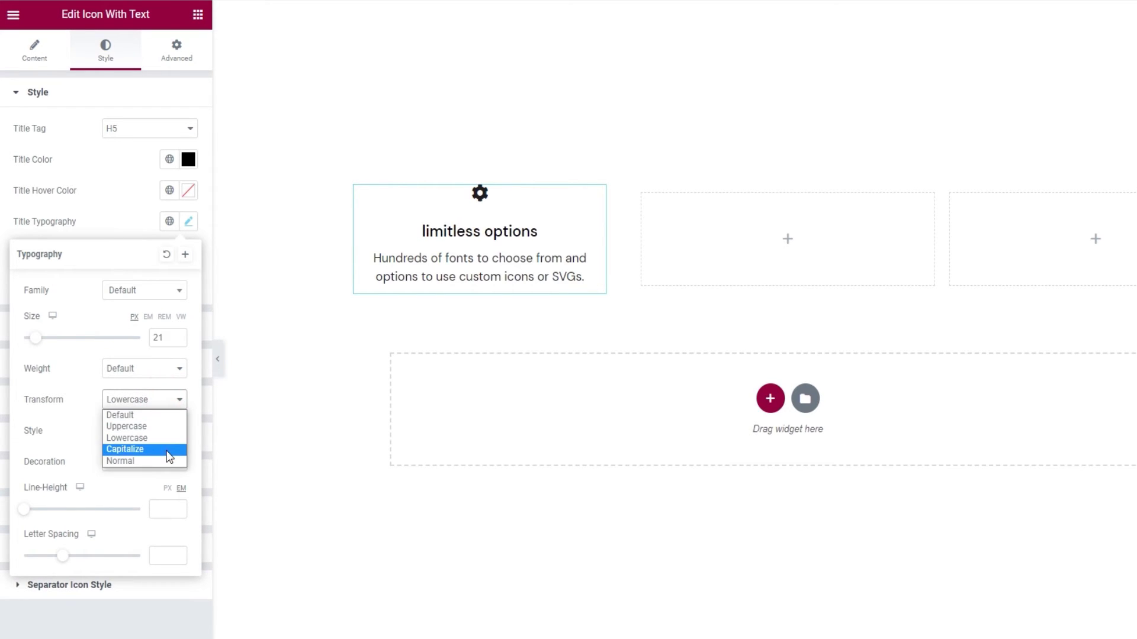
left_click(164, 447)
left_click(156, 400)
left_click(148, 460)
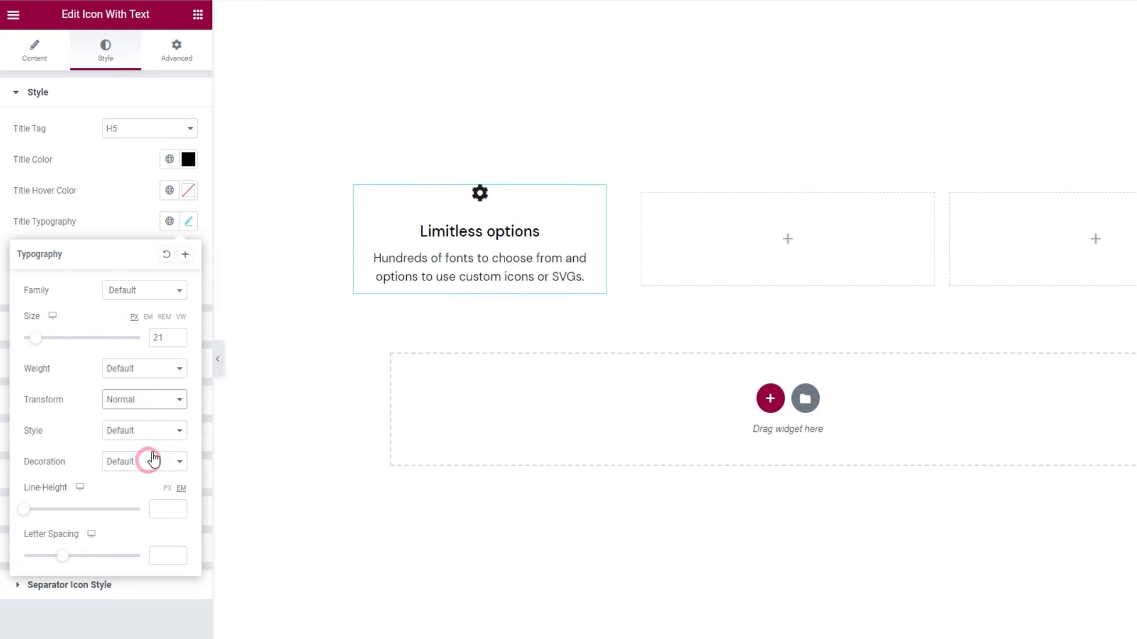
left_click(156, 401)
left_click(157, 417)
Try Normal, Italic and Oblique font styles, then reset the title style to Default
left_click(157, 436)
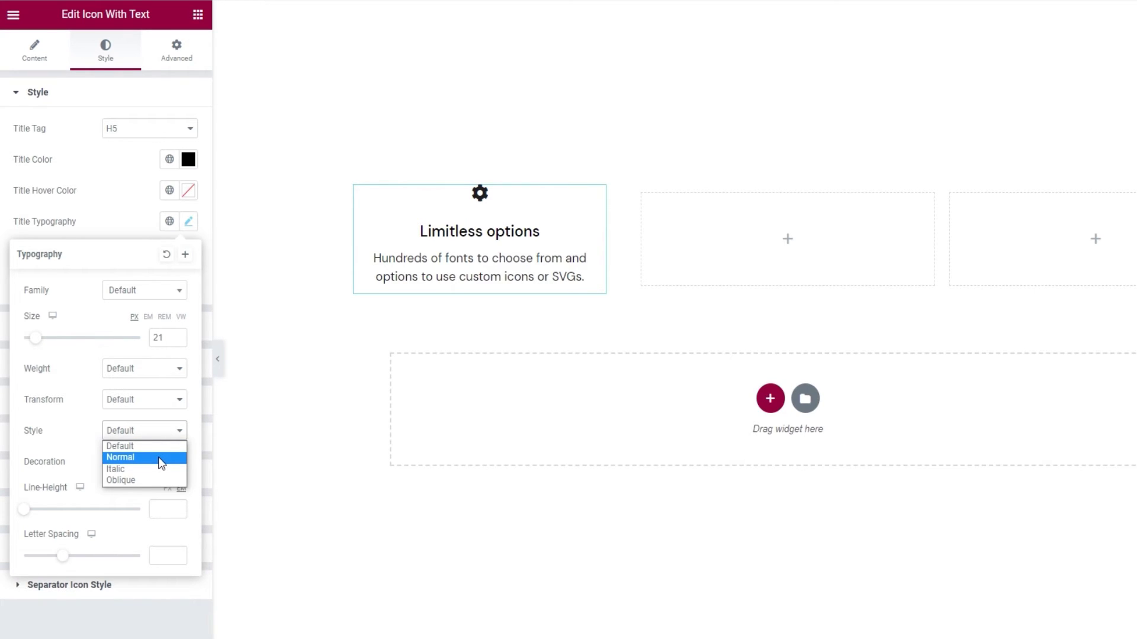
left_click(159, 458)
left_click(158, 437)
left_click(157, 465)
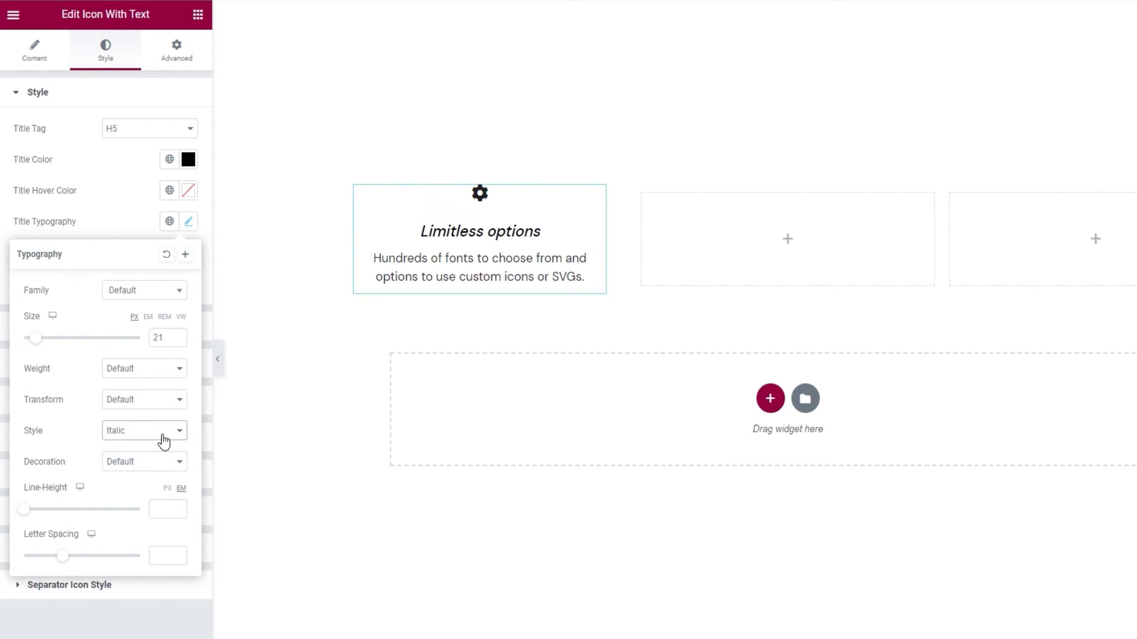
left_click(163, 441)
left_click(161, 478)
left_click(168, 437)
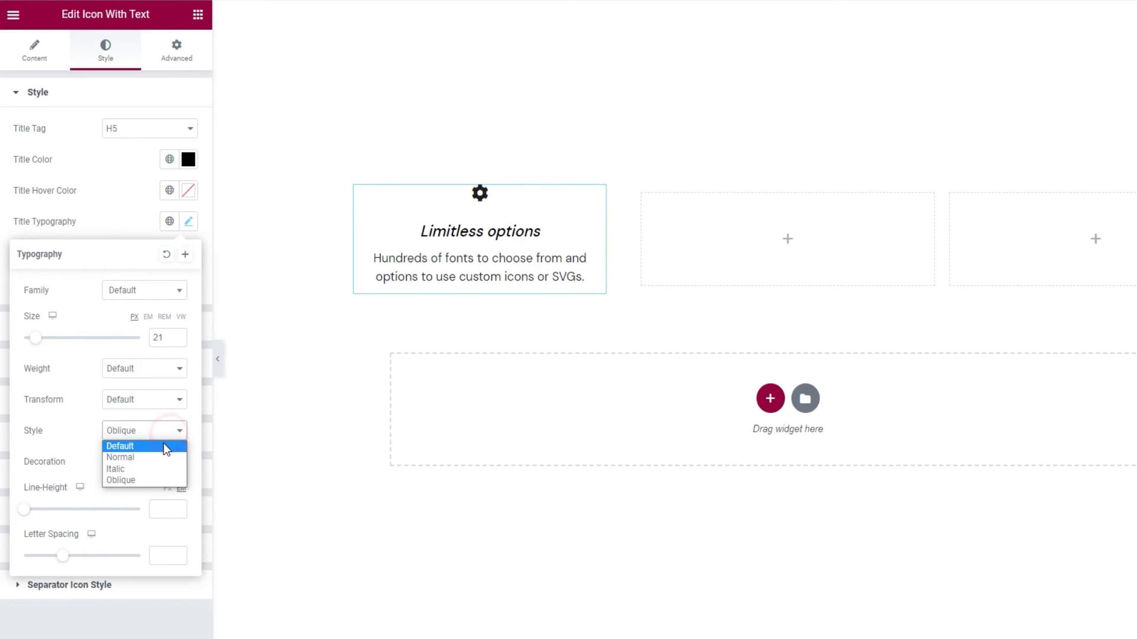
left_click(163, 446)
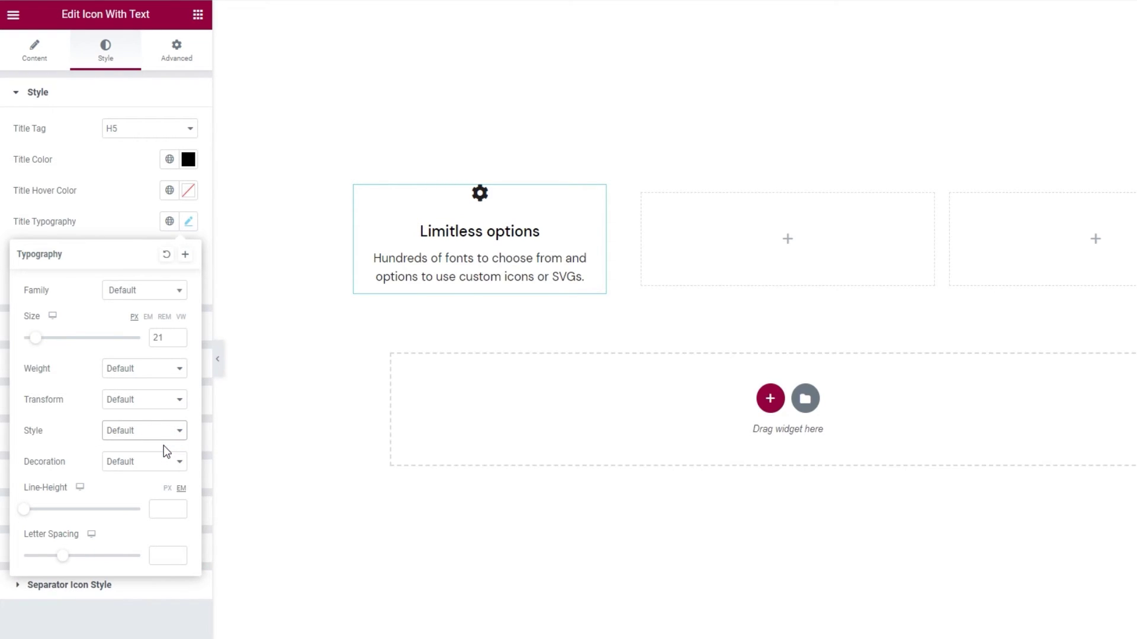
Try underline, overline, line-through and no decoration, then reset the title decoration to Default
left_click(163, 461)
left_click(161, 488)
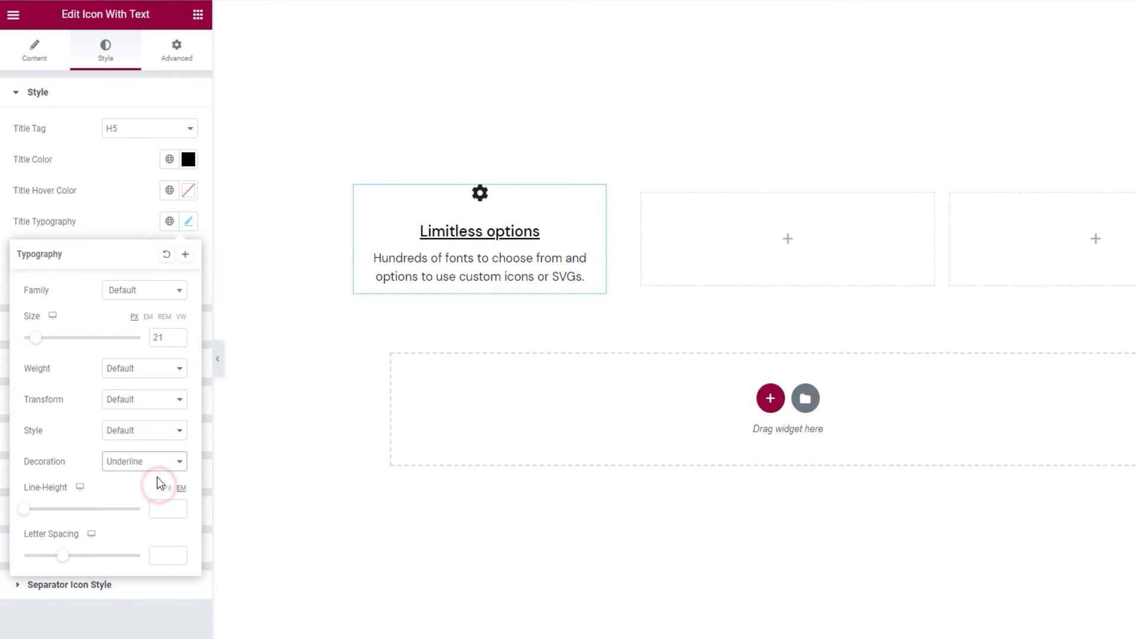
left_click(157, 462)
left_click(154, 500)
left_click(155, 462)
left_click(151, 509)
left_click(161, 468)
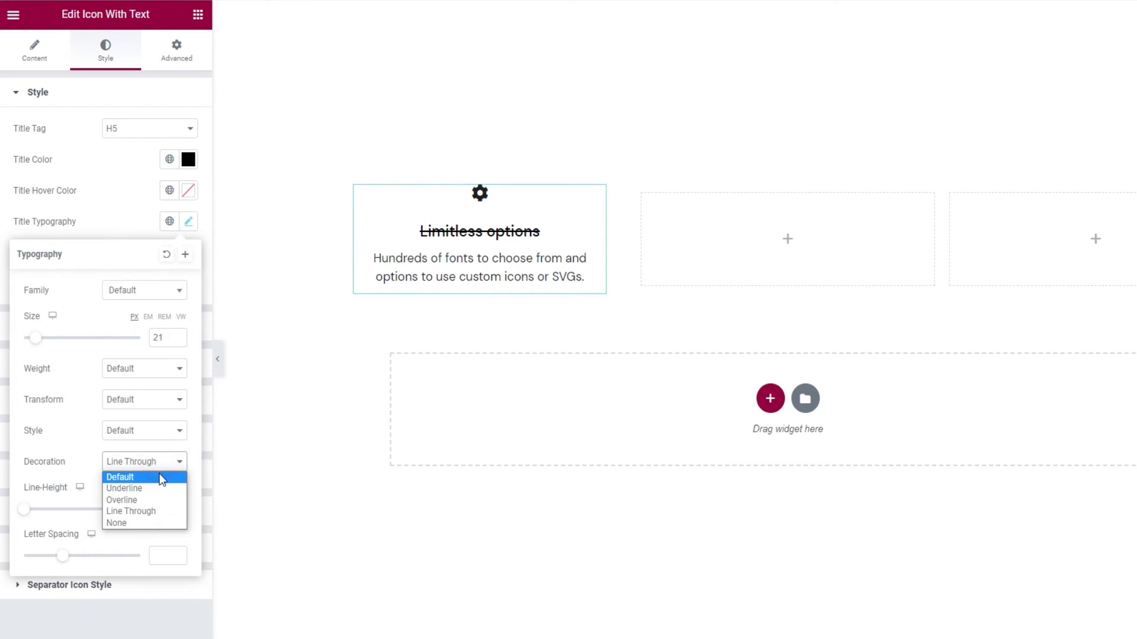
left_click(158, 524)
left_click(163, 467)
left_click(160, 475)
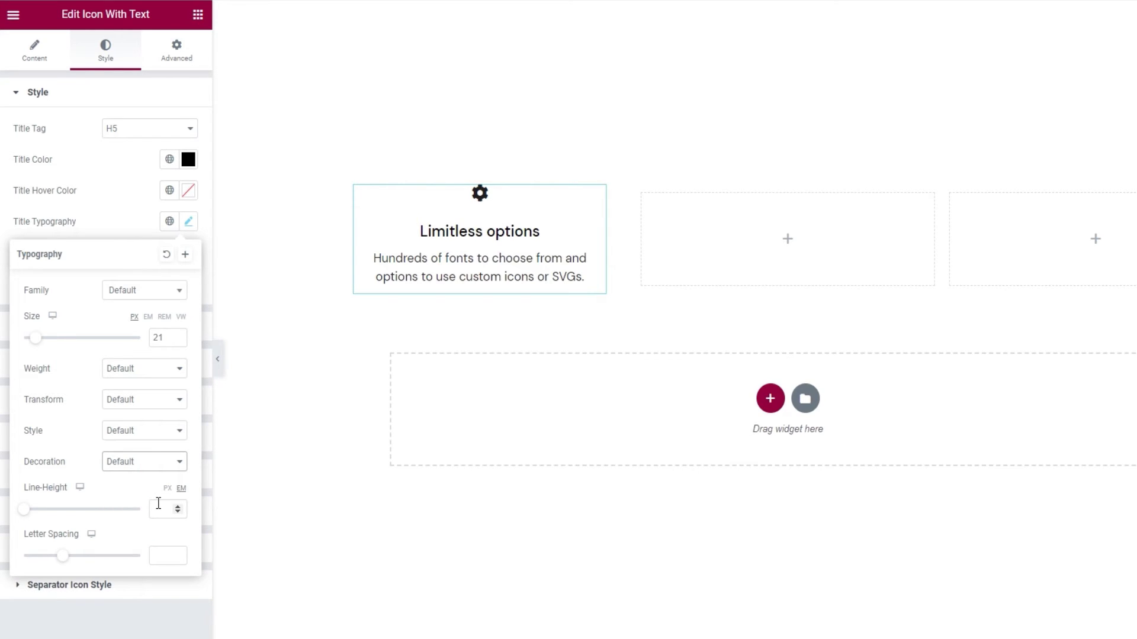
Try line height and 1.5 letter spacing, leave both empty, and close Title Typography
left_click_drag(25, 510, 54, 521)
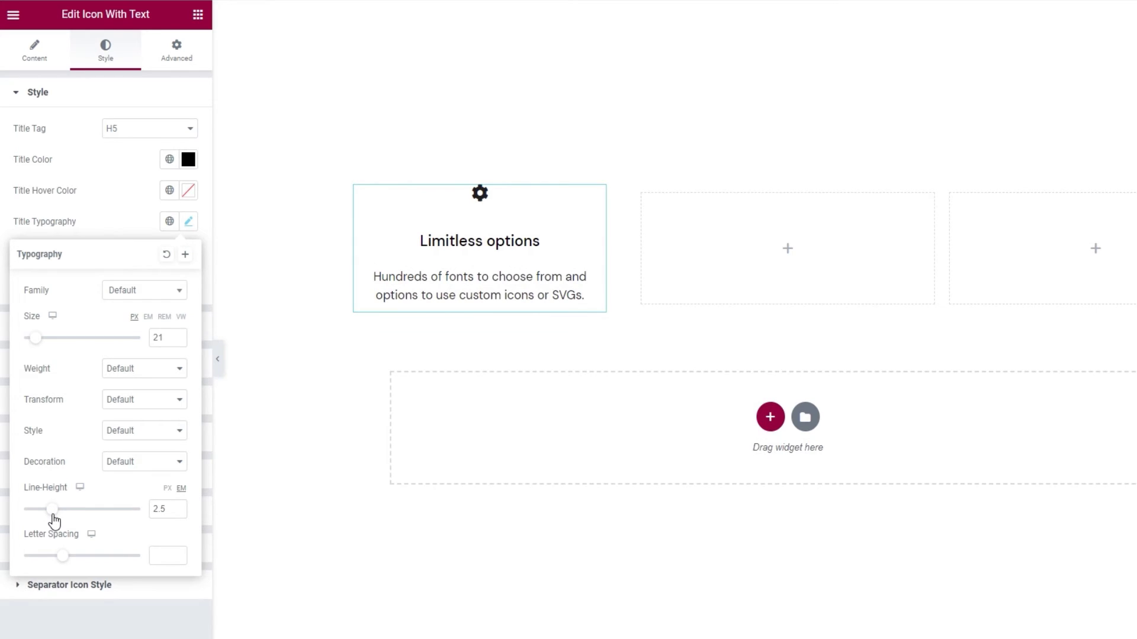
left_click_drag(168, 509, 151, 512)
type("1")
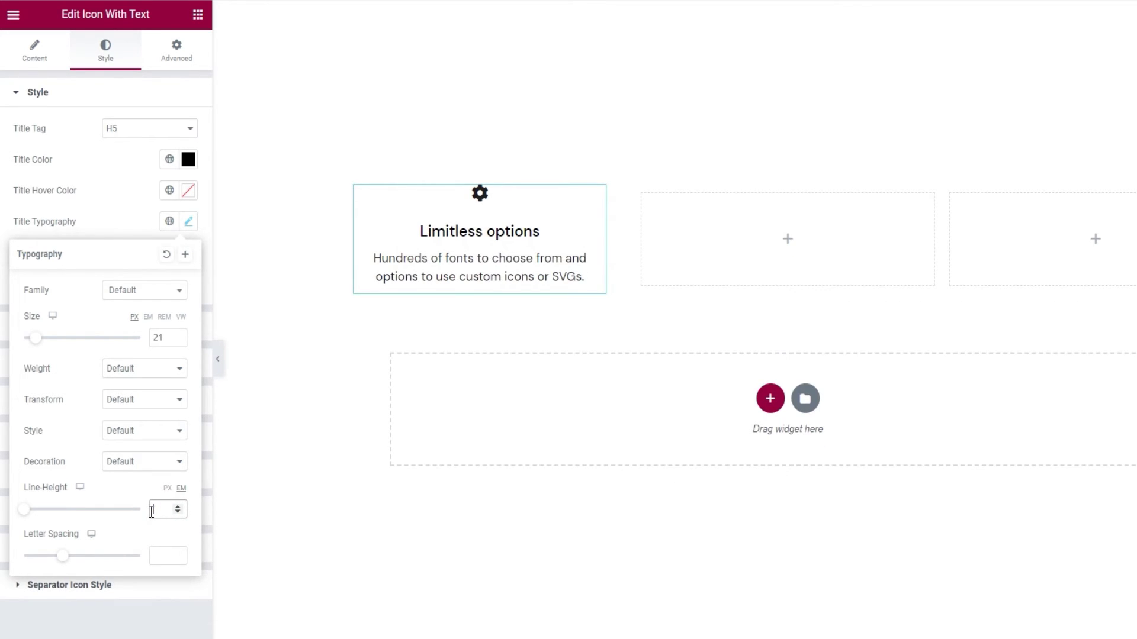
left_click_drag(62, 557, 79, 560)
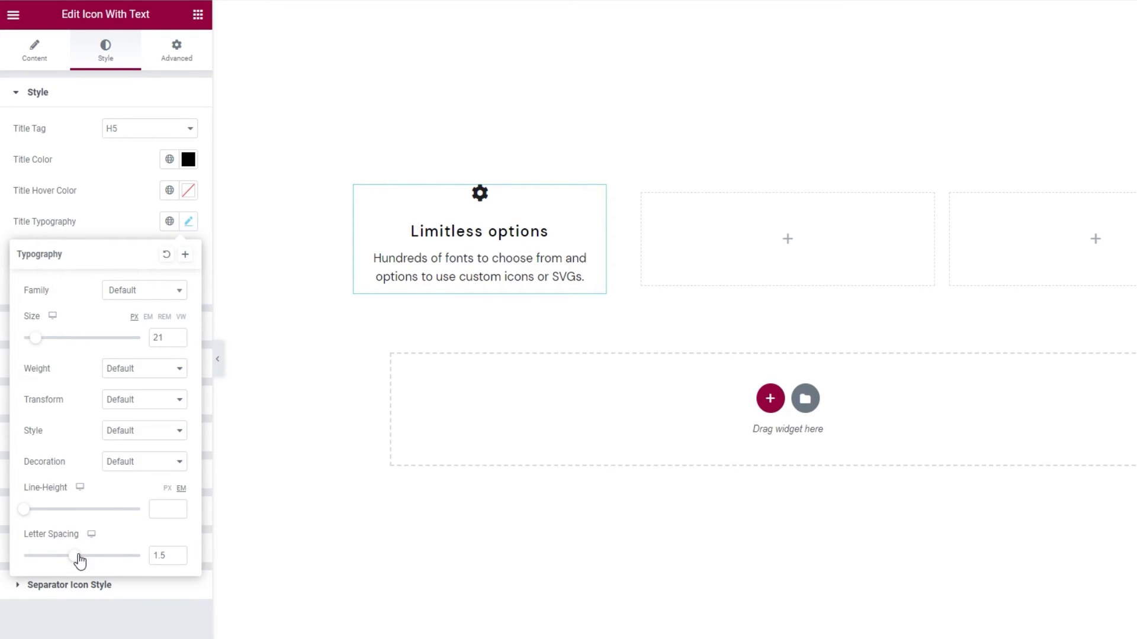
left_click_drag(167, 556, 158, 555)
key("BackSpace")
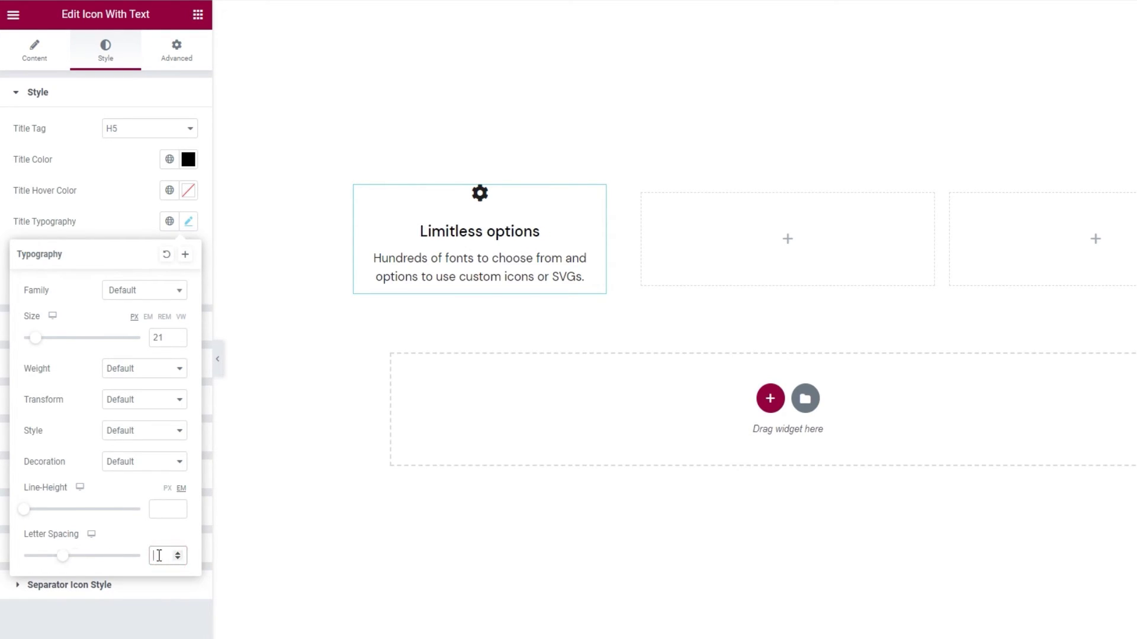
left_click(140, 224)
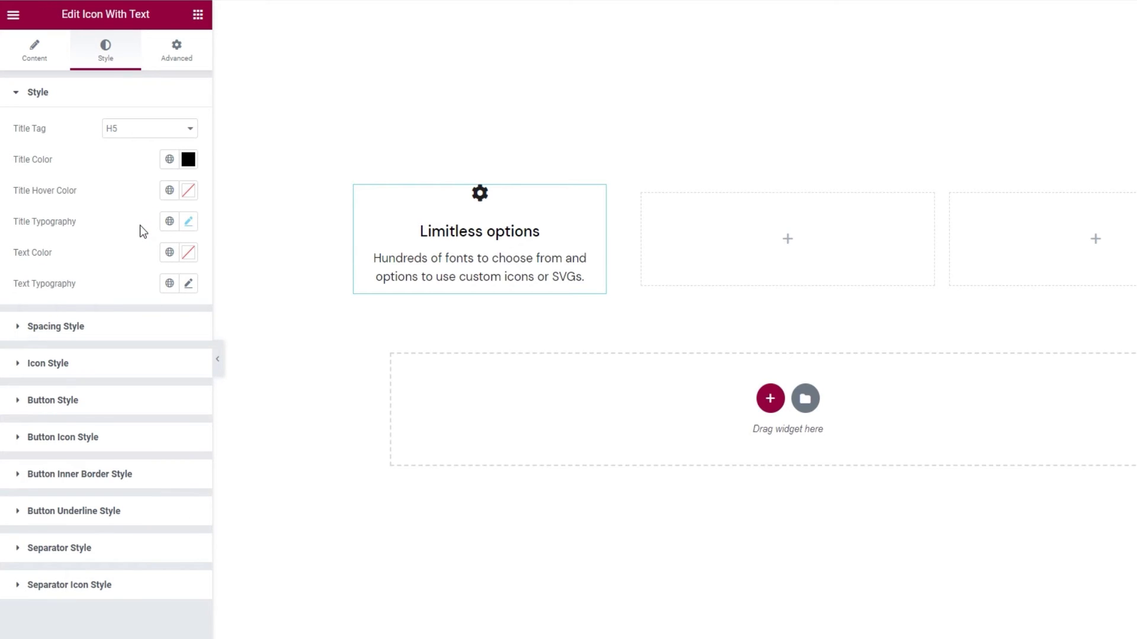
Try a red description text colour, then clear it back to default
left_click(188, 252)
left_click(138, 347)
left_click_drag(136, 346, 109, 343)
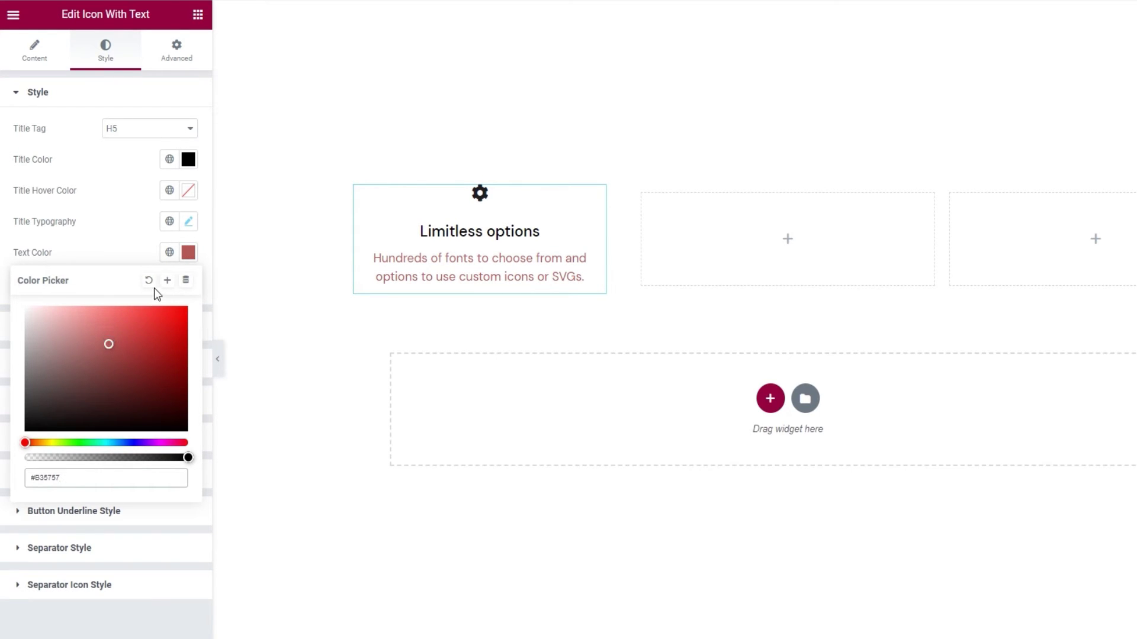
left_click(149, 280)
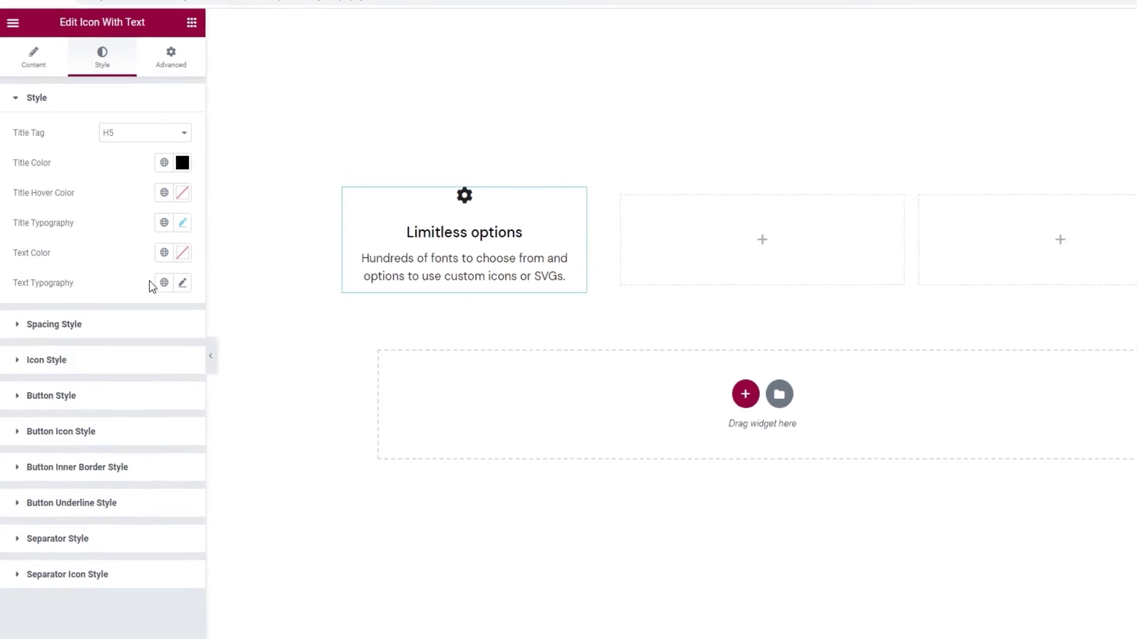
Check the description typography without changes, then expand Spacing Style
left_click(183, 283)
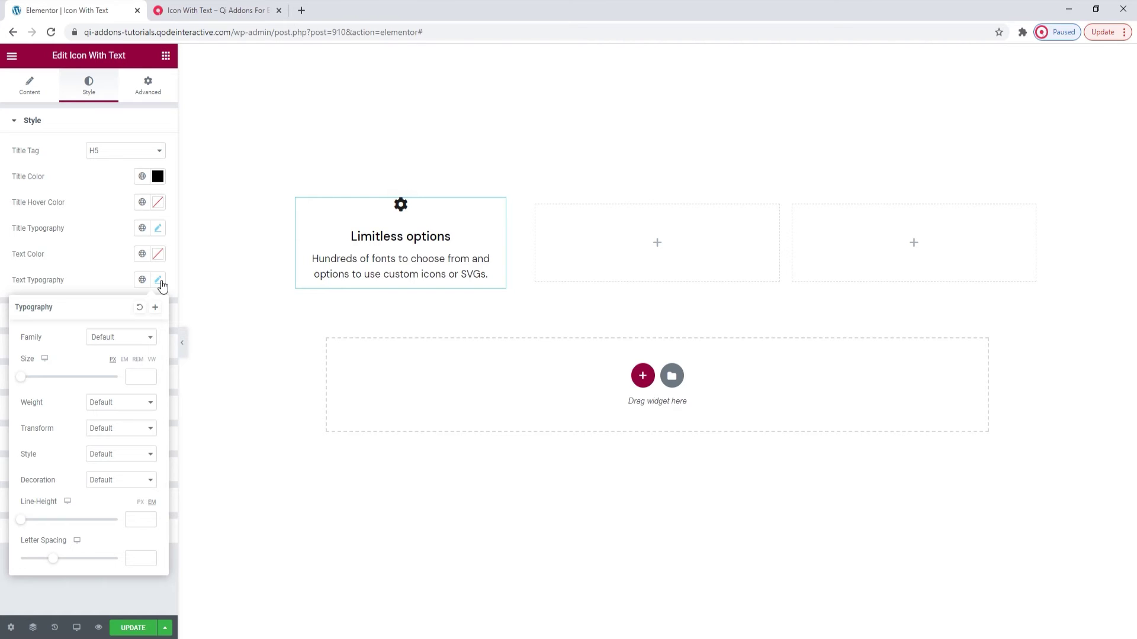
left_click(122, 283)
left_click(124, 318)
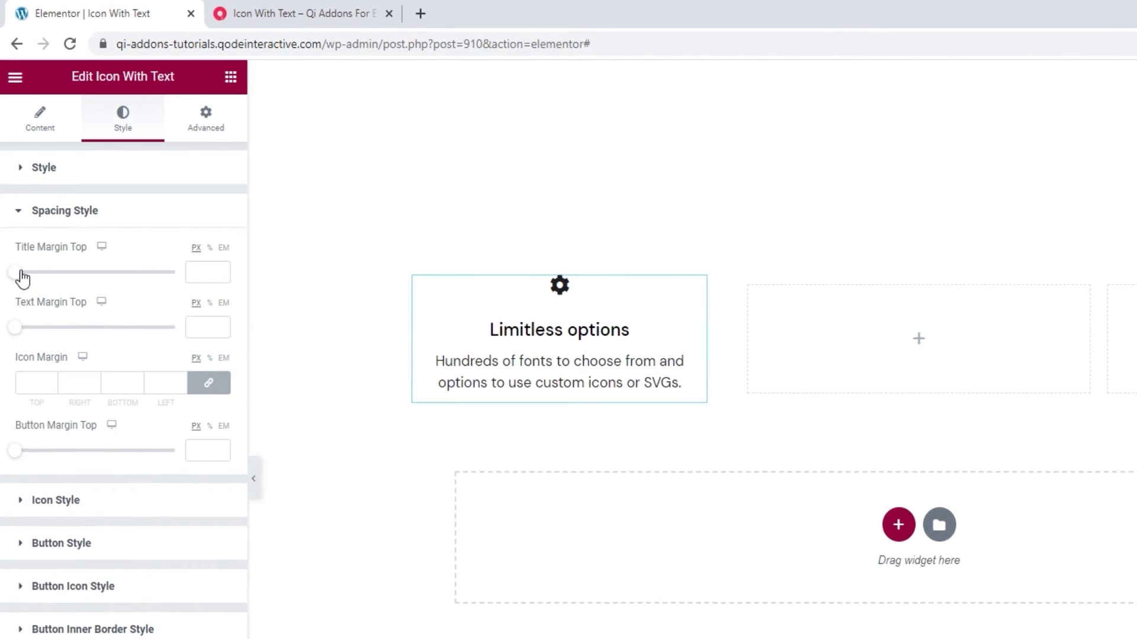
Set the title top margin to 22 px and keep the text top margin at 0
left_click_drag(21, 277, 69, 290)
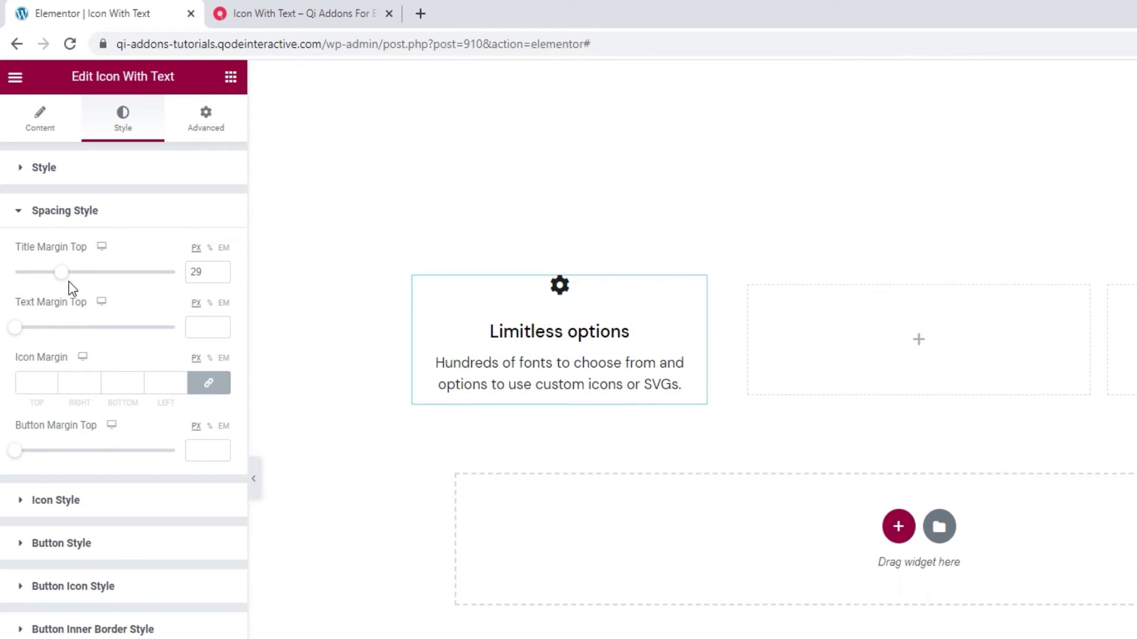
left_click(200, 269)
left_click_drag(200, 270, 188, 267)
type("22")
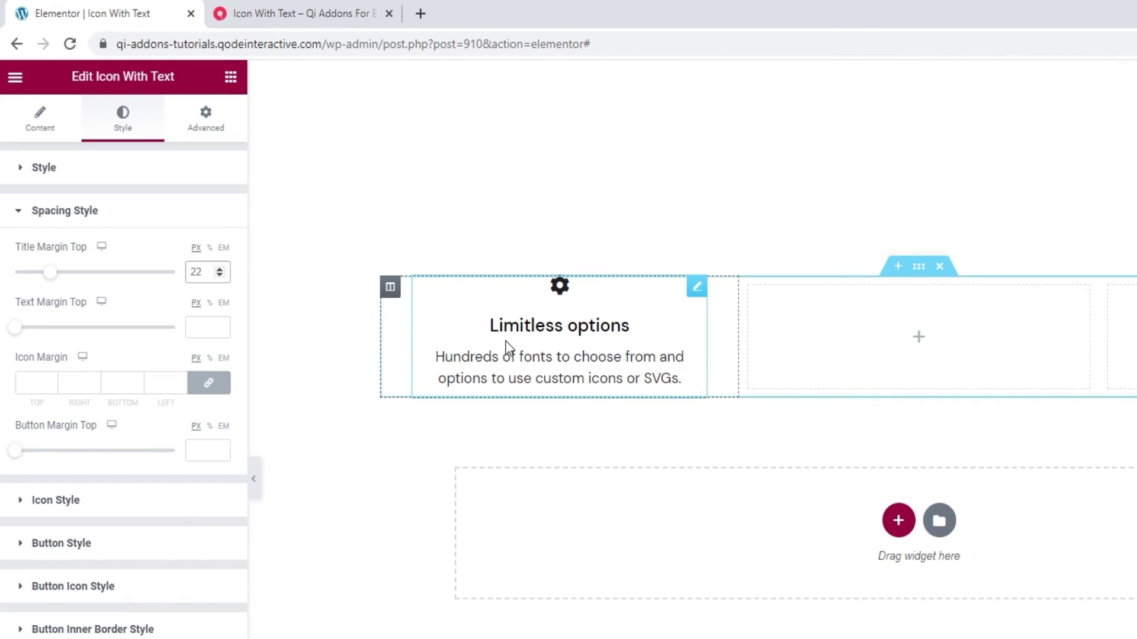
mouse_move(17, 329)
left_mouse_down()
mouse_move(68, 329)
mouse_move(8, 332)
left_mouse_up()
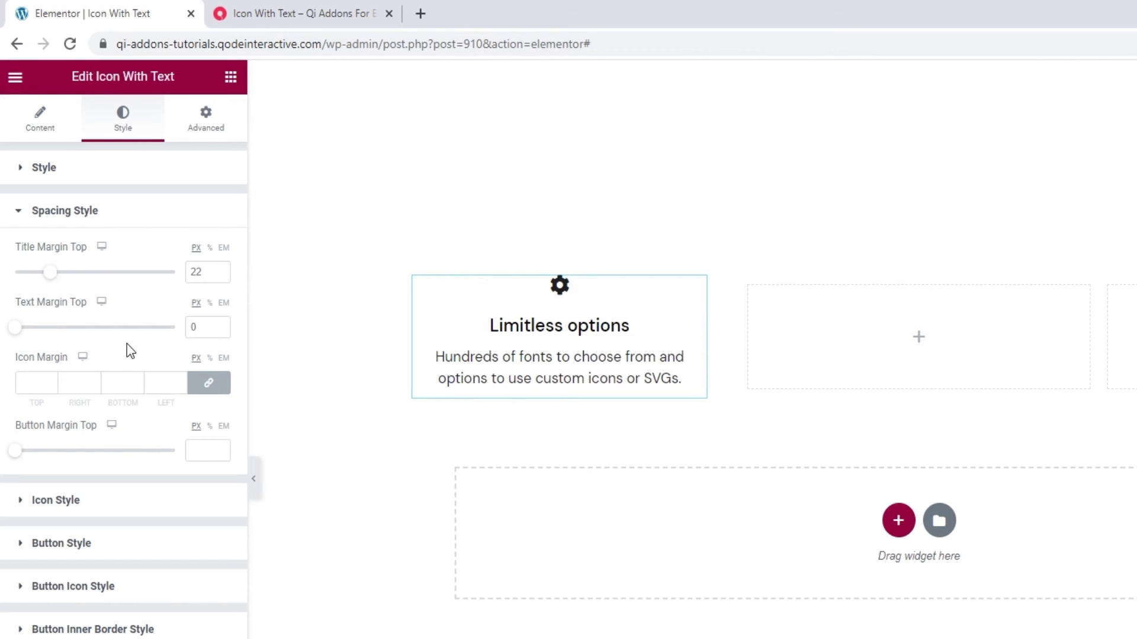
Unlink the icon margin values and set every side to 0
left_click(50, 381)
type("8")
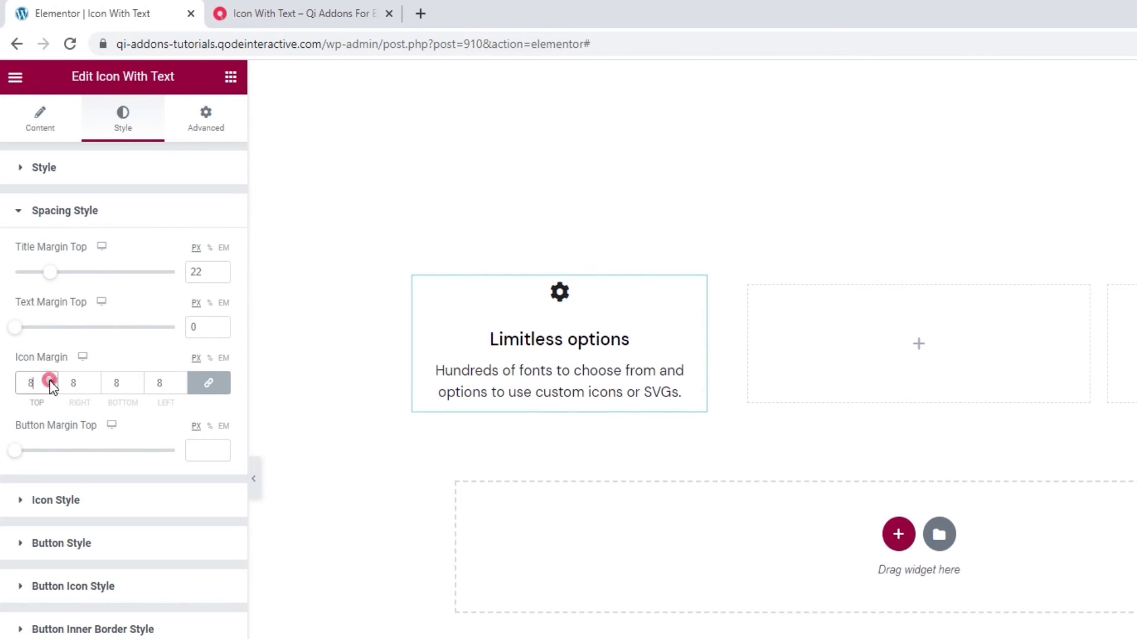
key("BackSpace")
type("12")
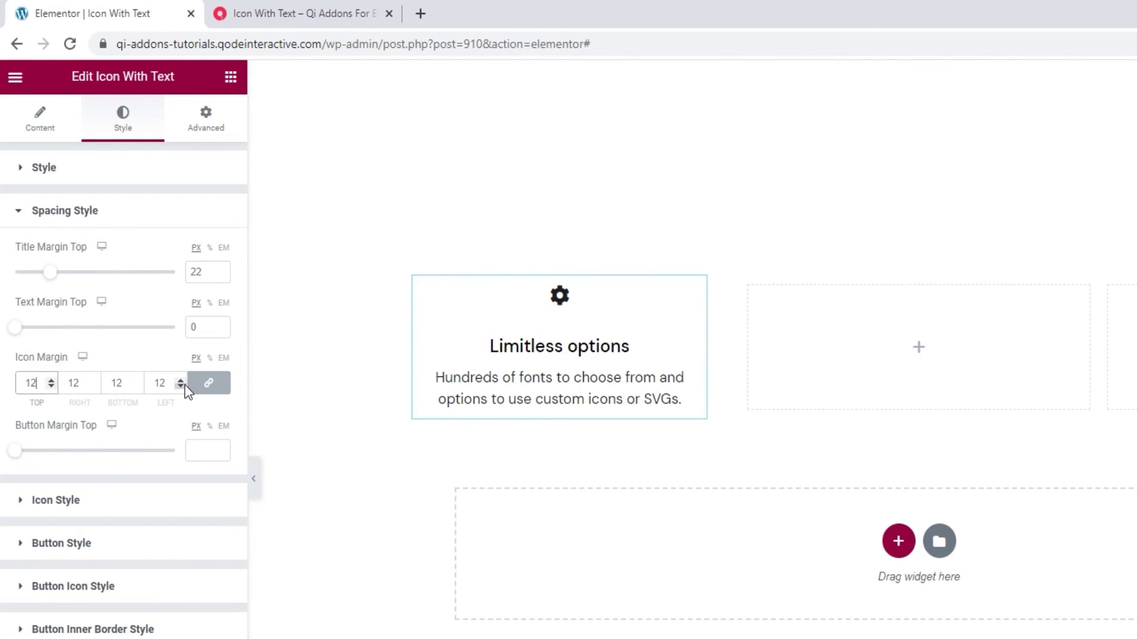
left_click_drag(171, 383, 148, 386)
type("0")
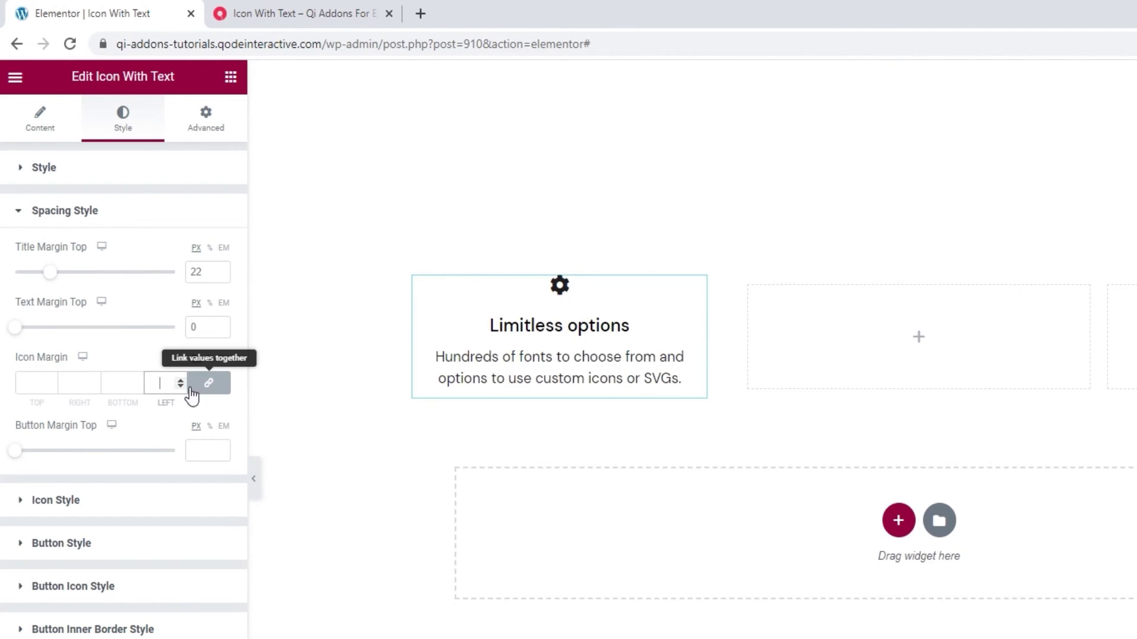
left_click(201, 391)
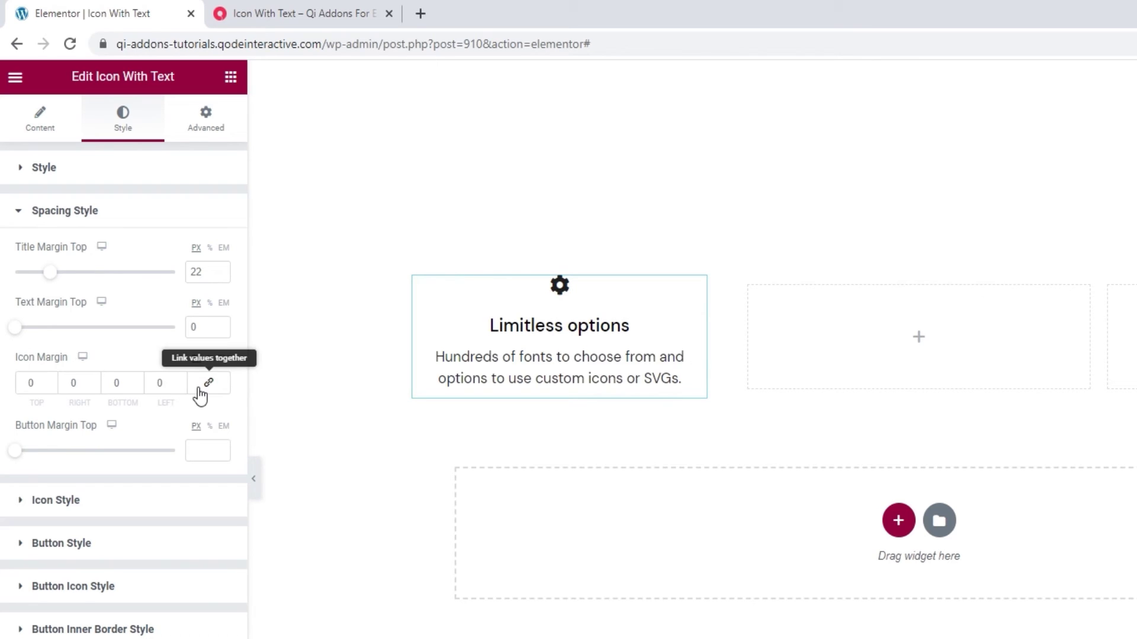
left_click(53, 381)
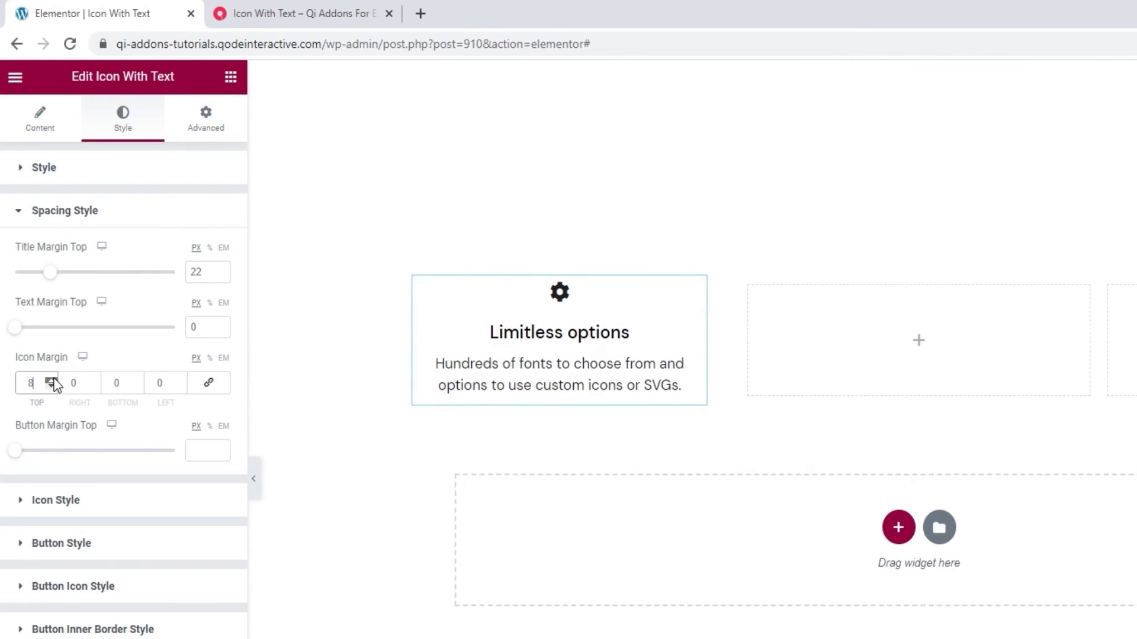
double_click(33, 383)
type("0")
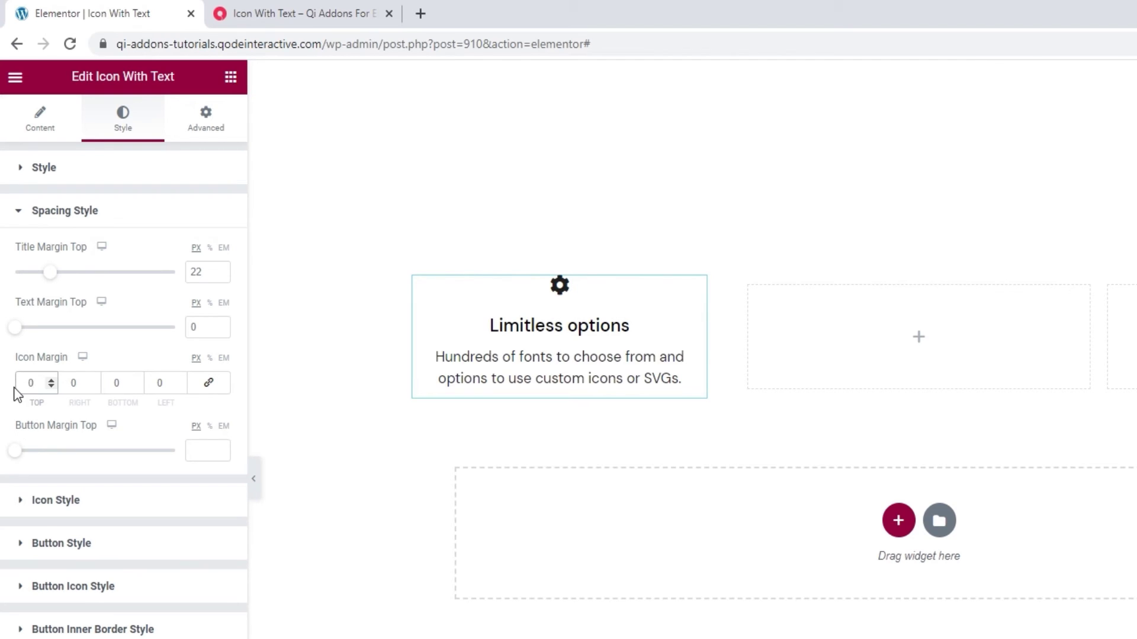
left_click(101, 499)
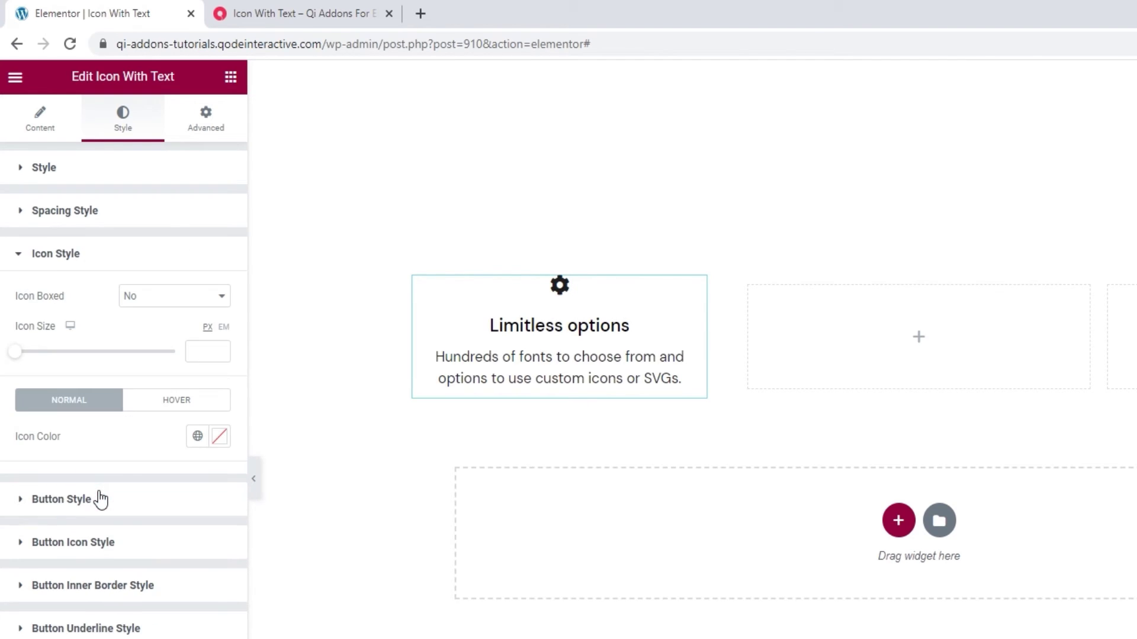
Set Icon Boxed to Yes, try a red box background, then reset it
left_click(164, 305)
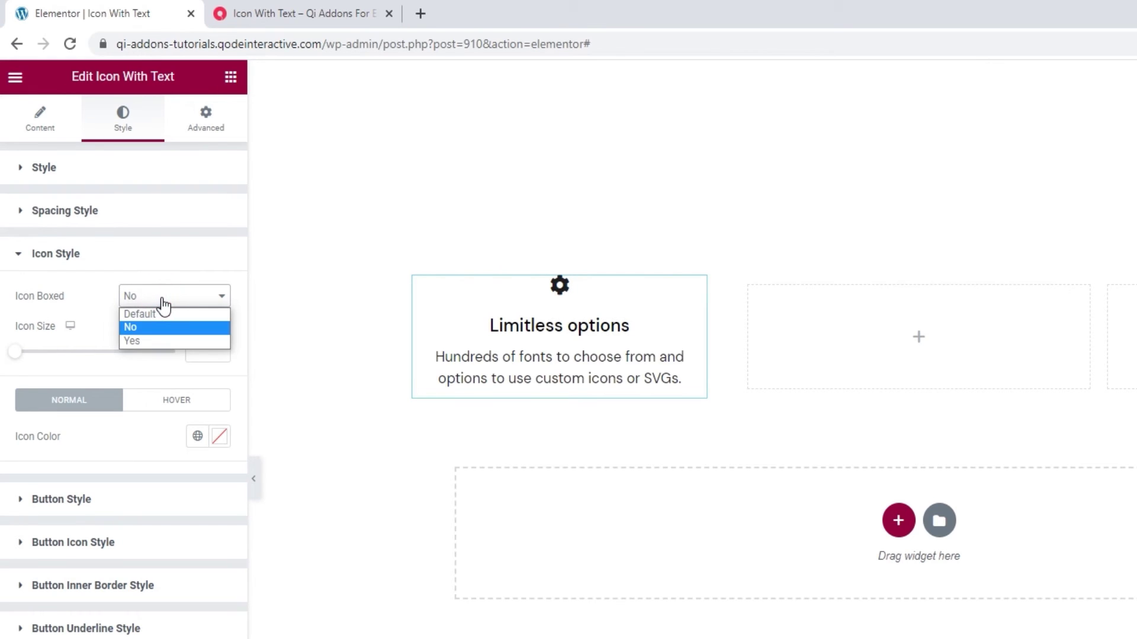
left_click(164, 337)
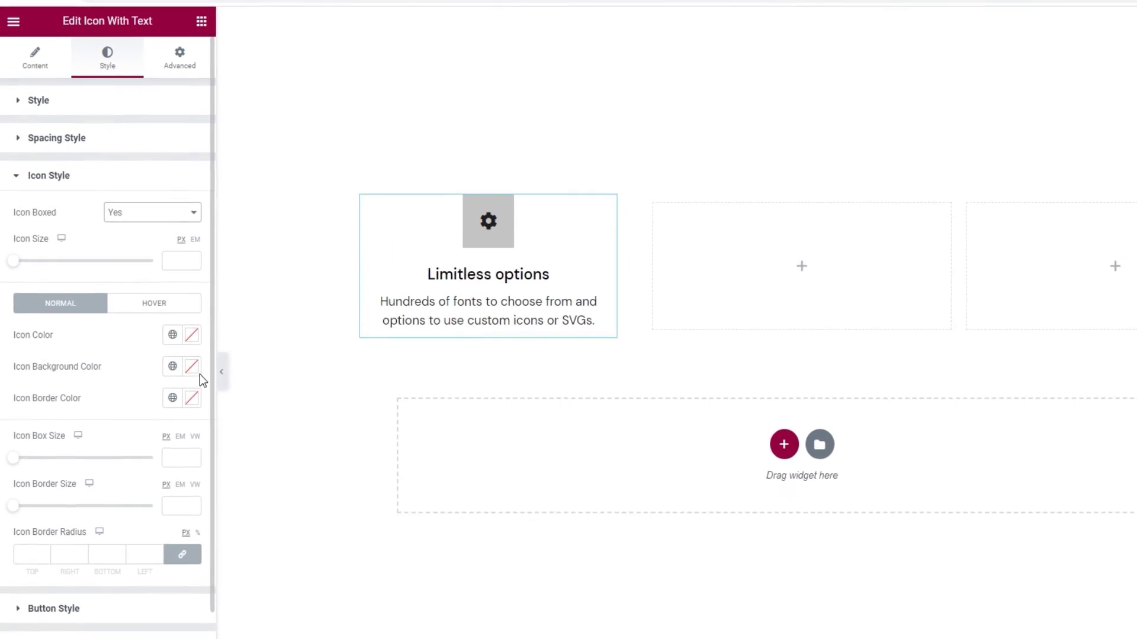
left_click(188, 354)
left_click(133, 424)
left_click_drag(133, 424, 105, 435)
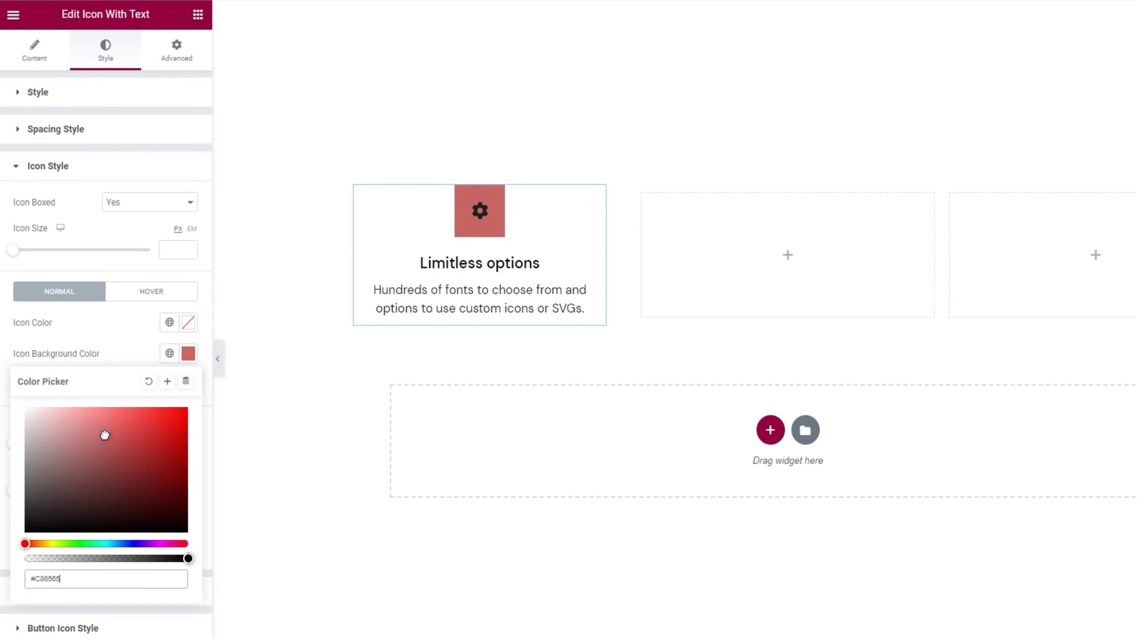
left_click(149, 381)
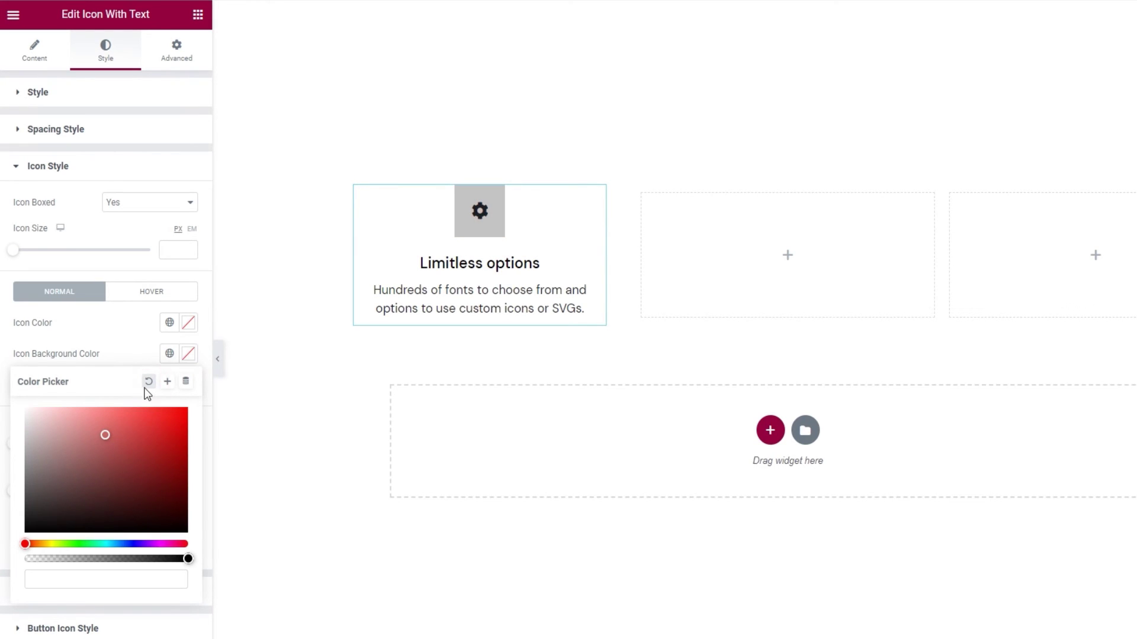
left_click(136, 361)
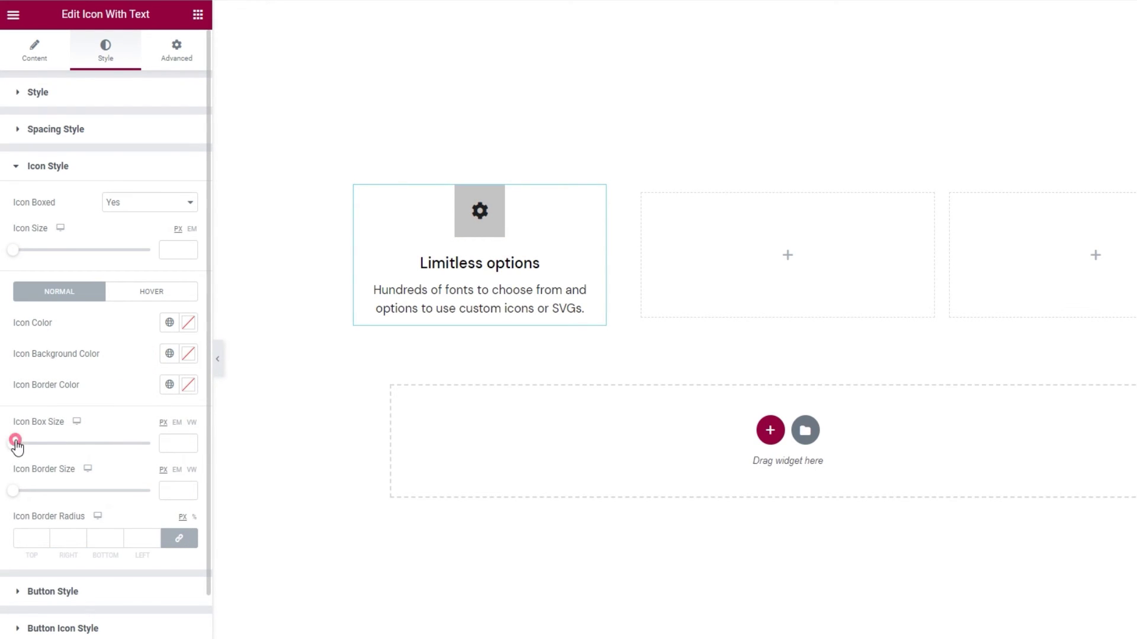
Enlarge the icon box size, then clear the value
left_click_drag(16, 444, 60, 448)
left_click(179, 444)
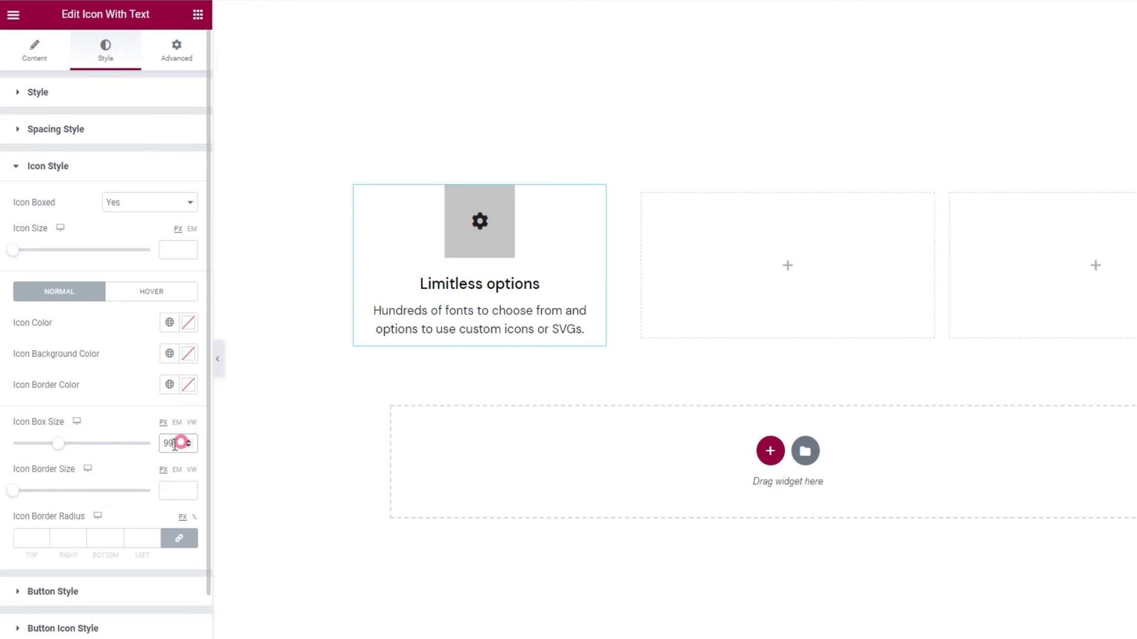
left_click_drag(175, 444, 154, 456)
key("BackSpace")
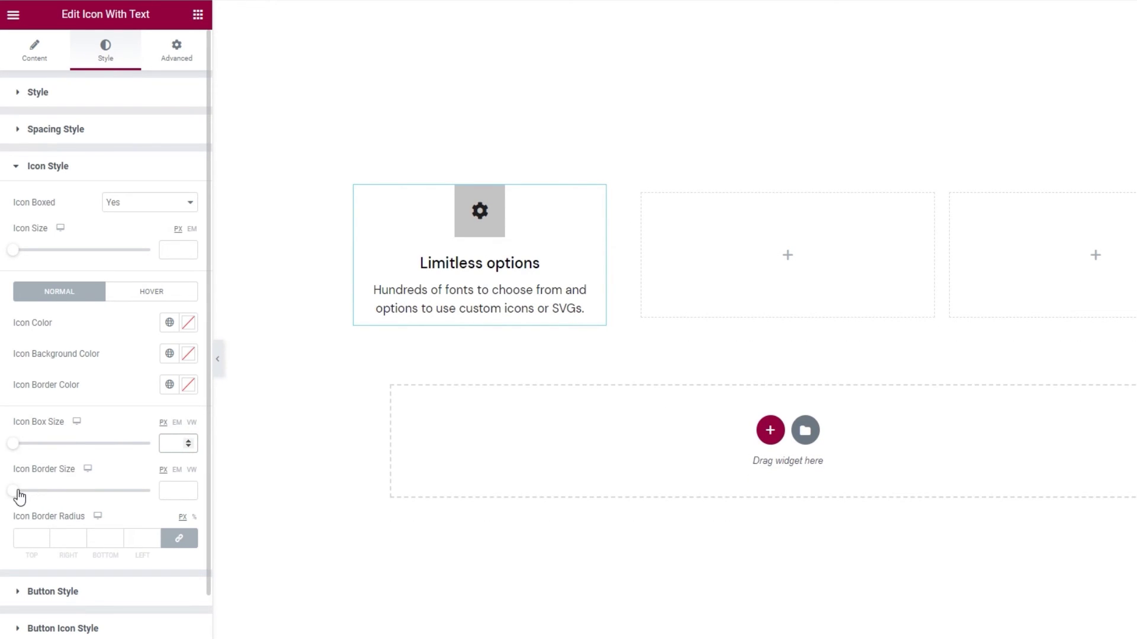
Try a thin red border on the icon box, then clear its colour and size
left_click_drag(14, 490, 46, 500)
left_click(188, 385)
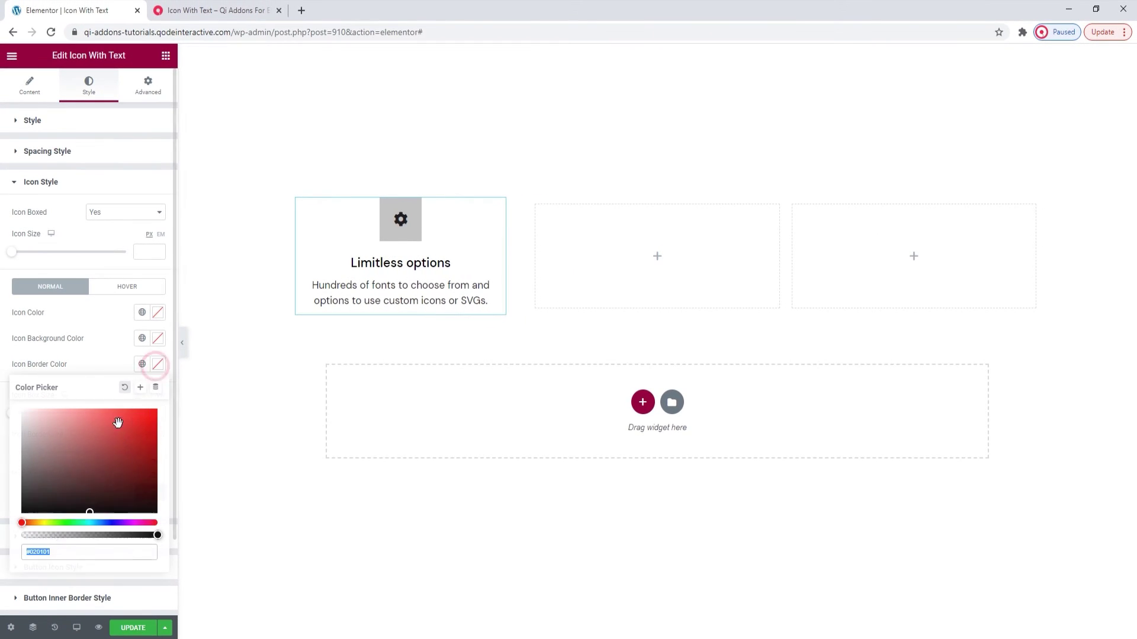
left_click(125, 476)
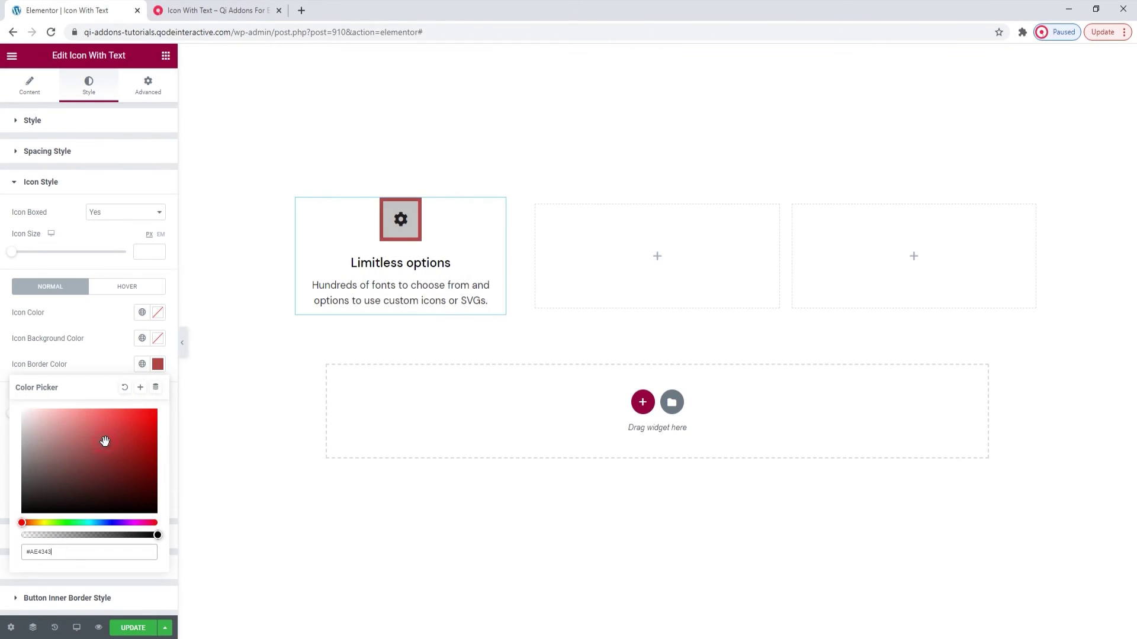
left_click(130, 388)
left_click(109, 370)
left_click(145, 452)
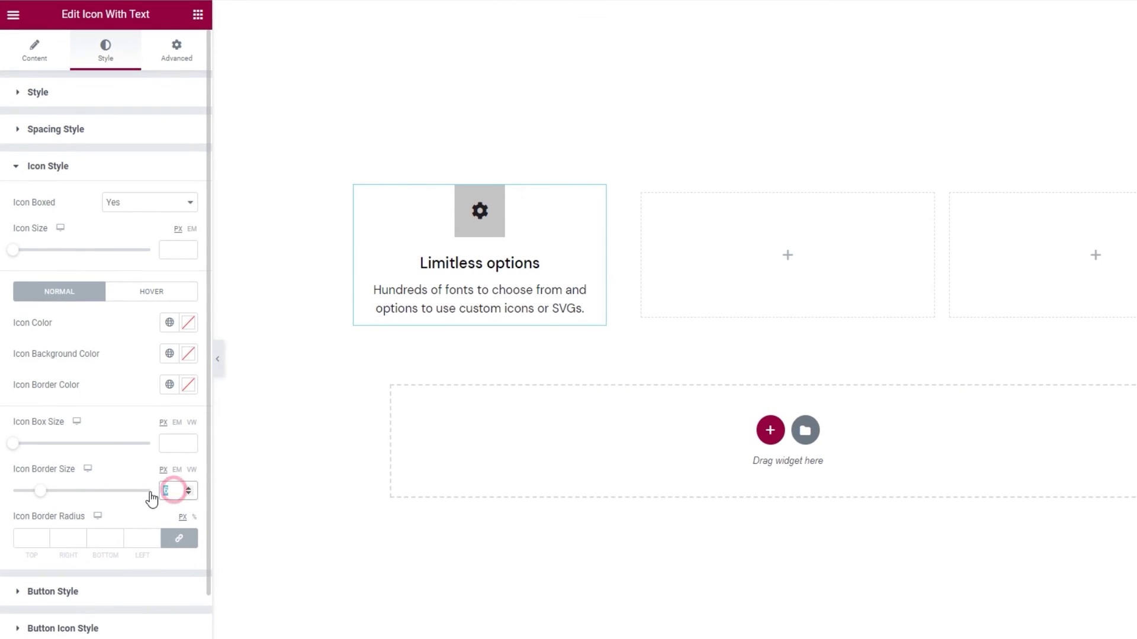
key("BackSpace")
left_click(134, 208)
Return Icon Boxed to Default and set the icon size to 60
left_click(138, 218)
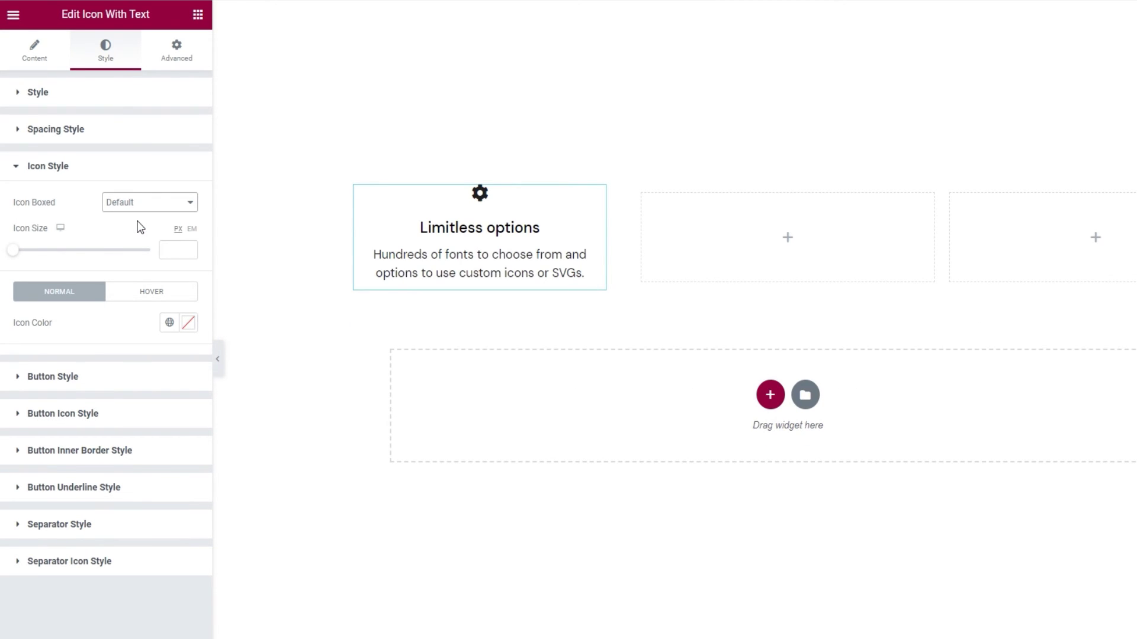
left_click_drag(14, 250, 43, 258)
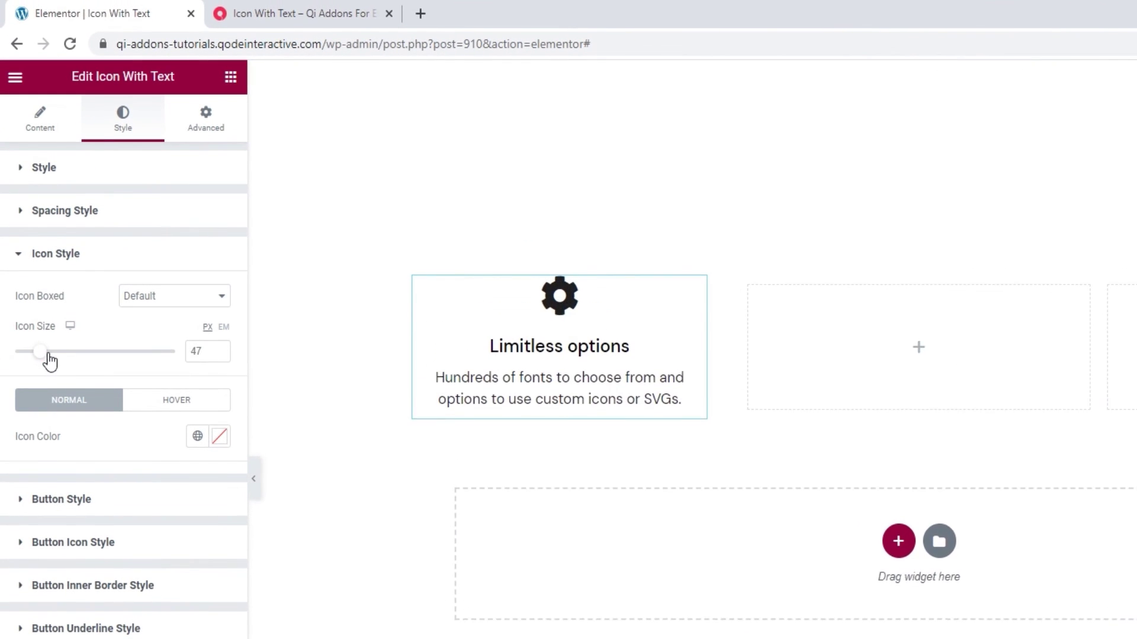
left_click_drag(49, 356, 52, 356)
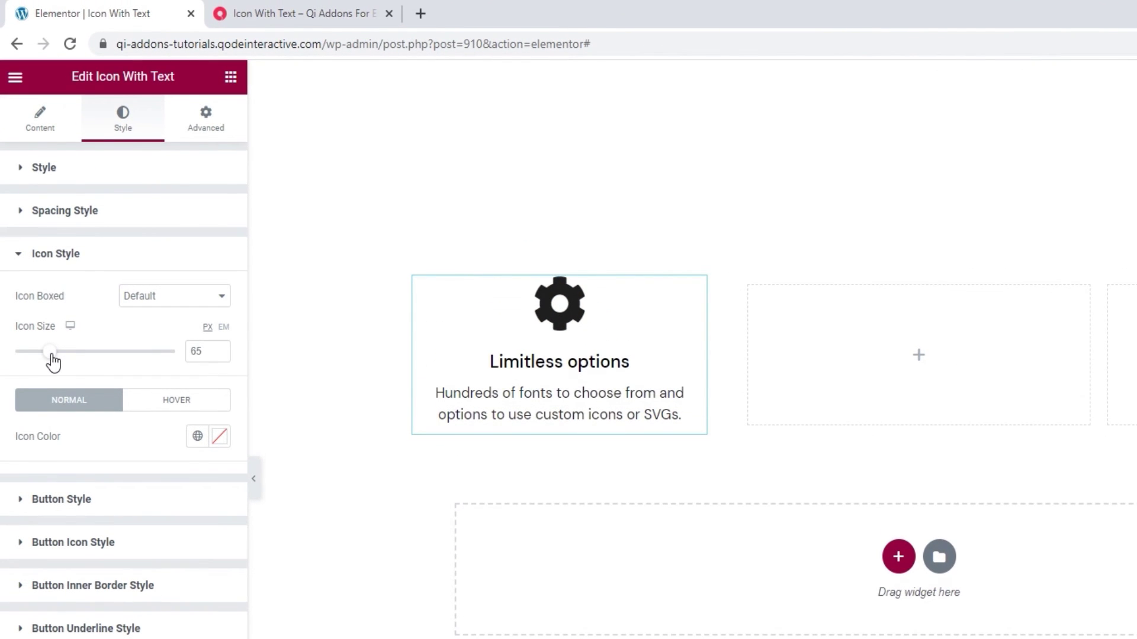
double_click(193, 354)
type("60")
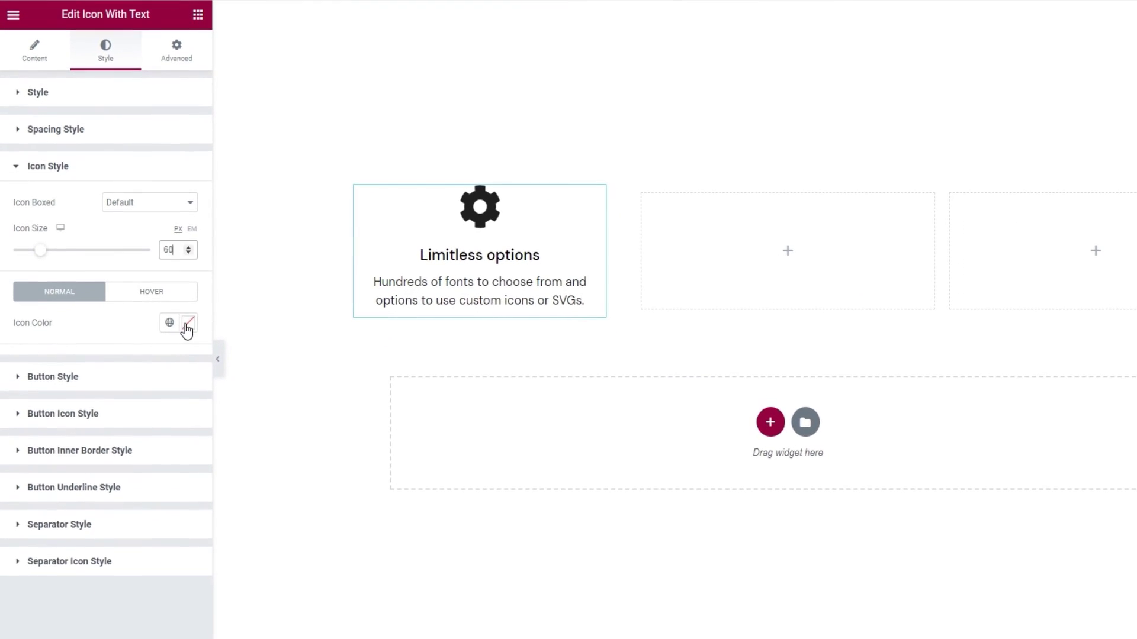
Colour the cog icon light grey #eeeeee and switch its styling to Hover
left_click(188, 323)
double_click(117, 547)
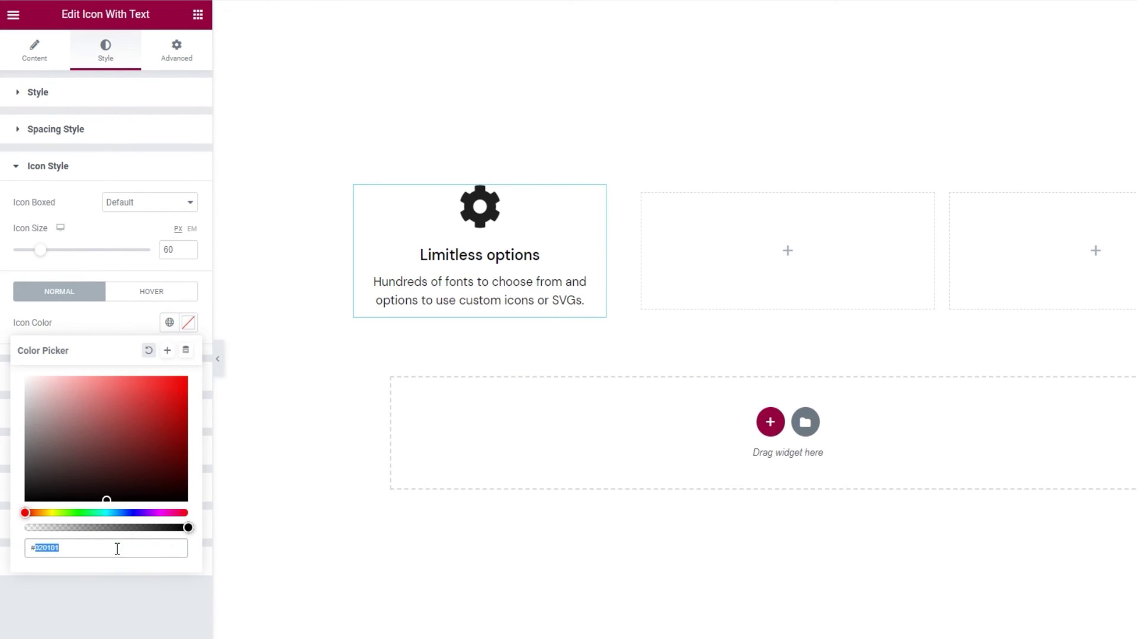
type("eeeeee")
left_click(128, 325)
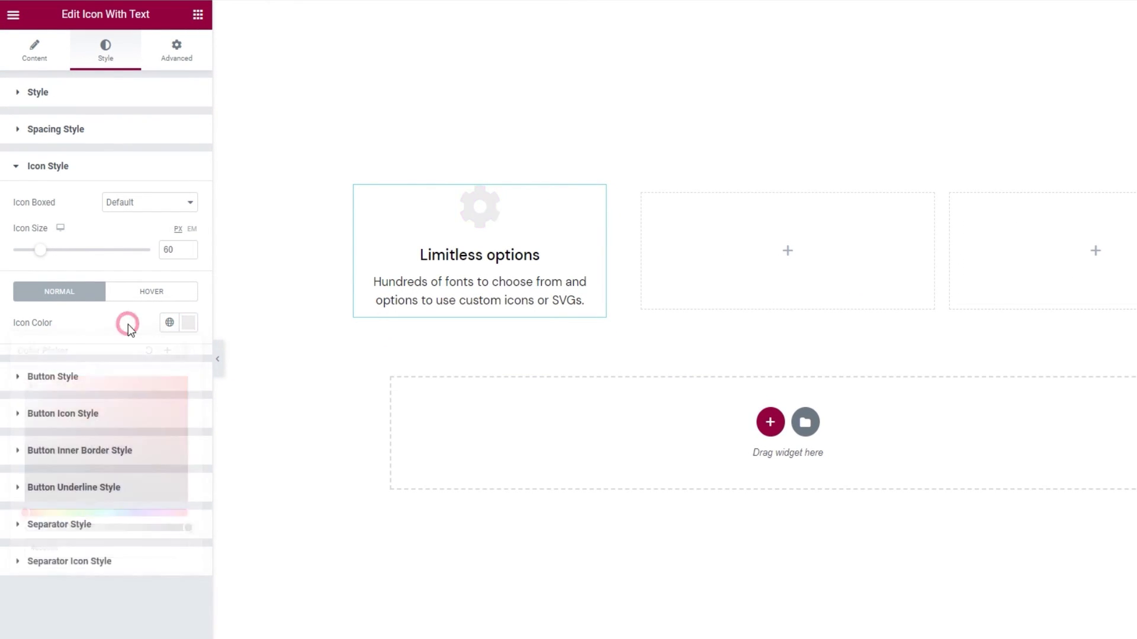
left_click(136, 295)
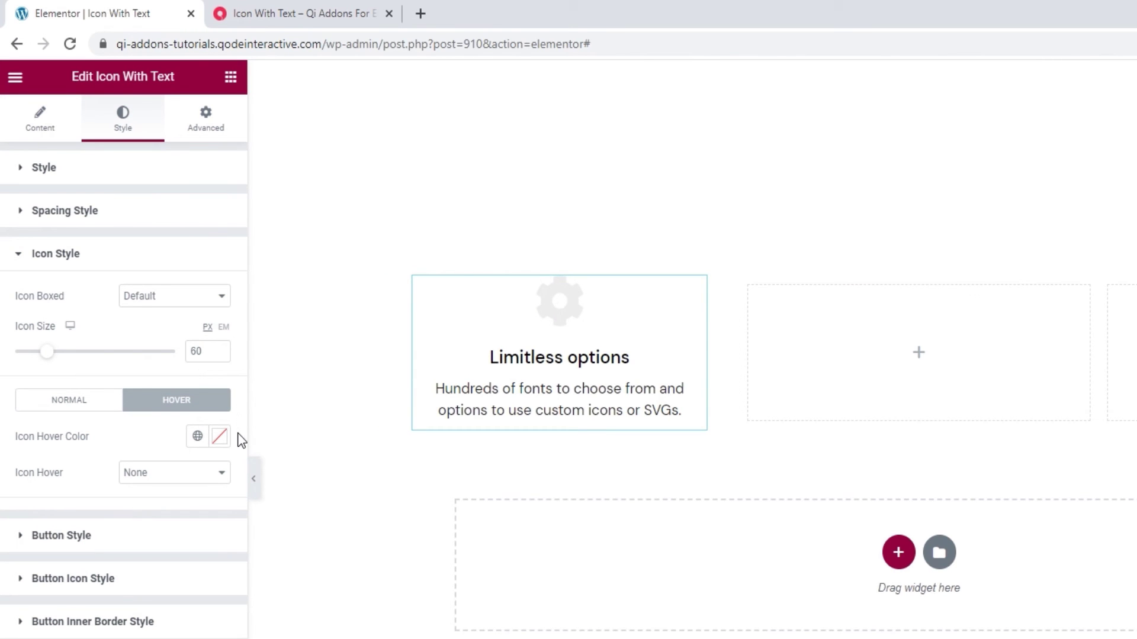
left_click(220, 438)
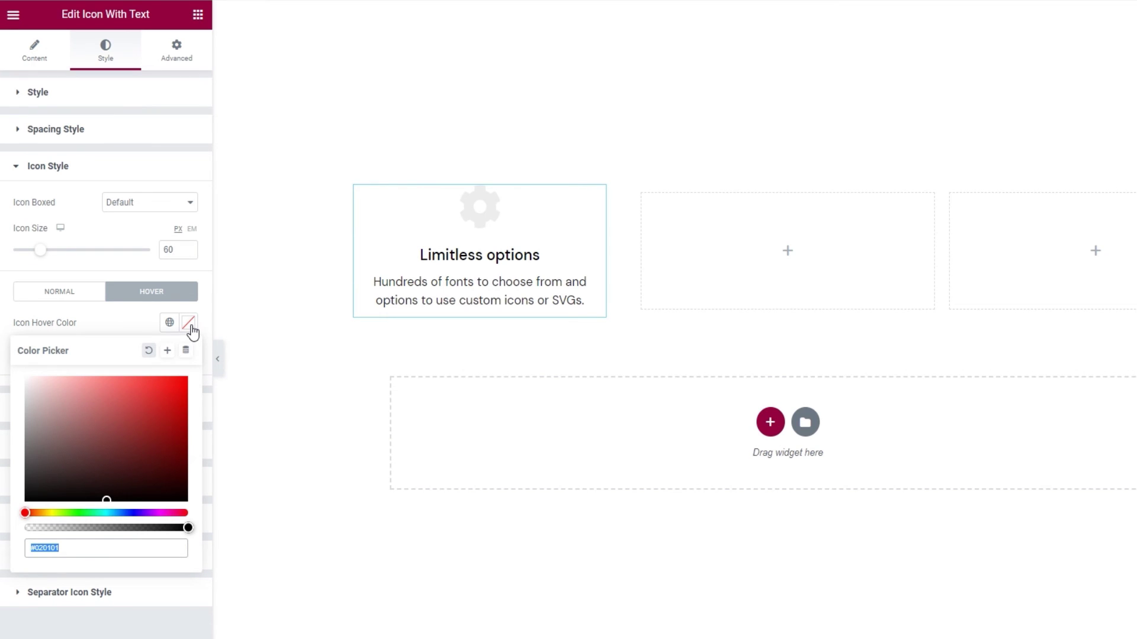
Leave the hover colour empty, try Move Horizontal and Scale, then set Icon Hover to Move Vertical
left_click(136, 327)
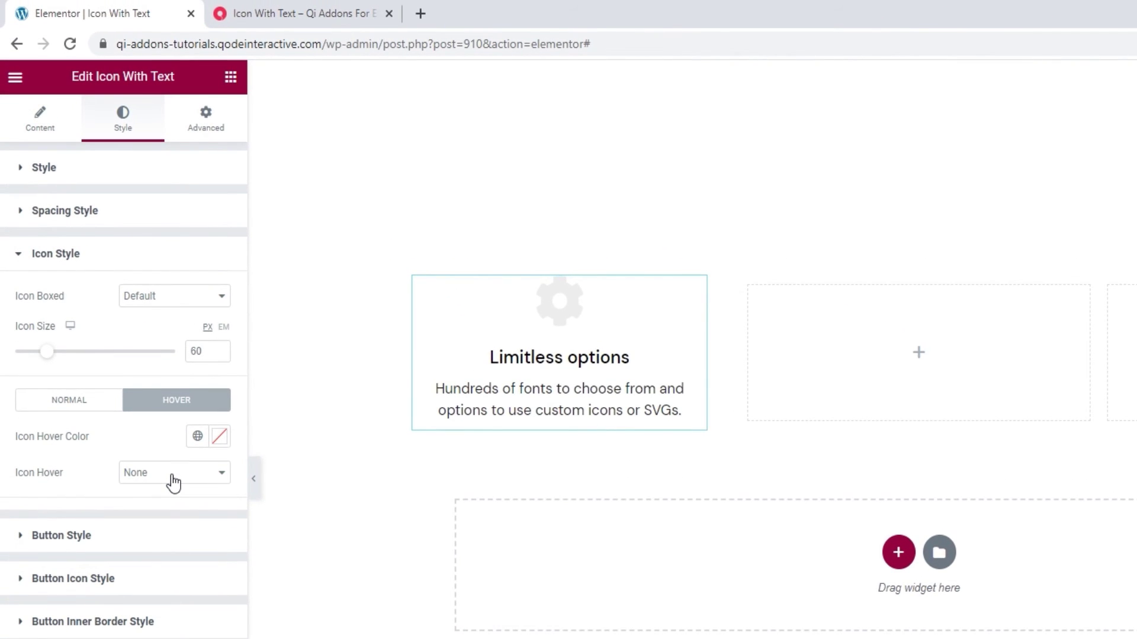
left_click(173, 474)
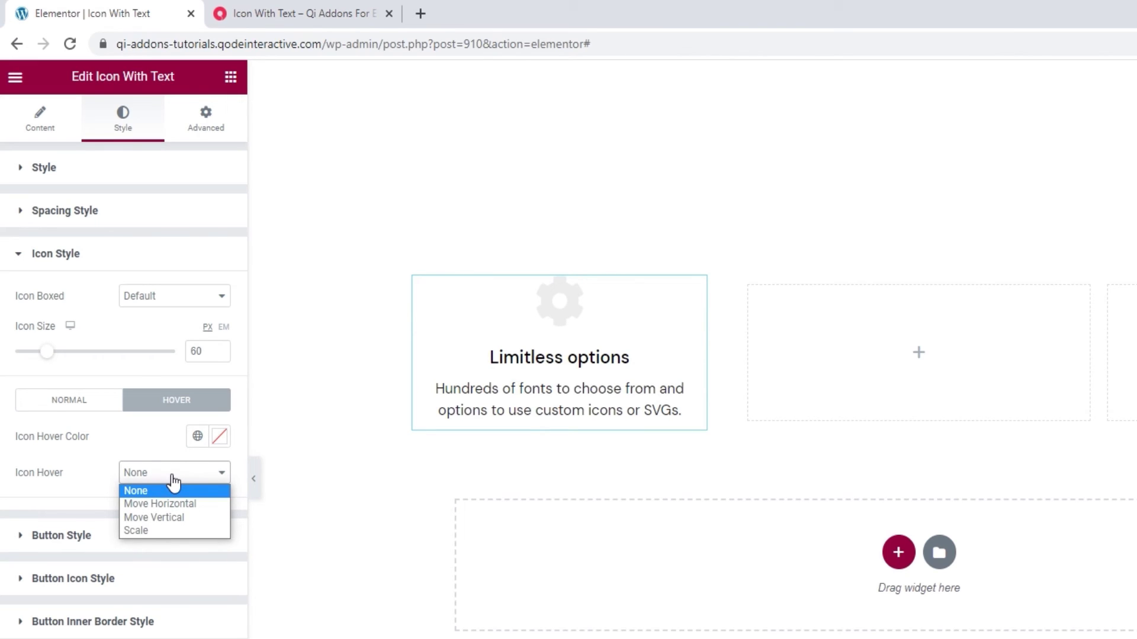
left_click(184, 503)
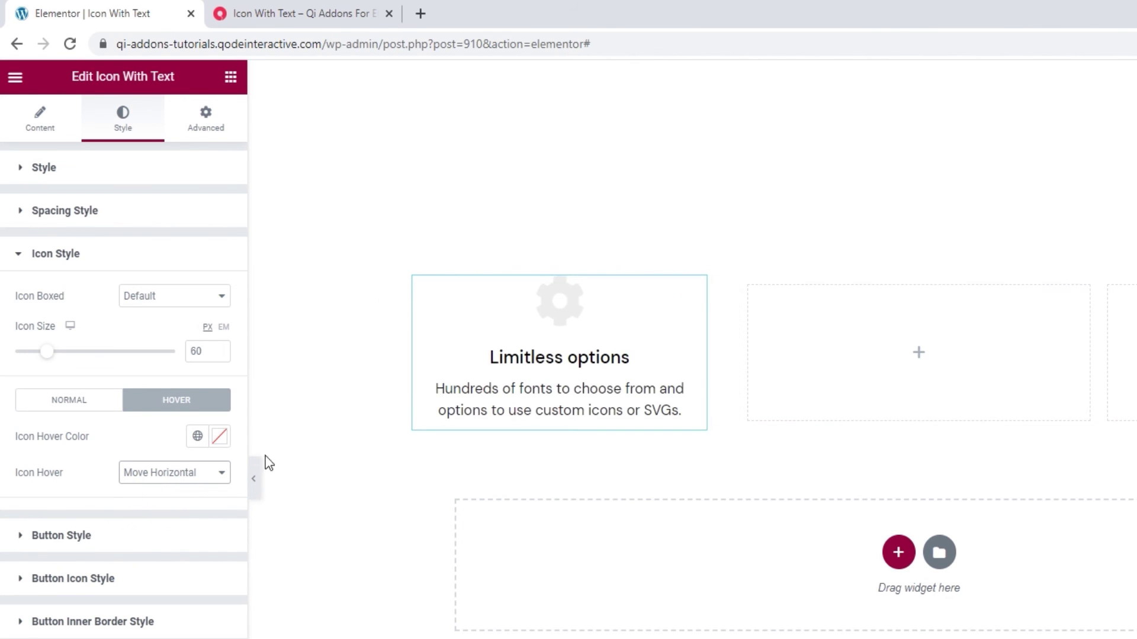
left_click(206, 473)
left_click(186, 518)
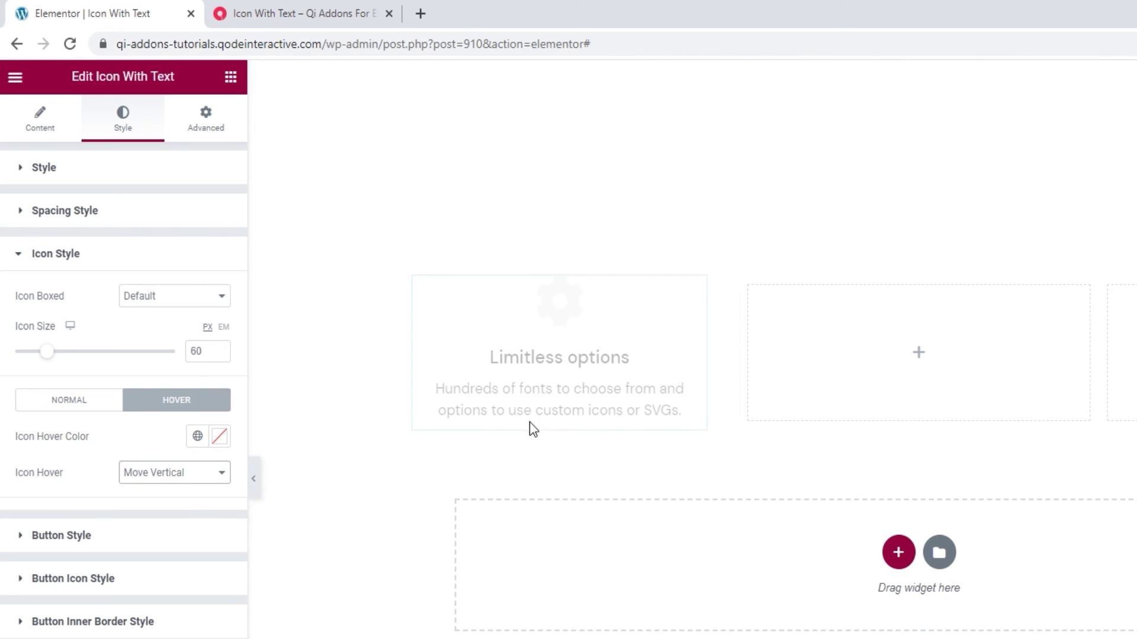
left_click(198, 472)
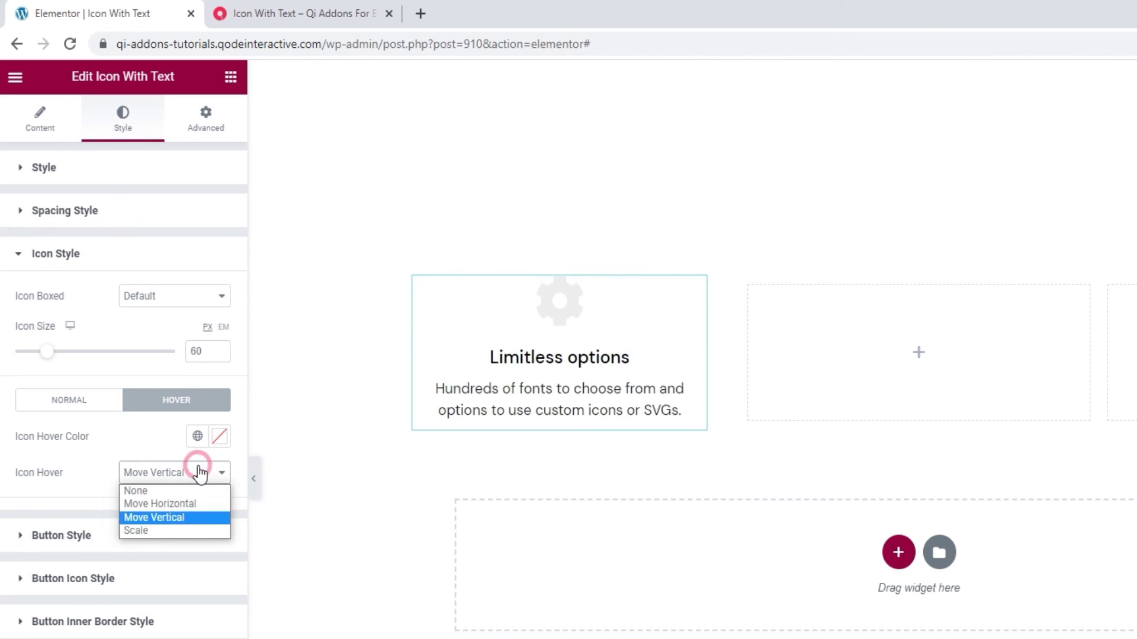
left_click(184, 530)
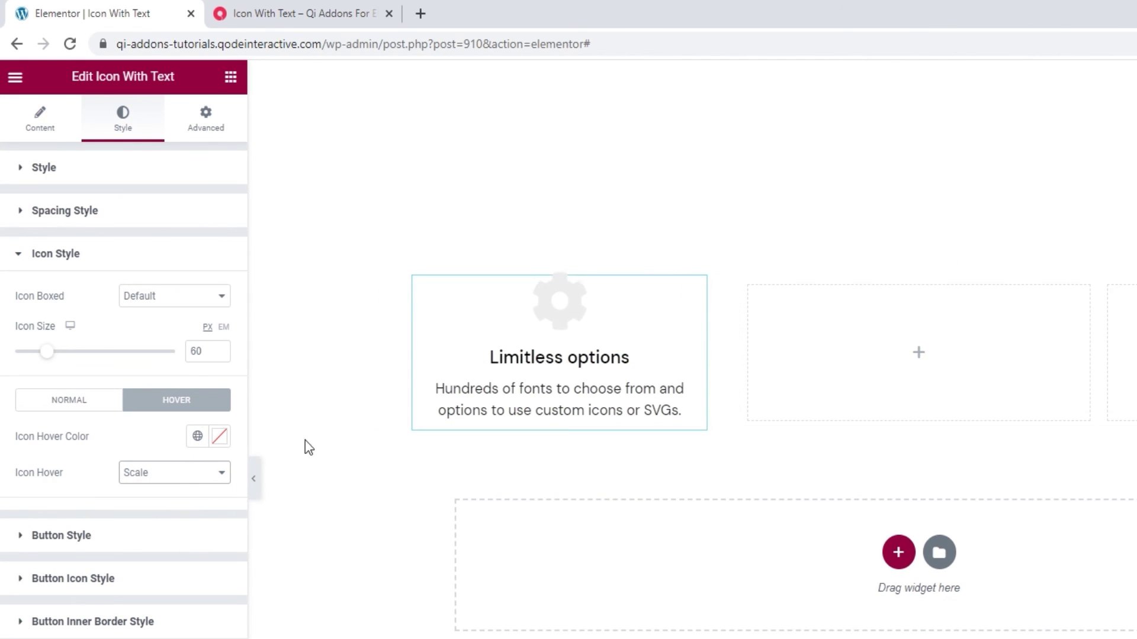
left_click(195, 472)
left_click(198, 519)
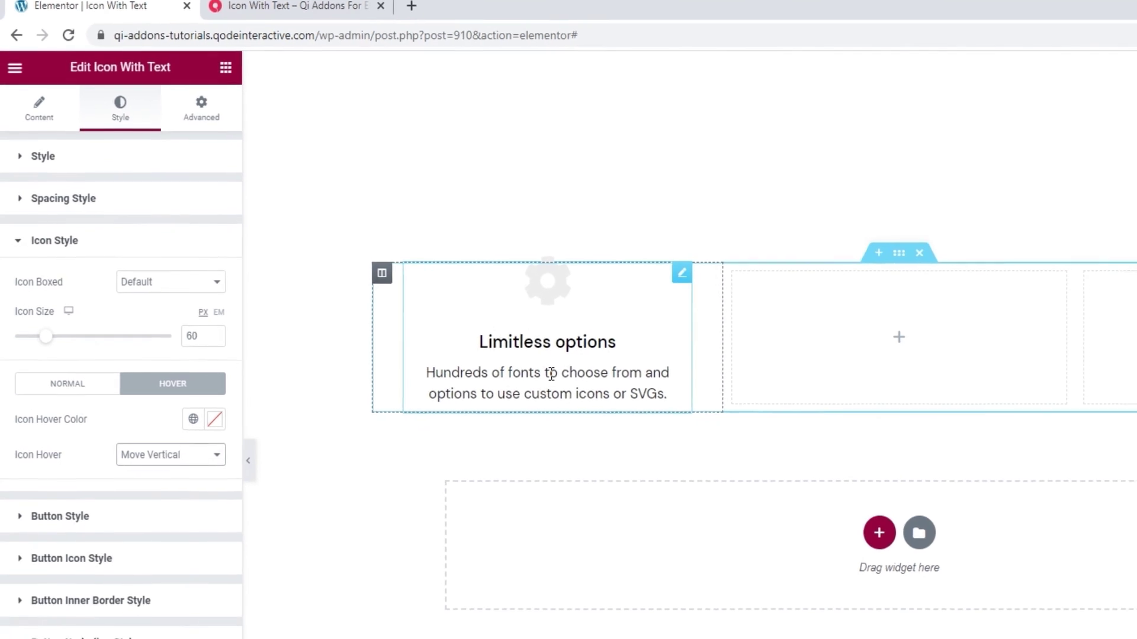
left_click(177, 535)
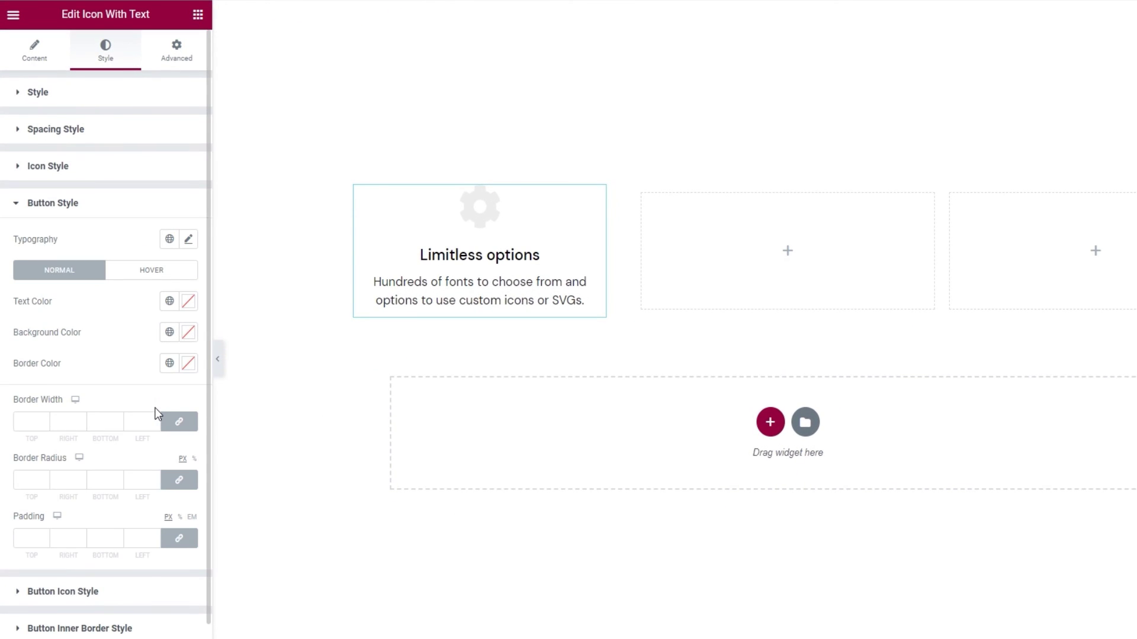
scroll(126, 362, "down", 1)
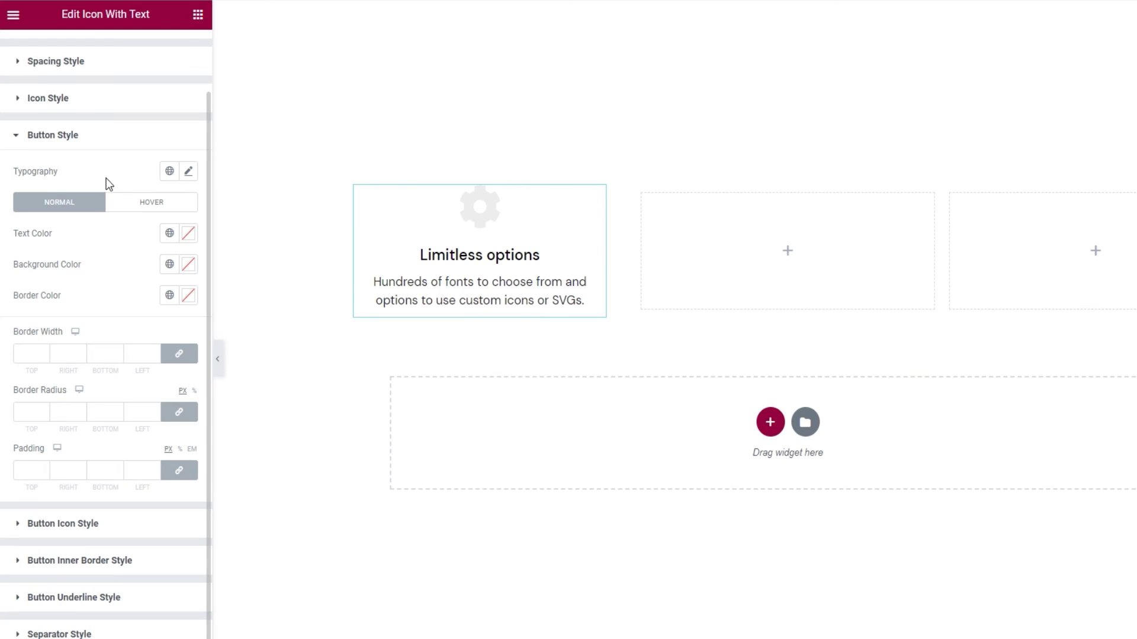
left_click(116, 142)
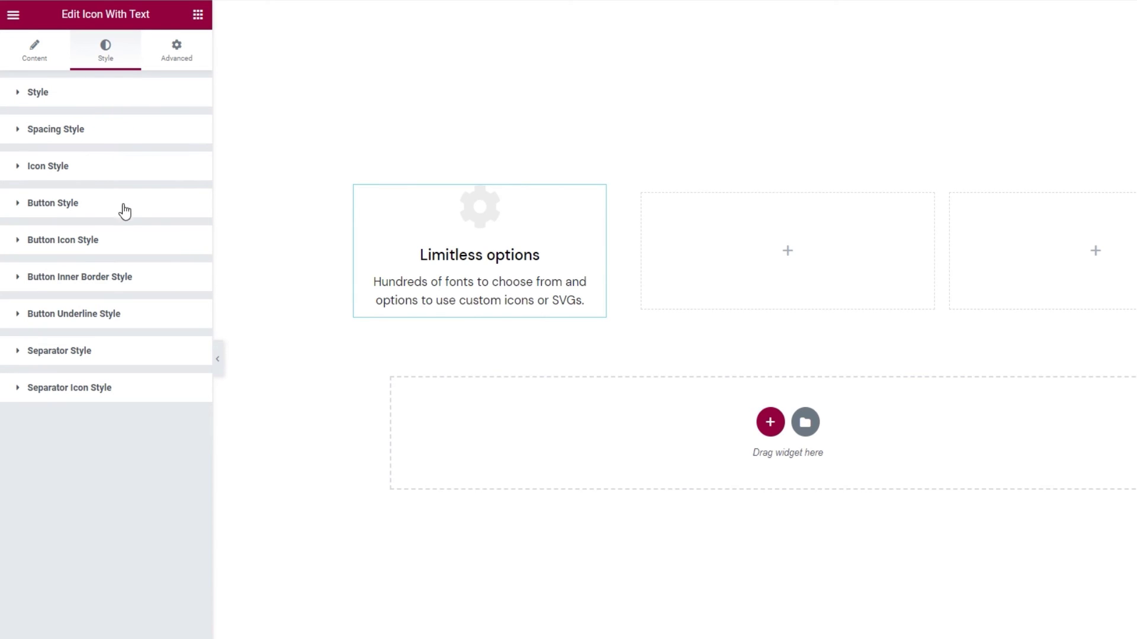
left_click(127, 240)
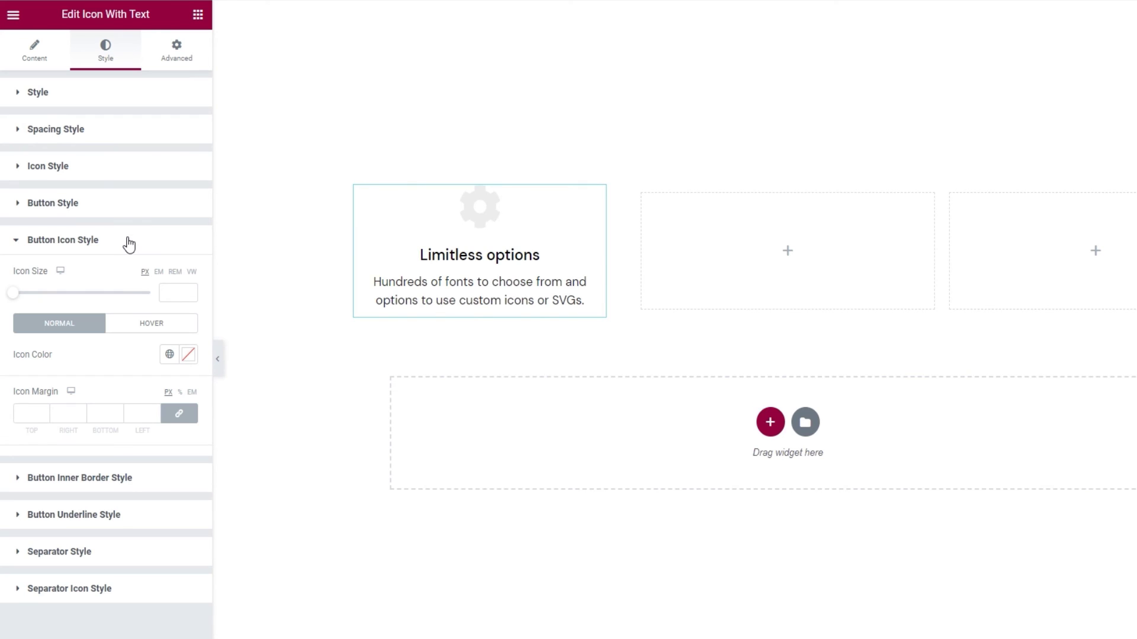
left_click(127, 241)
left_click(147, 282)
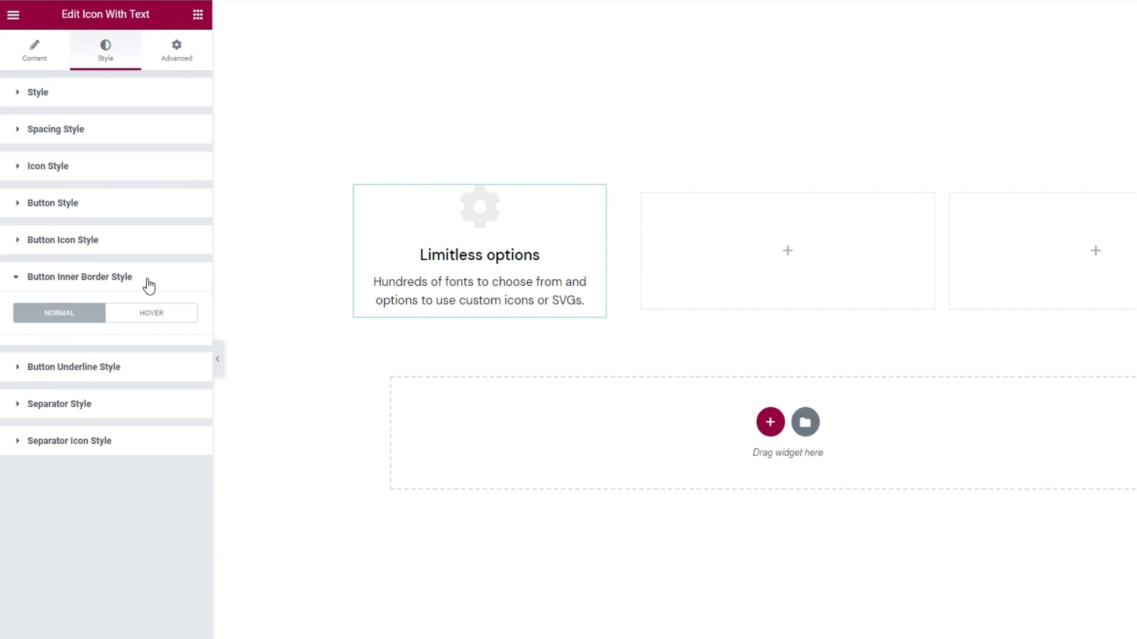
left_click(148, 286)
left_click(157, 315)
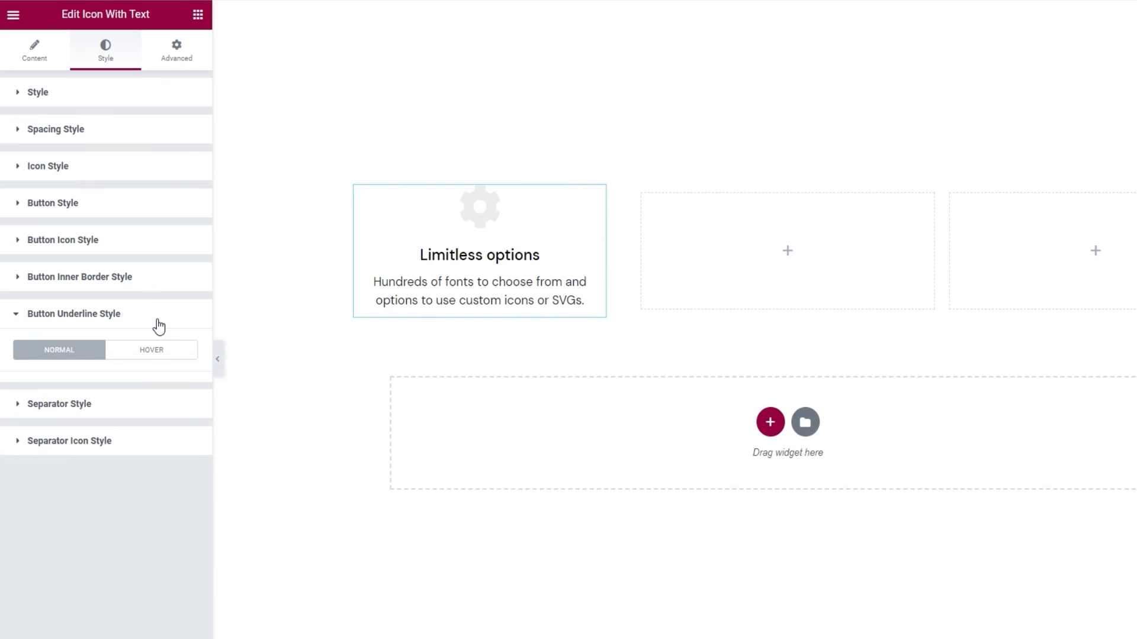
left_click(158, 324)
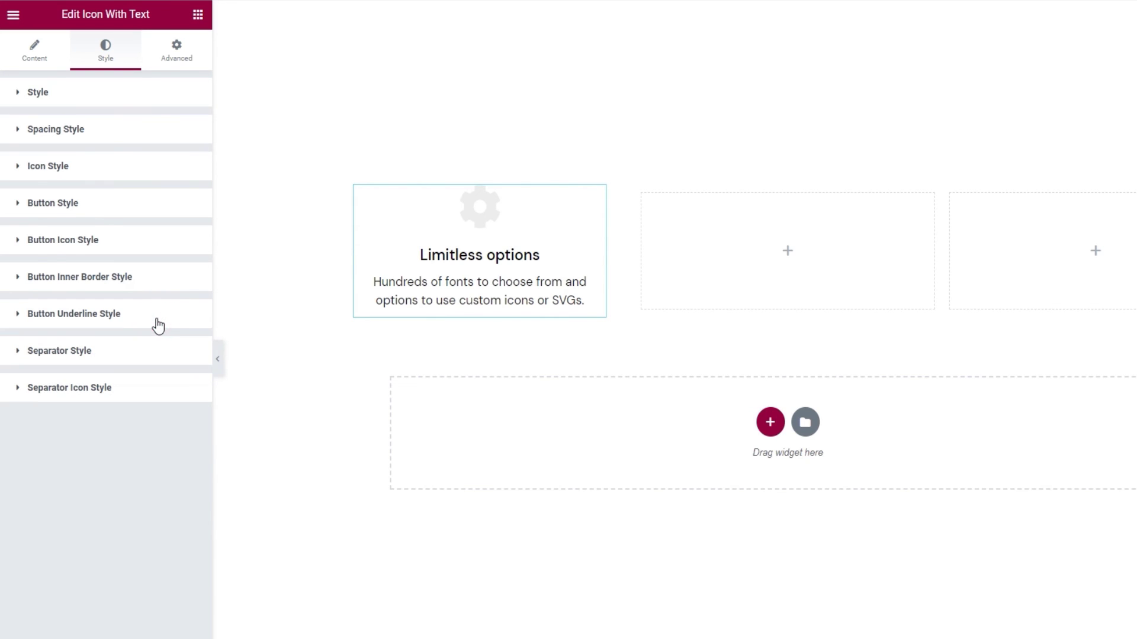
left_click(151, 353)
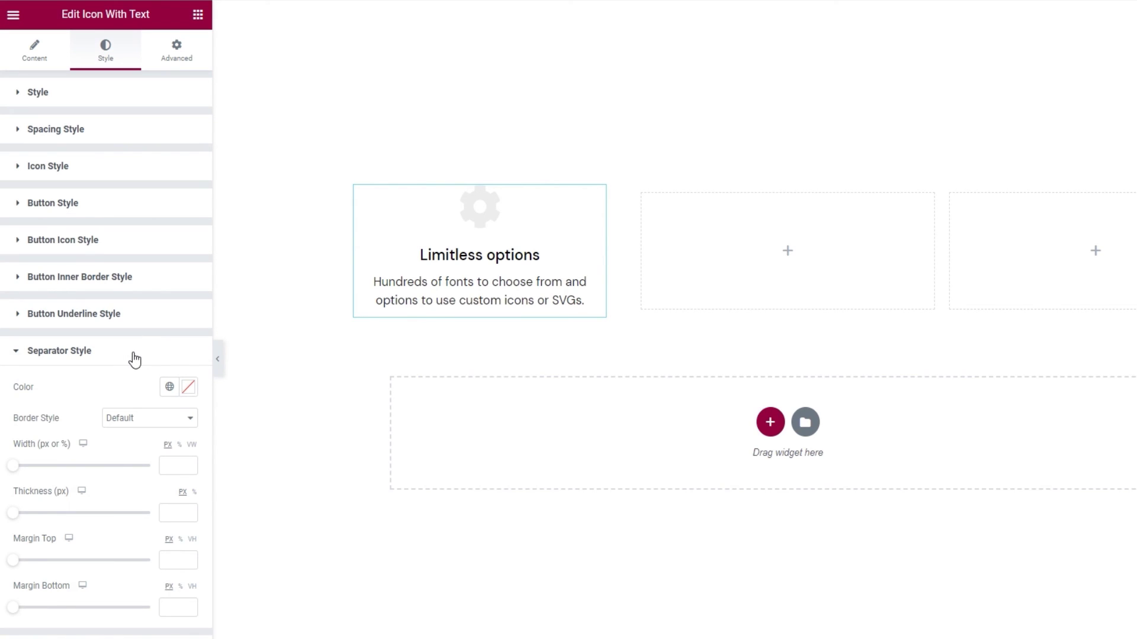
left_click(135, 359)
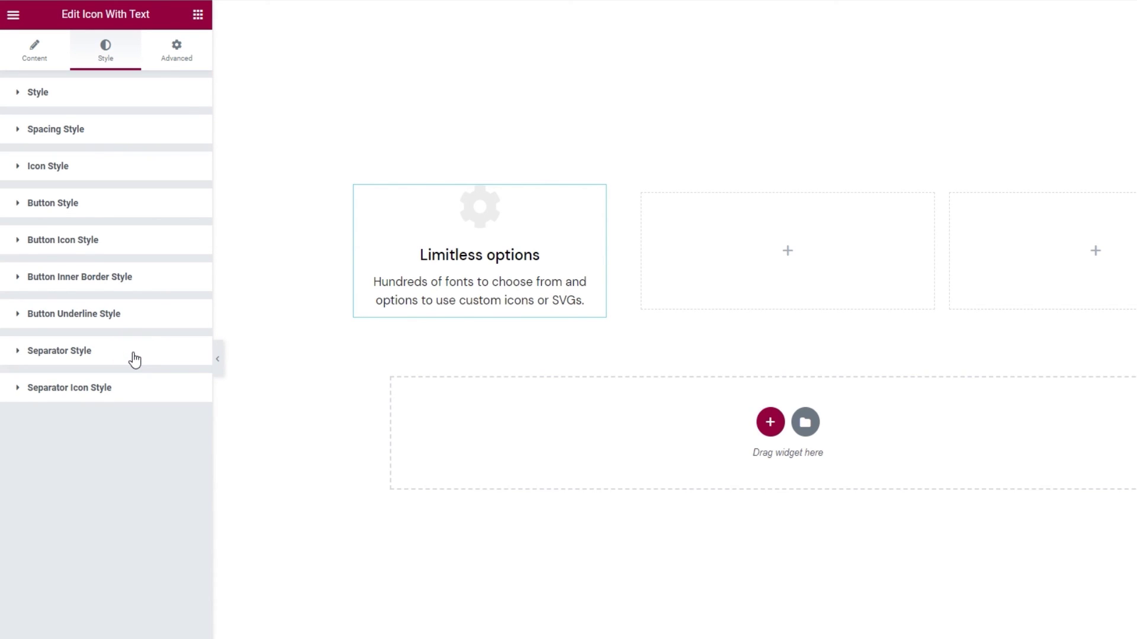
left_click(131, 388)
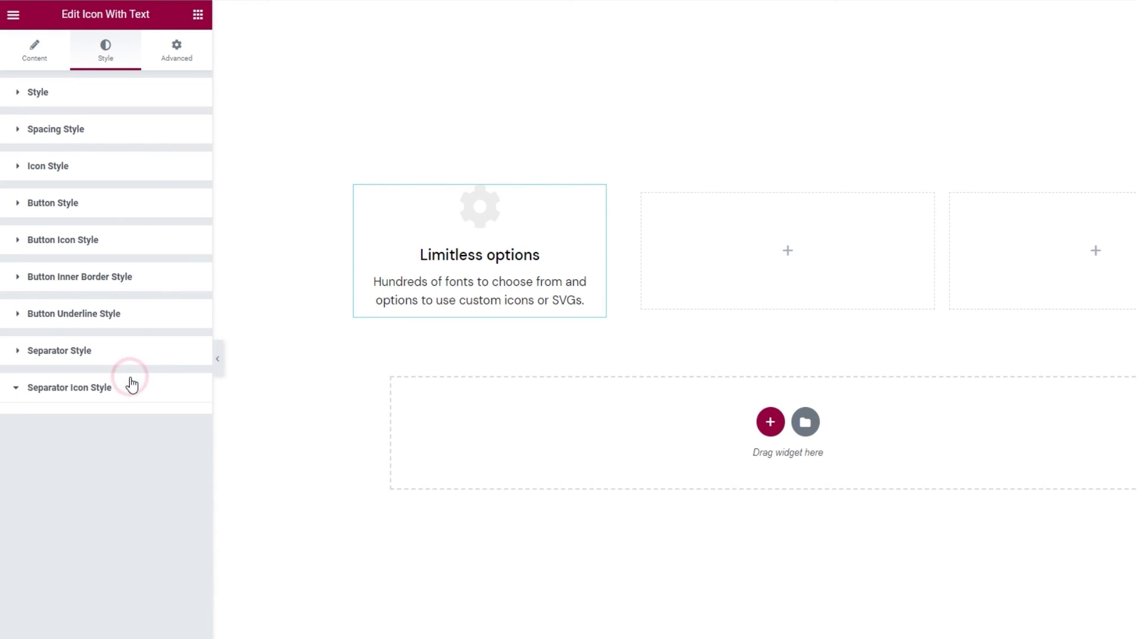
left_click(131, 388)
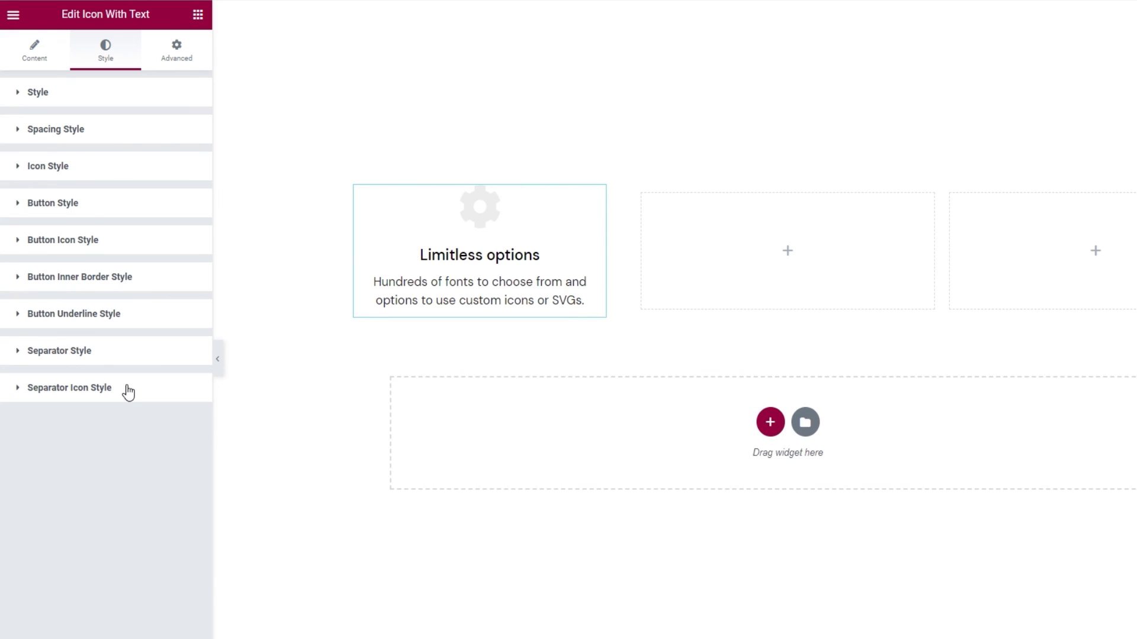
right_click(464, 265)
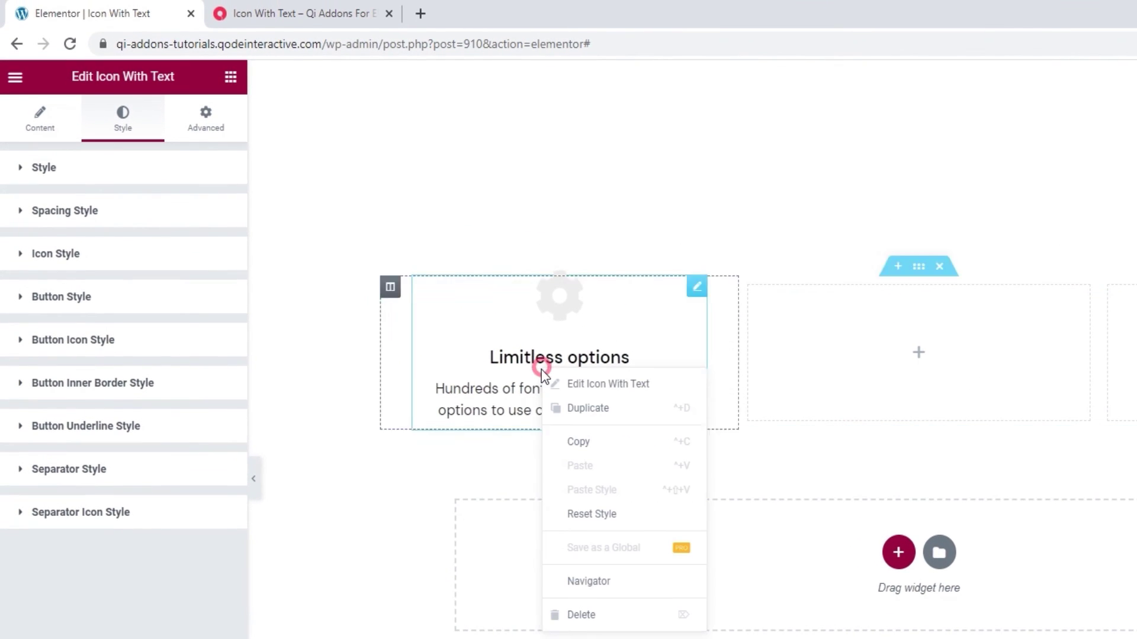
Duplicate the Limitless options widget into the middle column and return to the Qi Addons demo page
left_click(578, 409)
left_click_drag(576, 503, 871, 409)
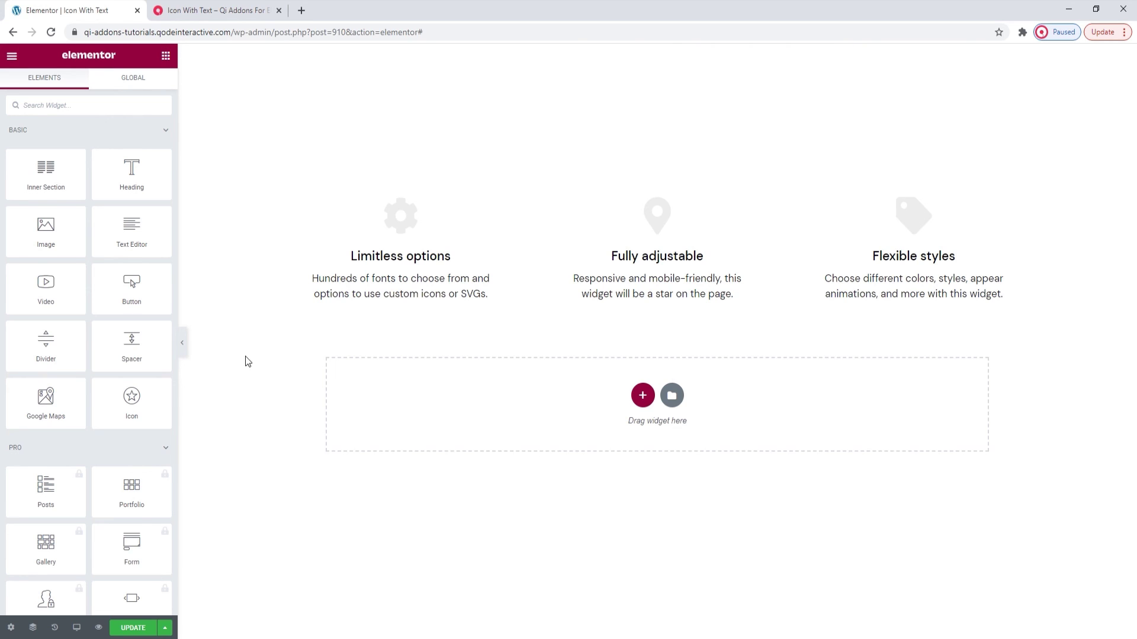
left_click(213, 10)
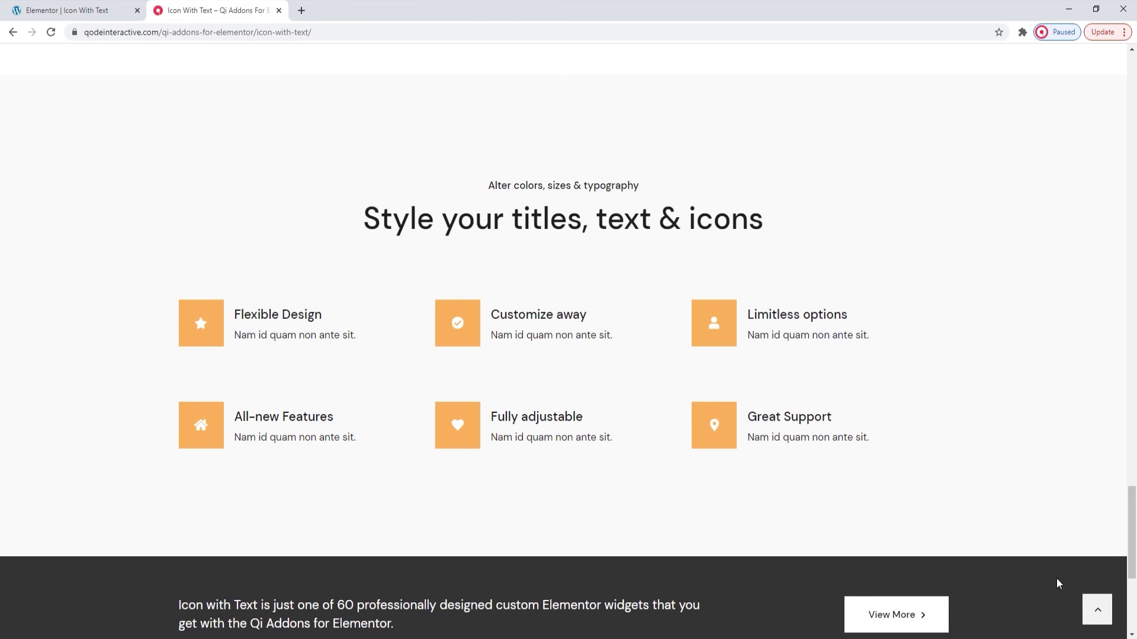
Jump to the top of the Icon with Text demo page, then scroll to the styled examples
left_click(1097, 611)
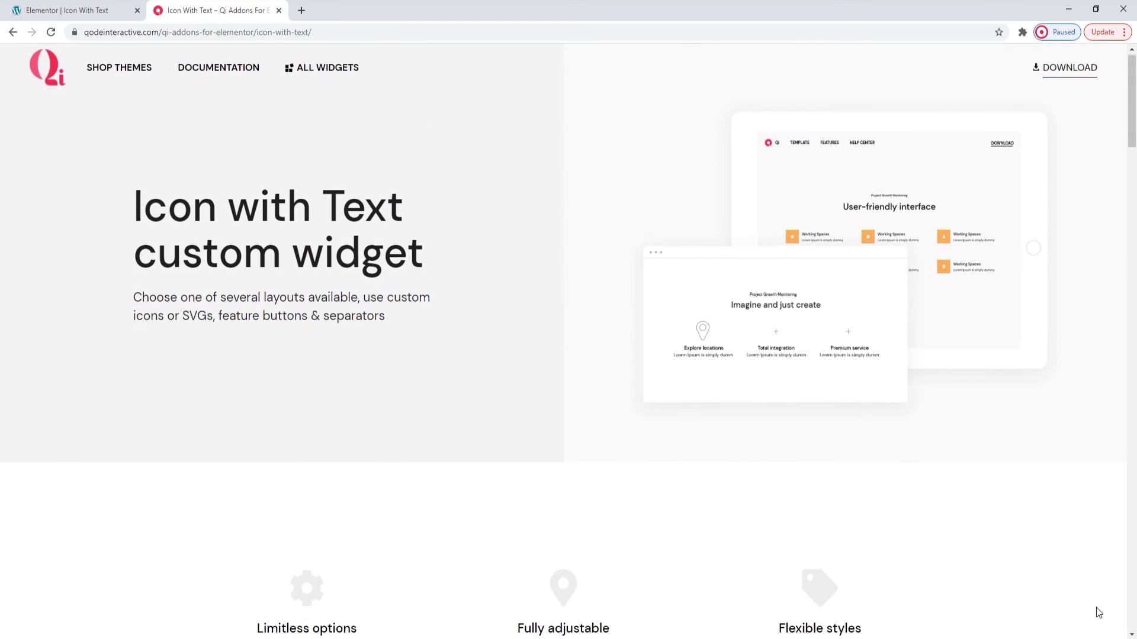
left_click_drag(1131, 143, 1134, 558)
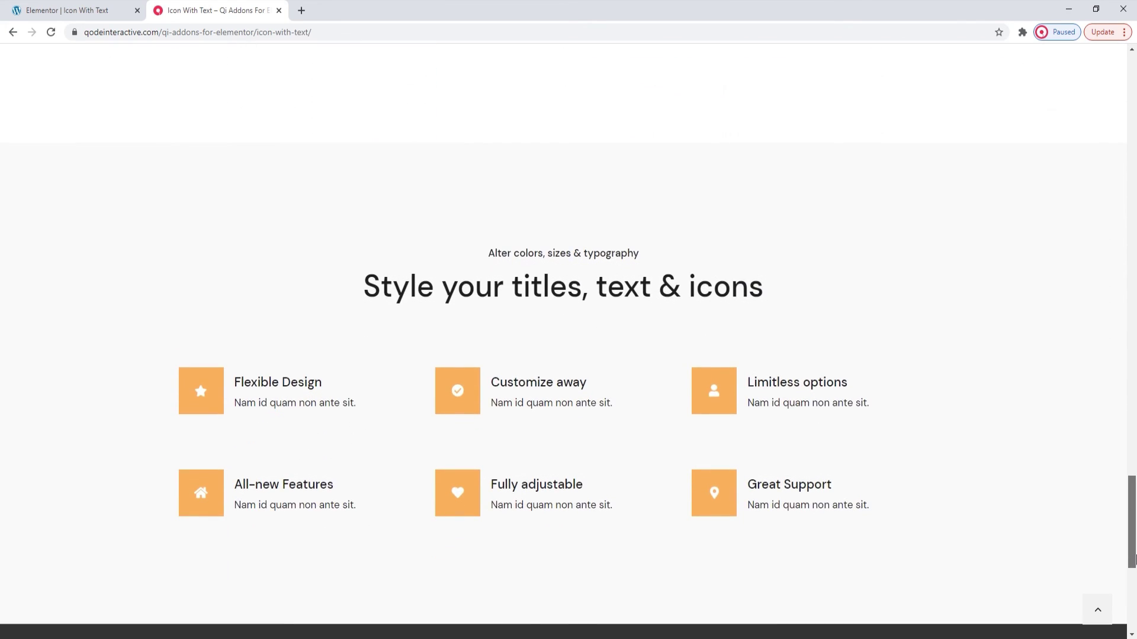